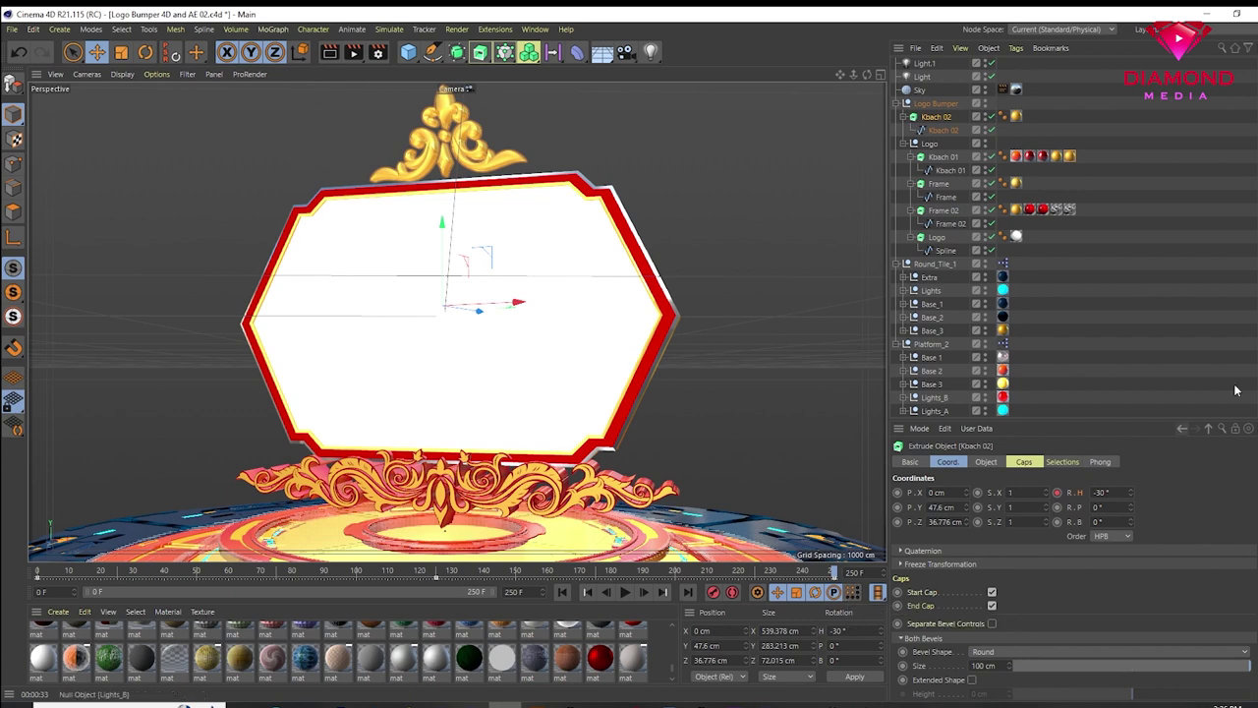
# Convert the Logo extrude object into editable polygons
pyautogui.click(938, 242)
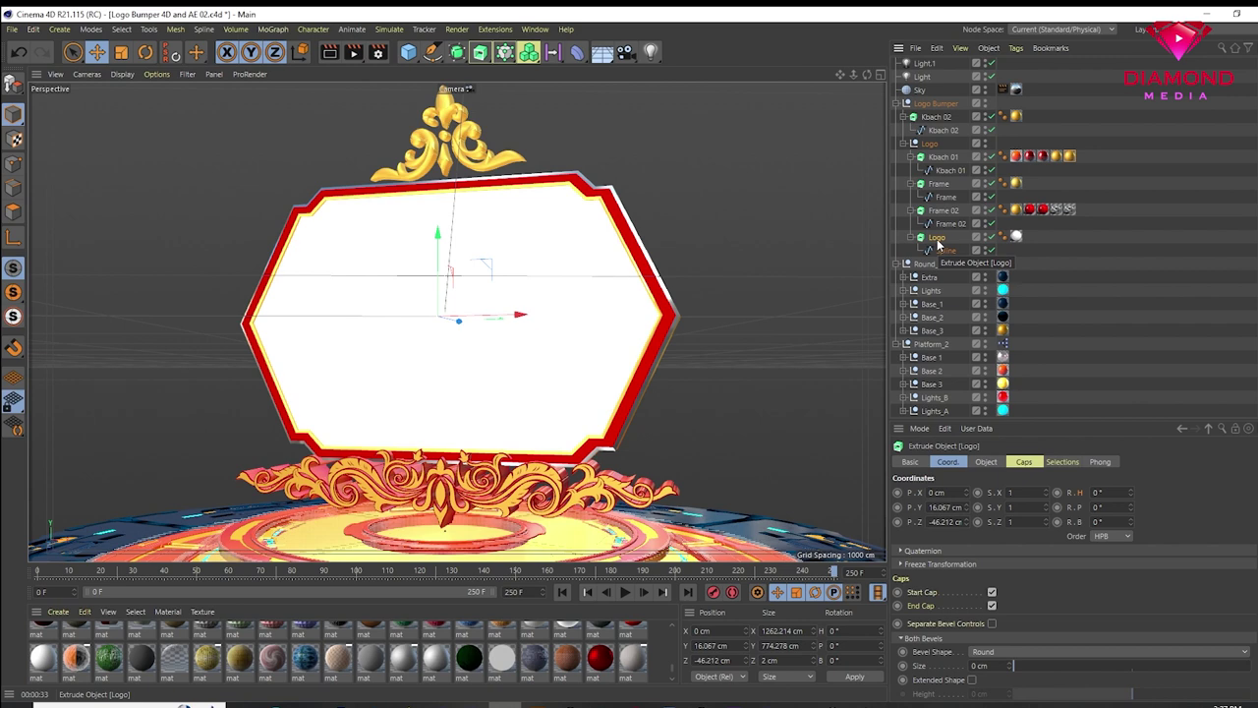
pyautogui.click(9, 85)
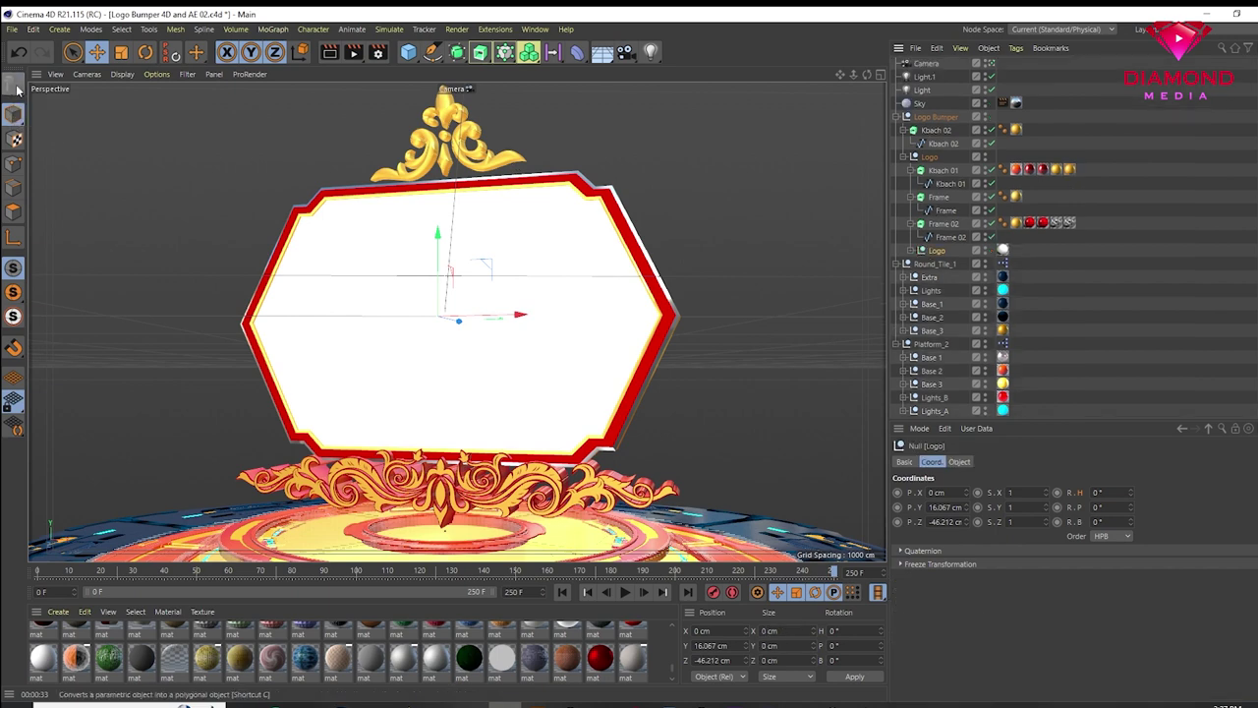
# Add a Compositing tag to the child Logo polygon object
pyautogui.click(908, 251)
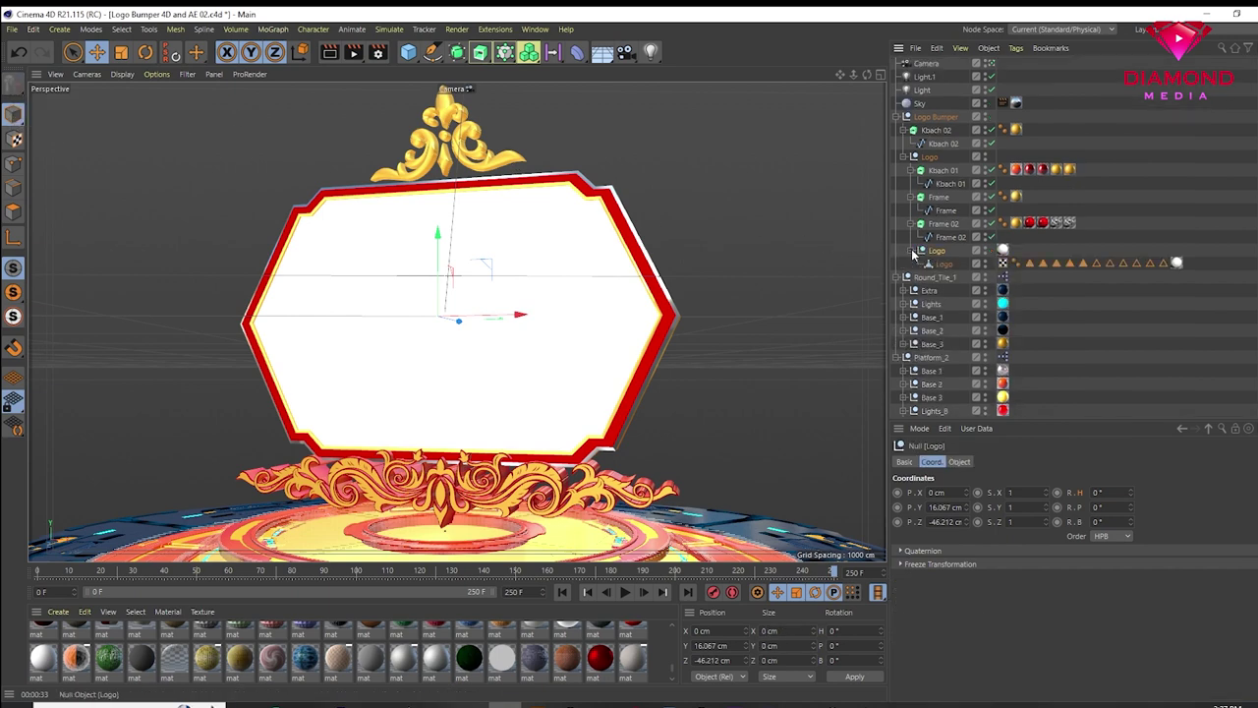
pyautogui.click(940, 265)
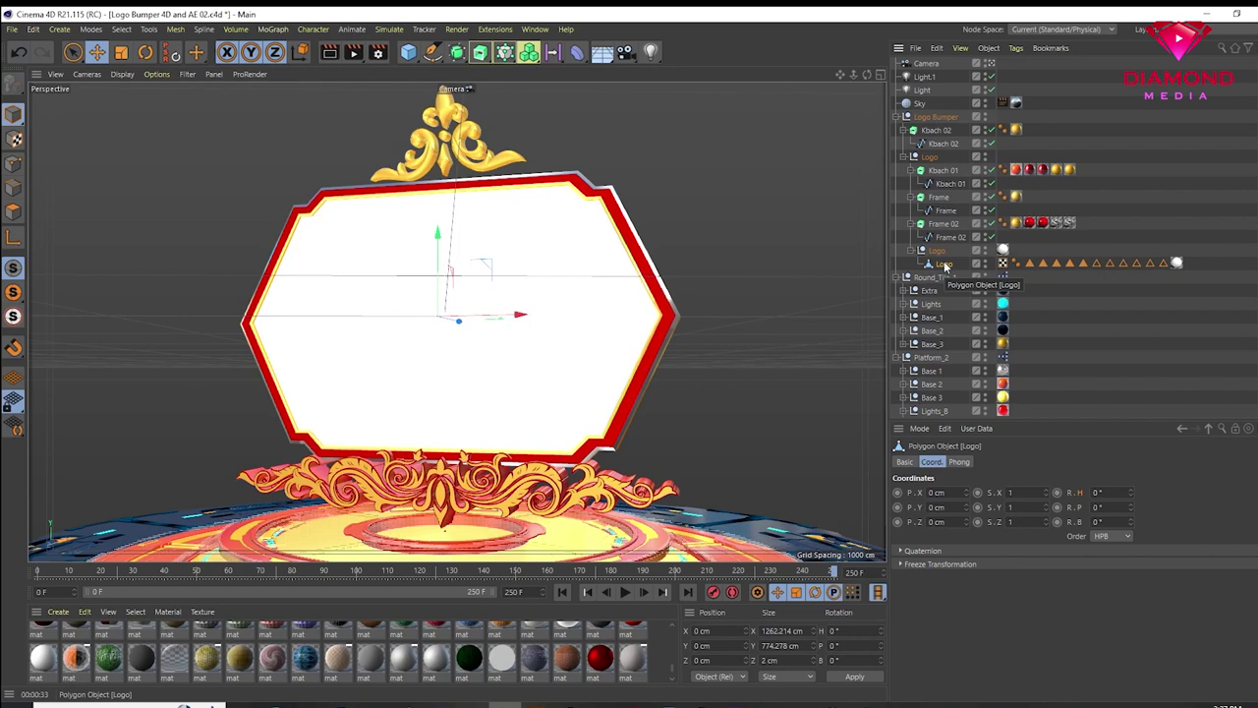
pyautogui.rightClick(943, 262)
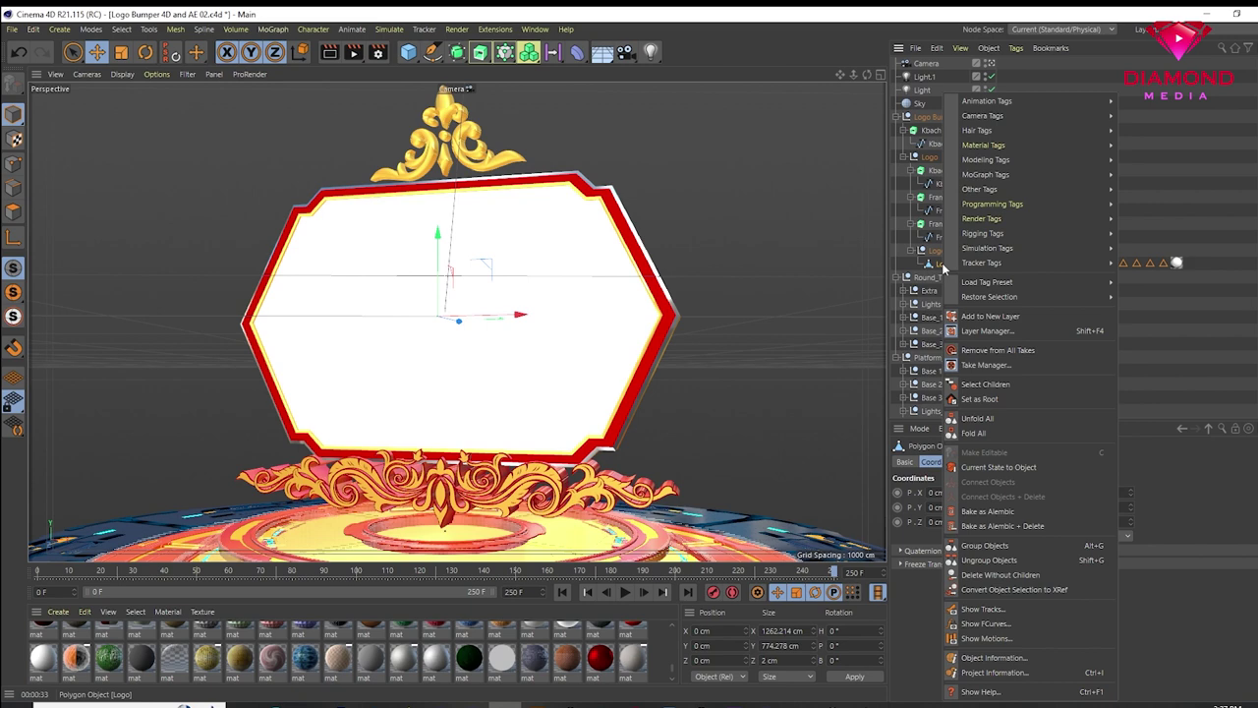
pyautogui.moveTo(982, 218)
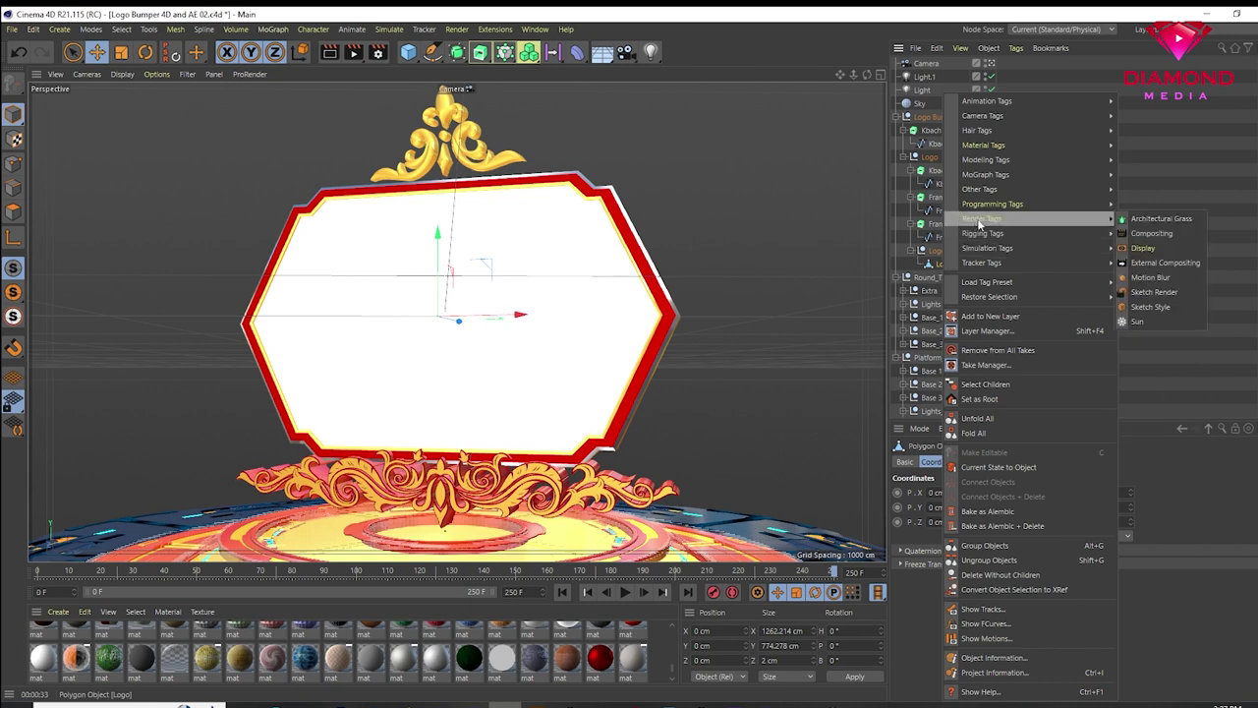
pyautogui.click(1145, 234)
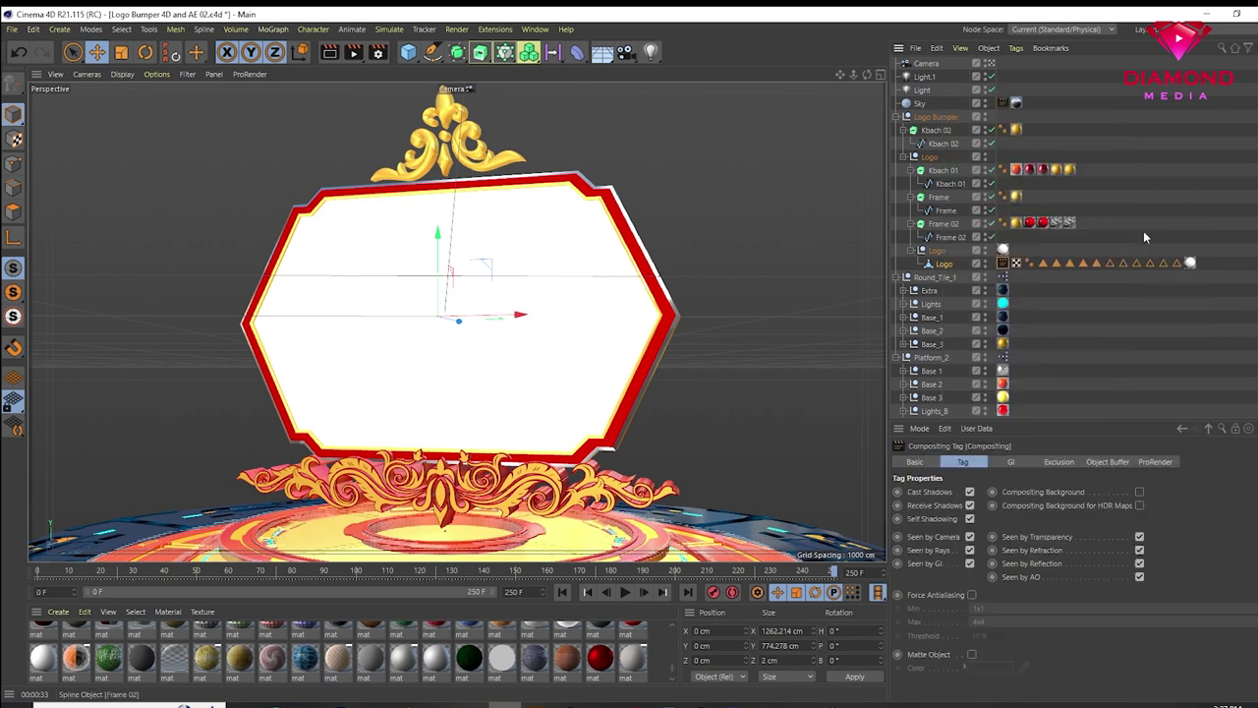
# Enable Object Buffer 1 in the Compositing tag's settings
pyautogui.moveTo(1072, 421); pyautogui.dragTo(1068, 257)
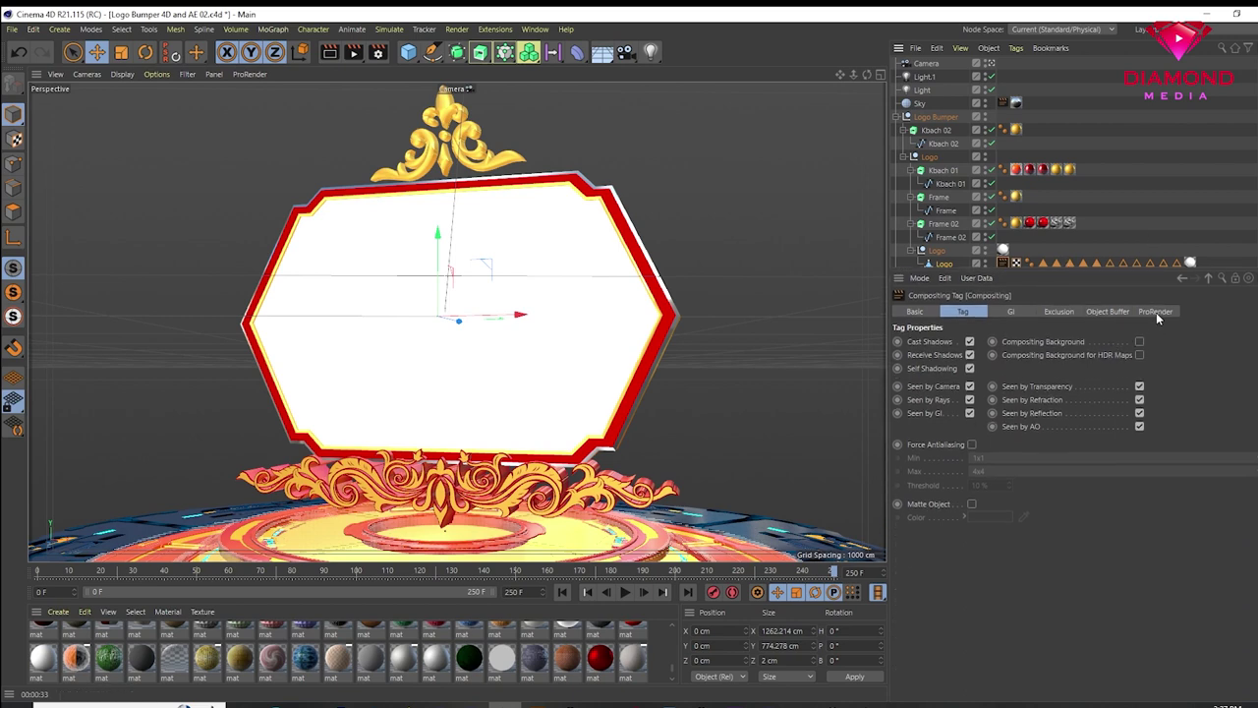
pyautogui.click(1105, 308)
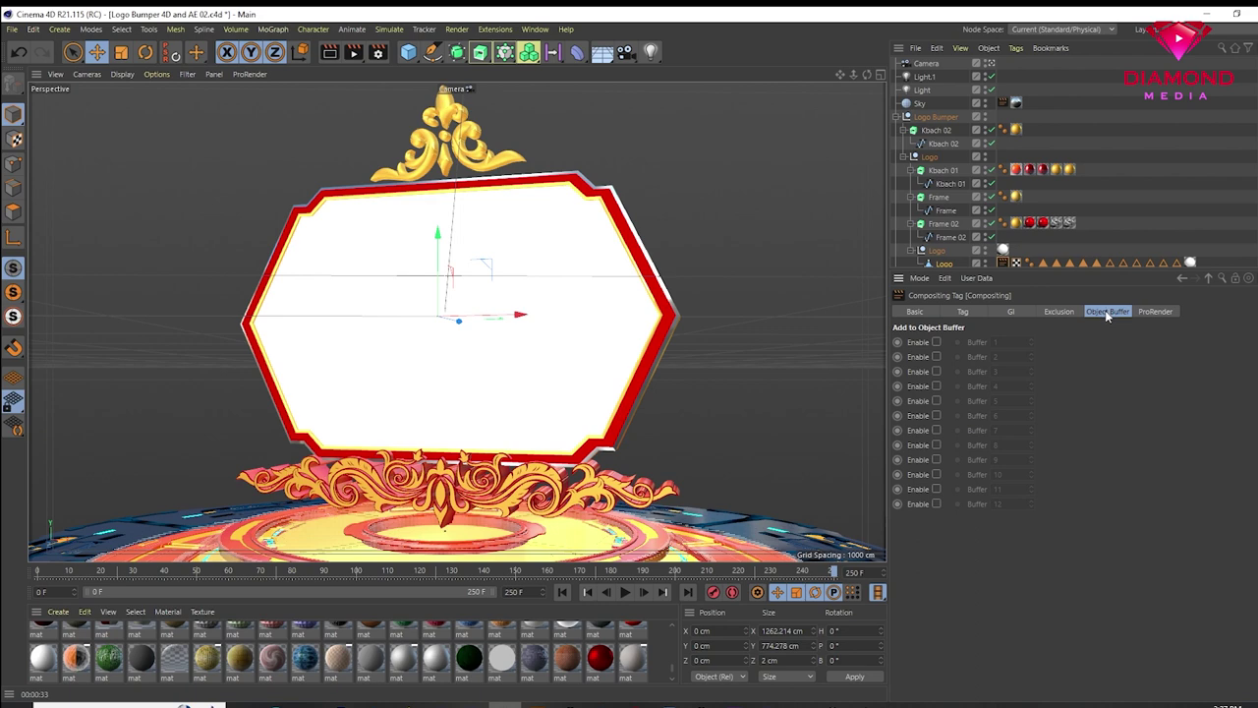
pyautogui.click(936, 342)
pyautogui.moveTo(1088, 270); pyautogui.dragTo(1082, 421)
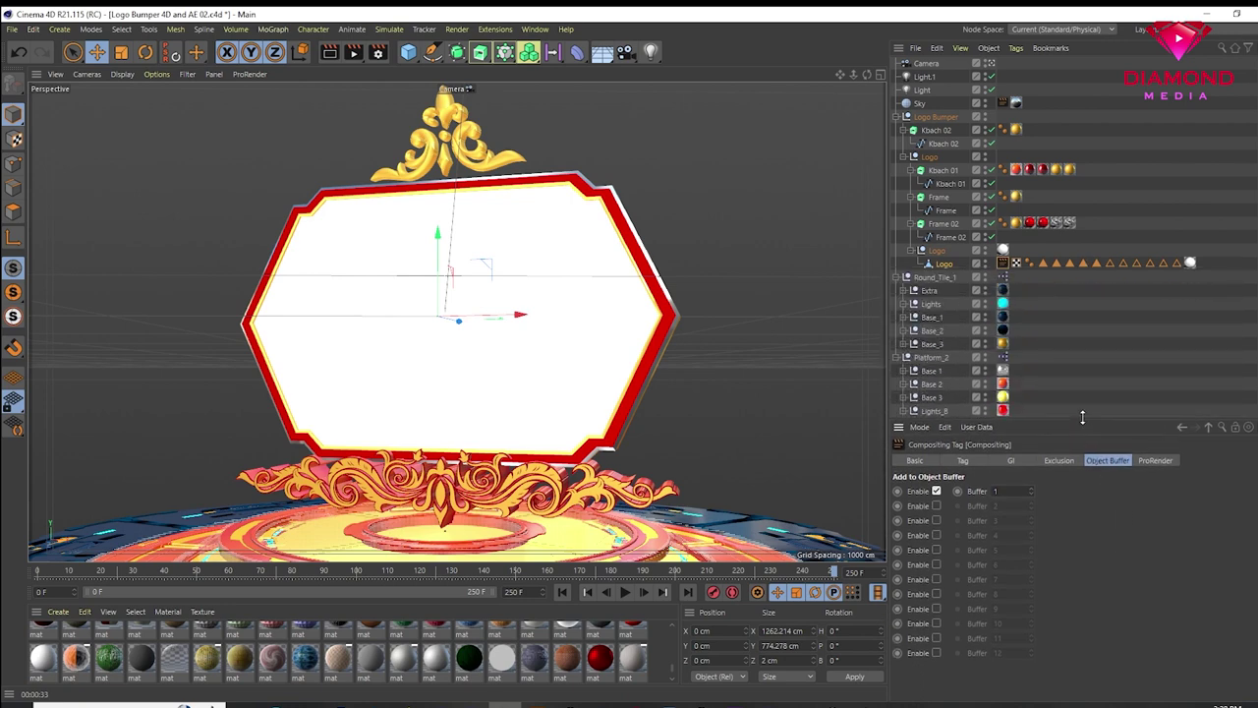
pyautogui.rightClick(942, 266)
pyautogui.moveTo(980, 218)
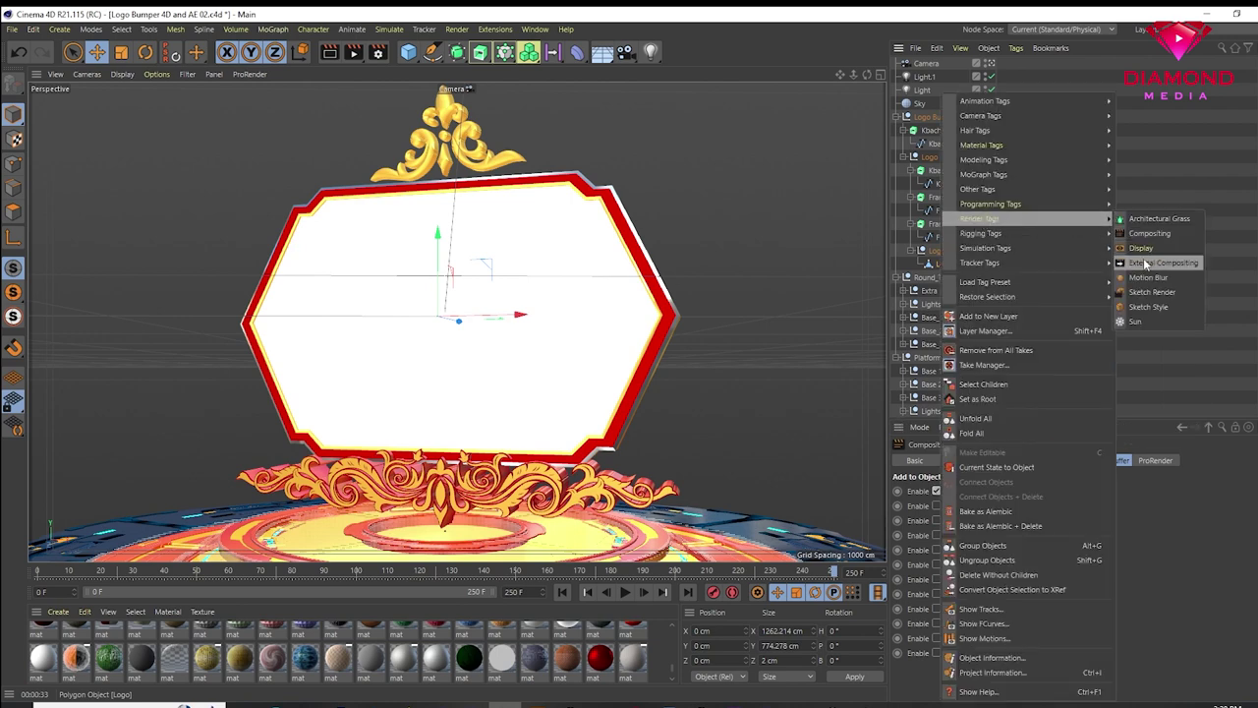
# Add an External Compositing tag to the Logo object, leaving Solid off
pyautogui.click(1142, 263)
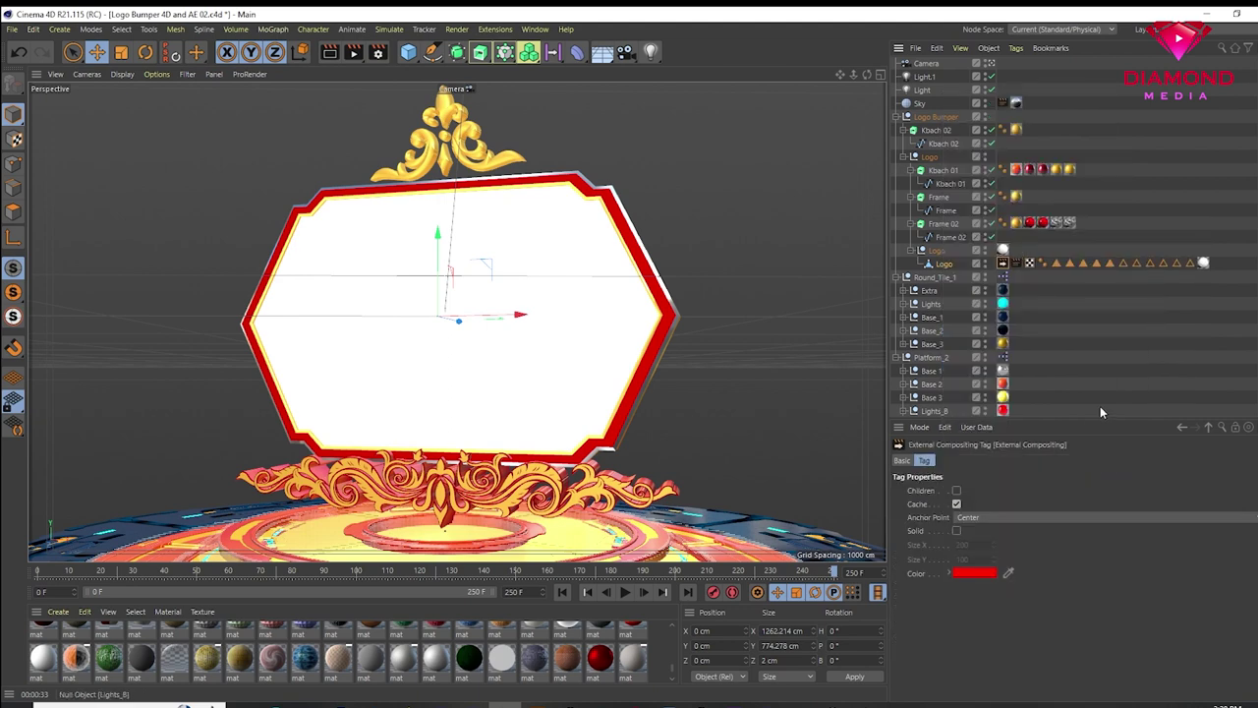
pyautogui.moveTo(1086, 421); pyautogui.dragTo(1081, 324)
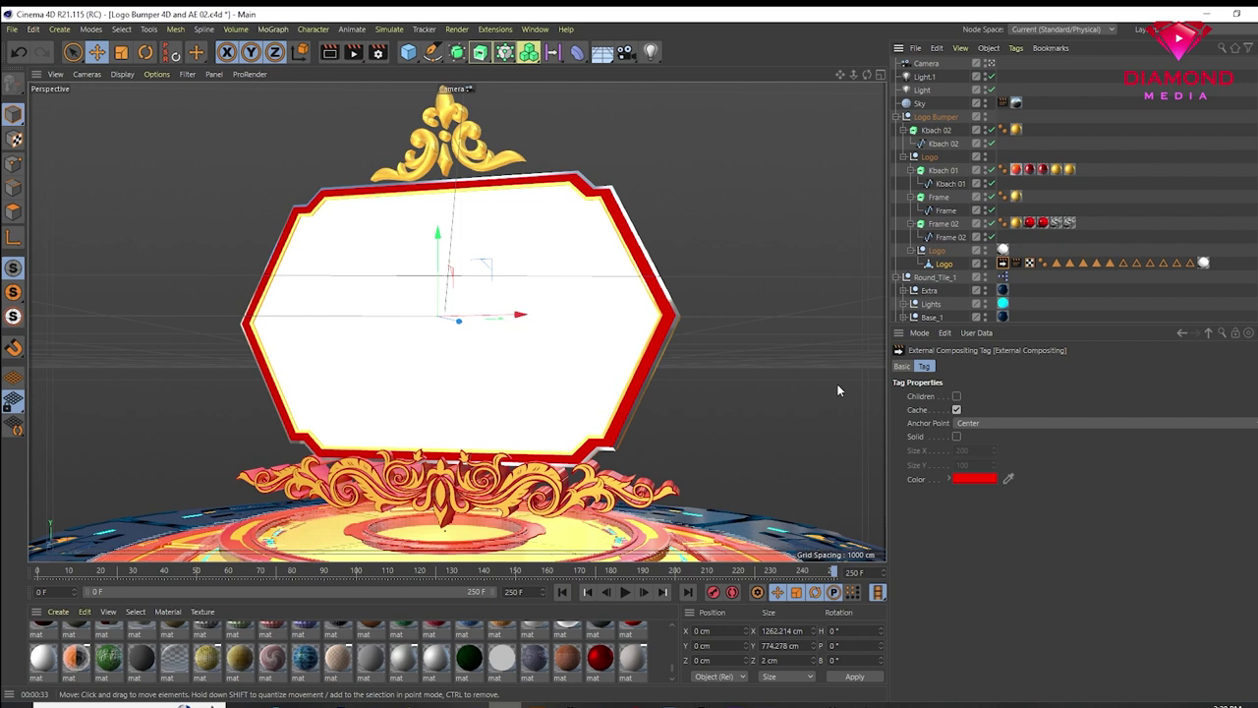
pyautogui.click(958, 436)
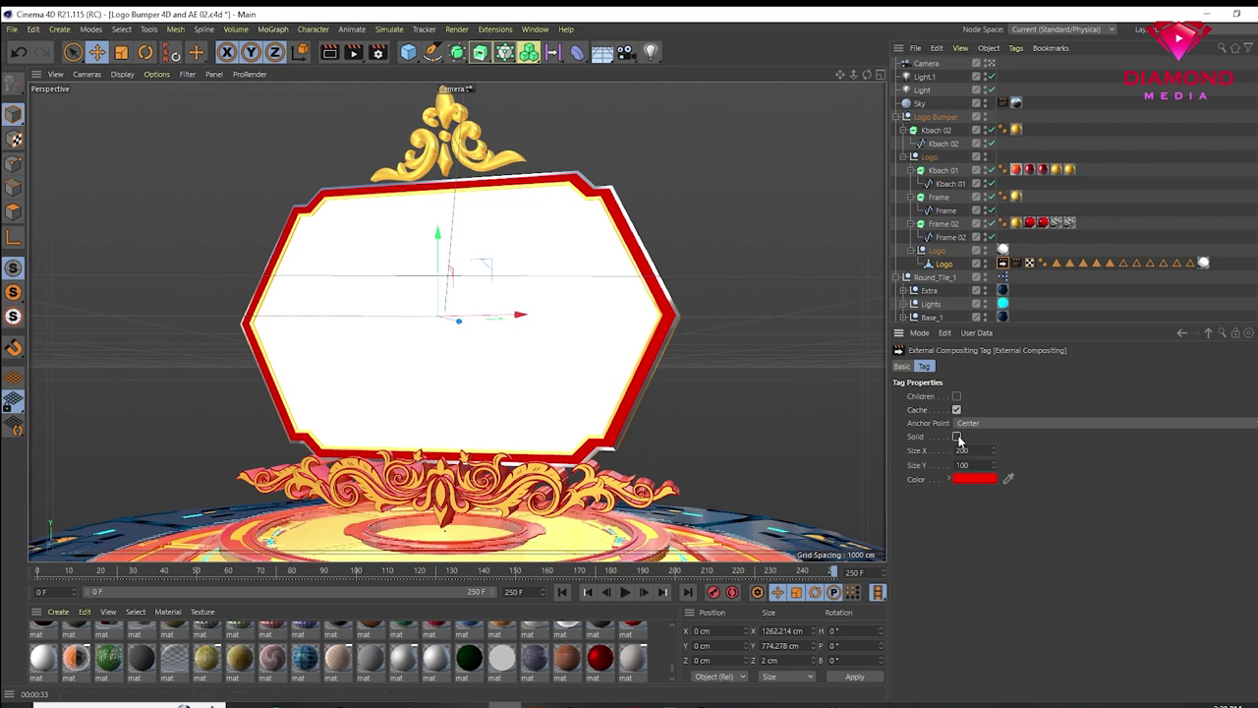
pyautogui.click(957, 435)
pyautogui.click(563, 591)
# Play the bumper animation from the start and pause near frame 129
pyautogui.click(623, 592)
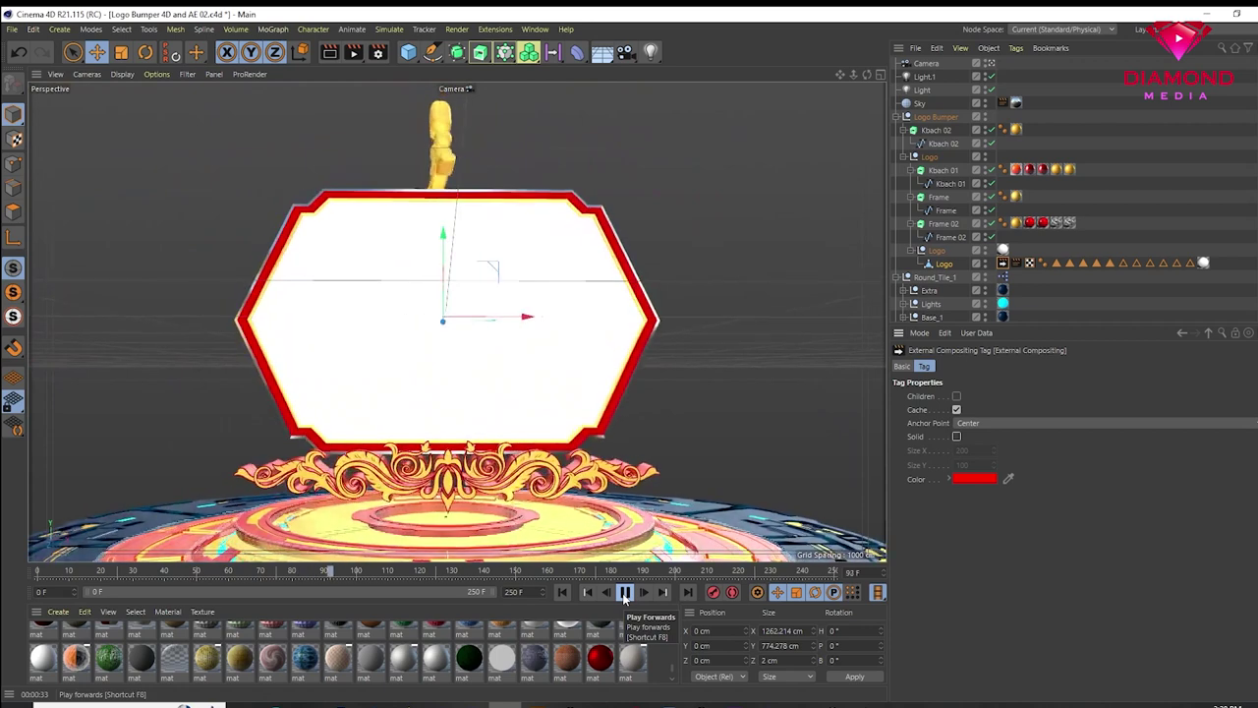
pyautogui.click(624, 593)
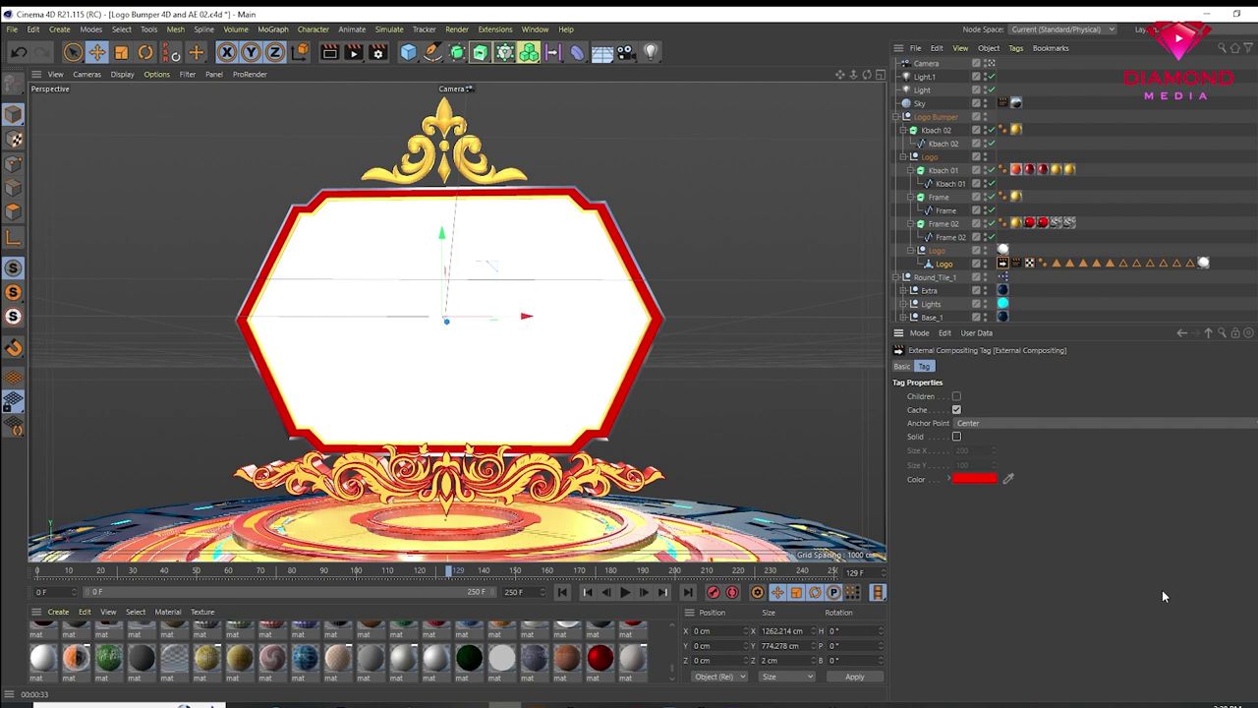
pyautogui.click(380, 55)
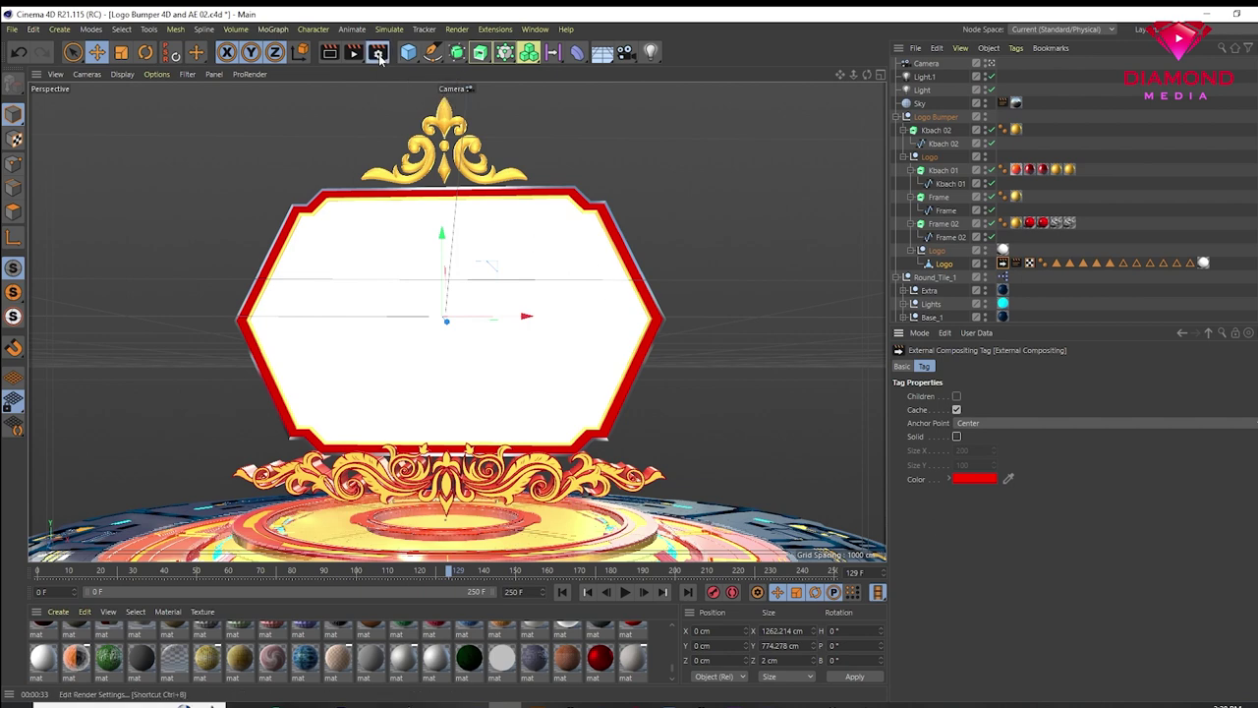
# Enable Multi-Pass and add an Object Buffer pass to the render settings
pyautogui.moveTo(582, 56); pyautogui.dragTo(611, 92)
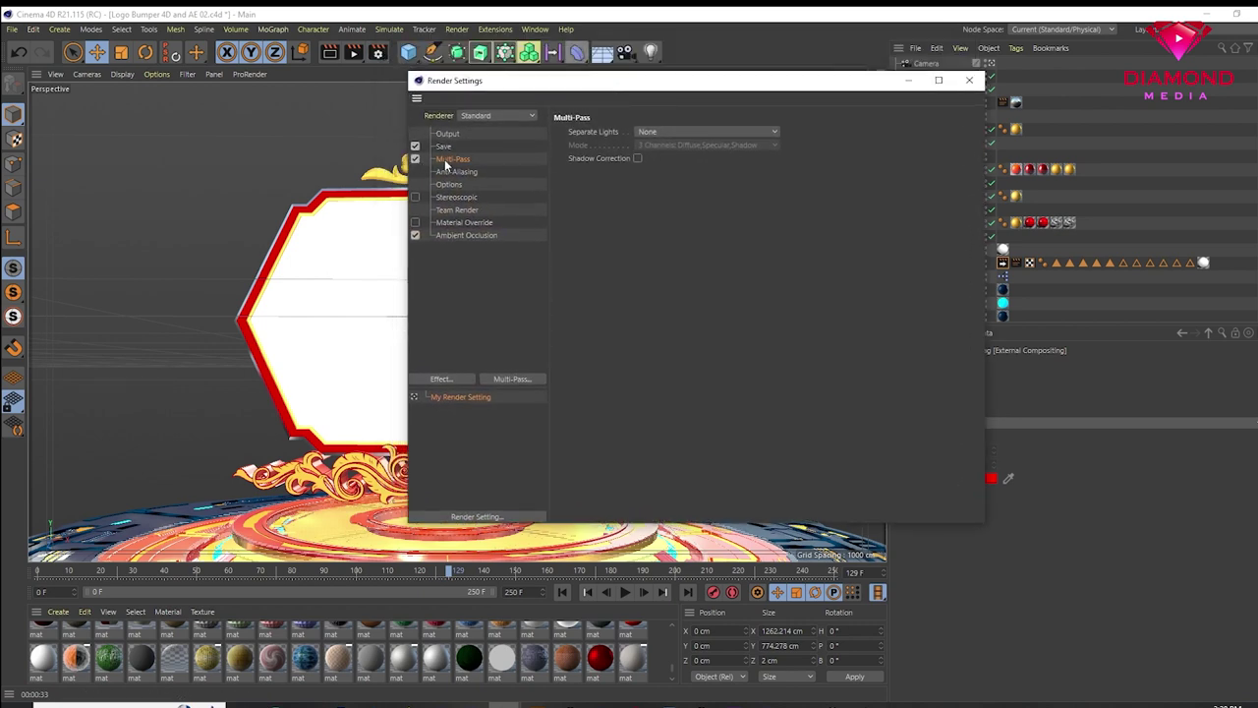
pyautogui.click(415, 160)
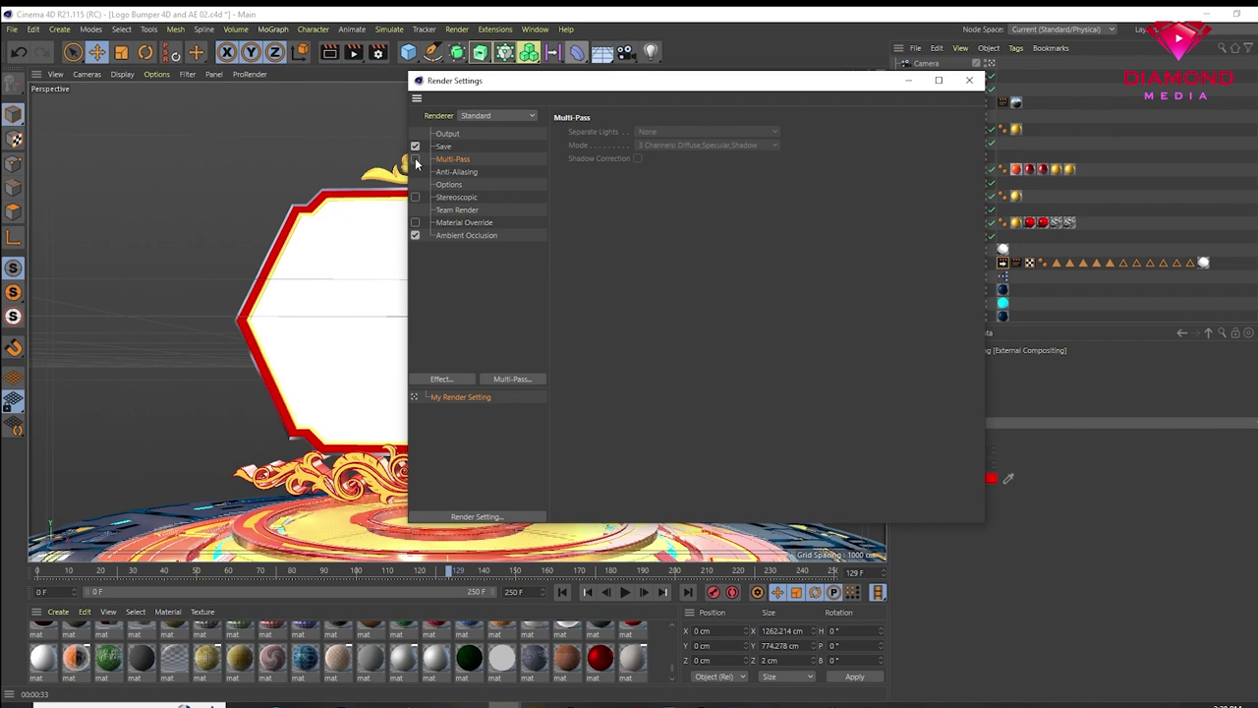
pyautogui.click(414, 160)
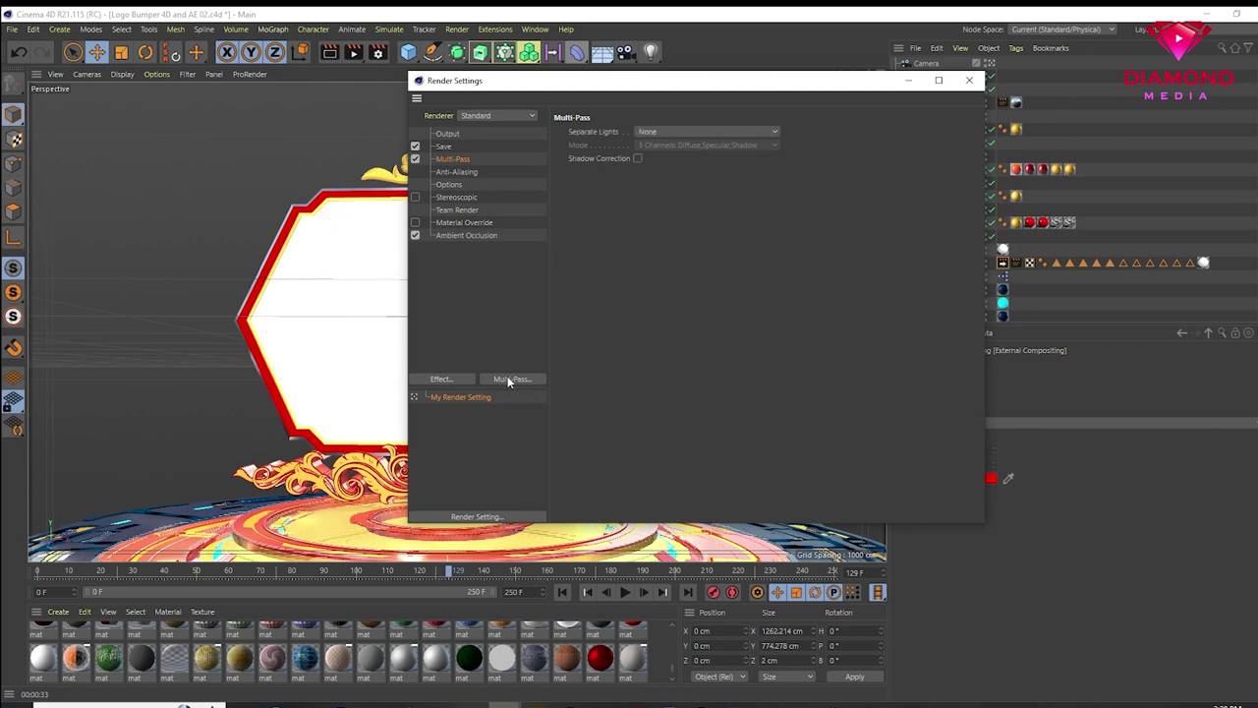
pyautogui.click(510, 380)
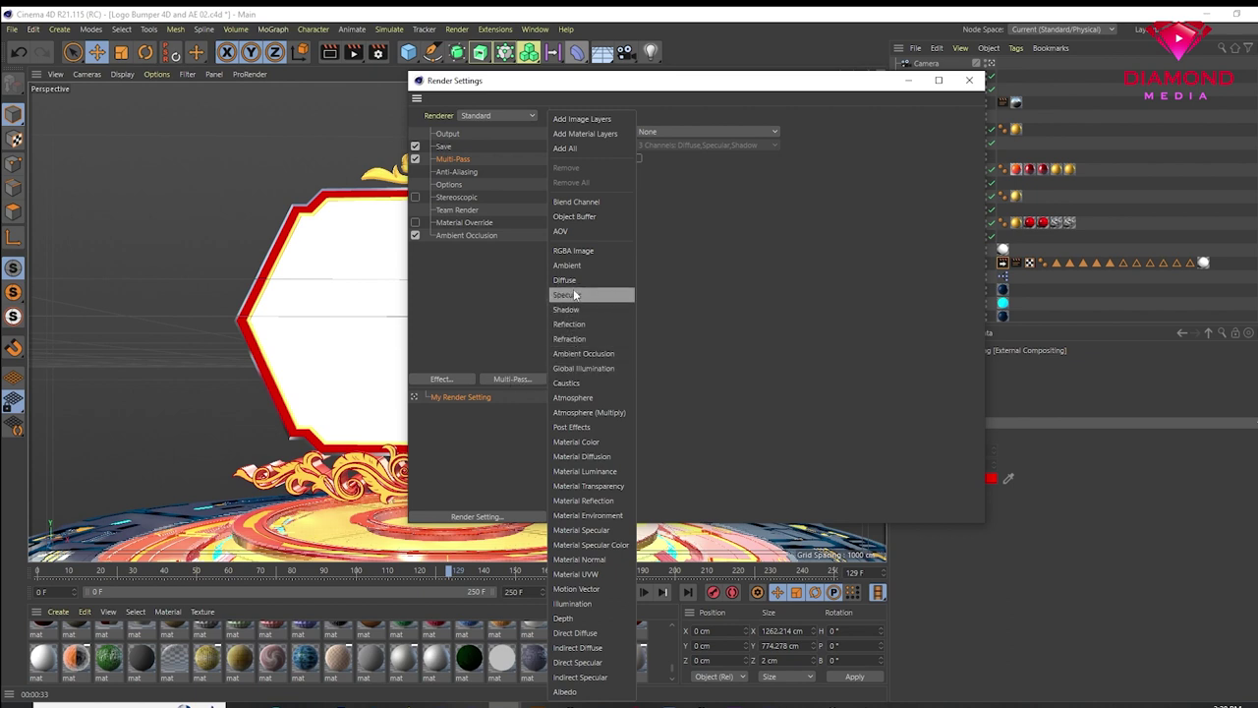
pyautogui.click(579, 217)
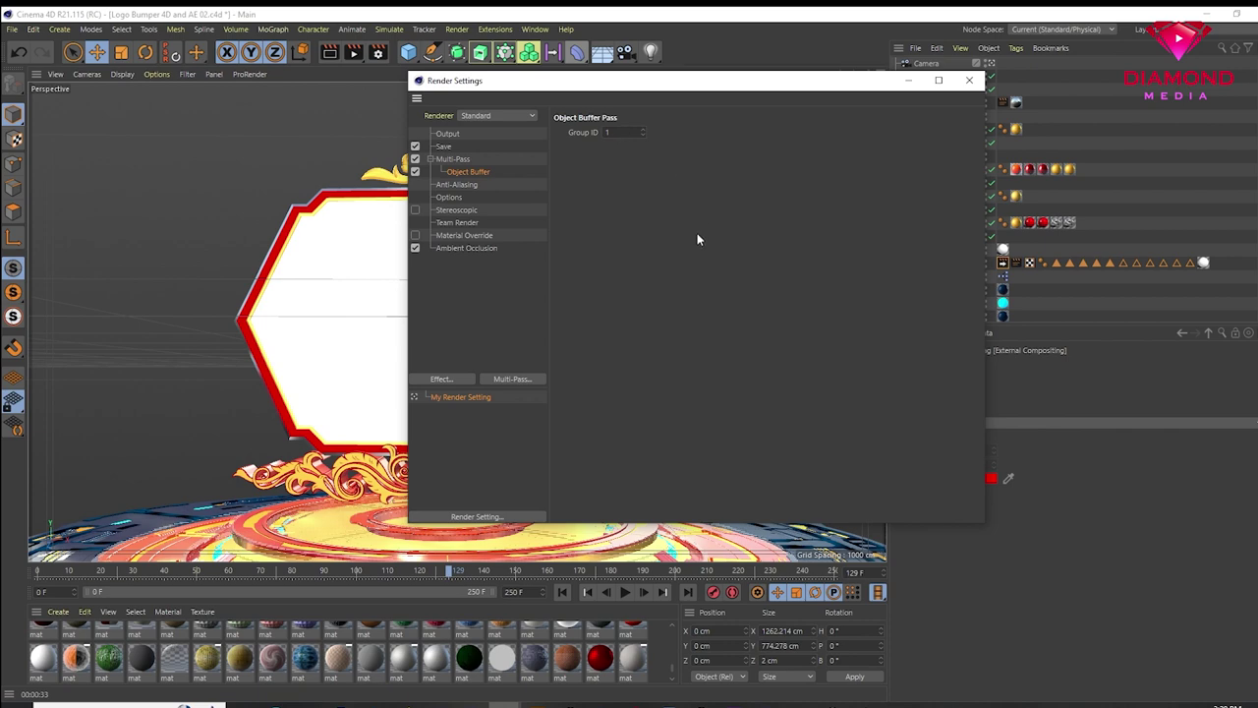
pyautogui.click(448, 135)
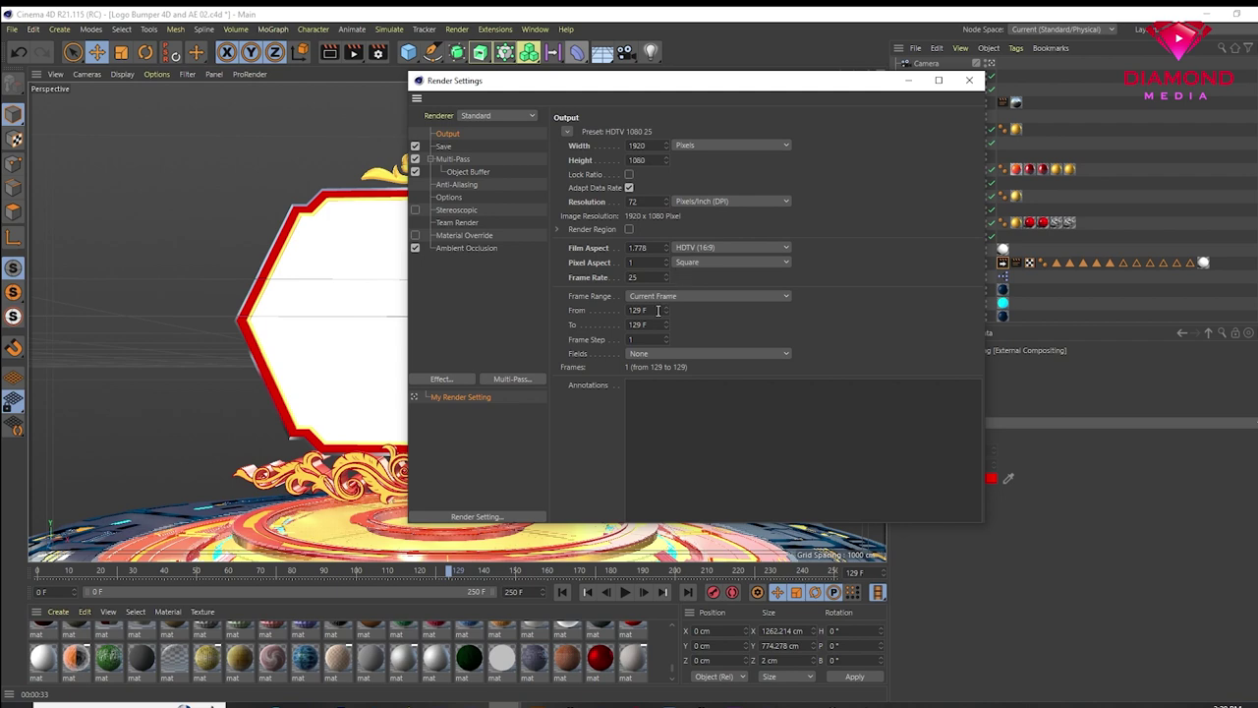
pyautogui.doubleClick(658, 309)
# Set the render frame range from 0 to 250
pyautogui.write('0')
pyautogui.press('Tab')
pyautogui.write('250')
pyautogui.press('Return')
pyautogui.click(444, 146)
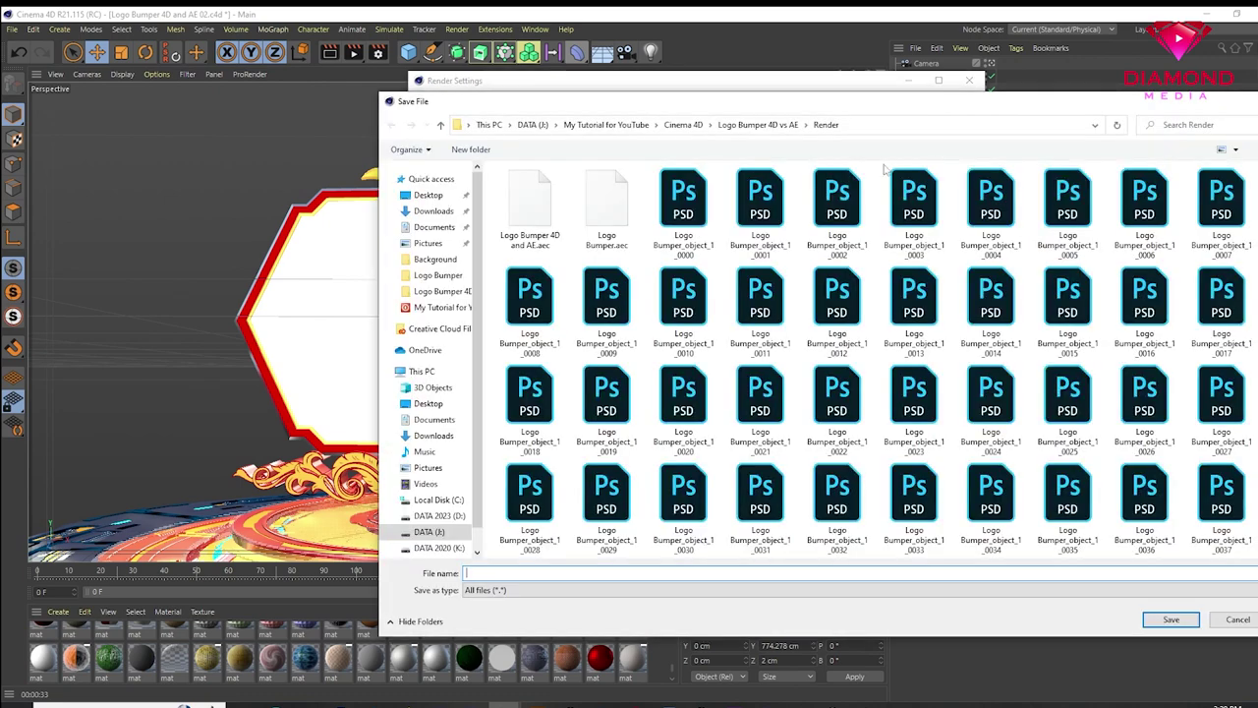
# Save the regular render as 'Logo Bumper' in a new Logo Bumper Render folder
pyautogui.click(479, 153)
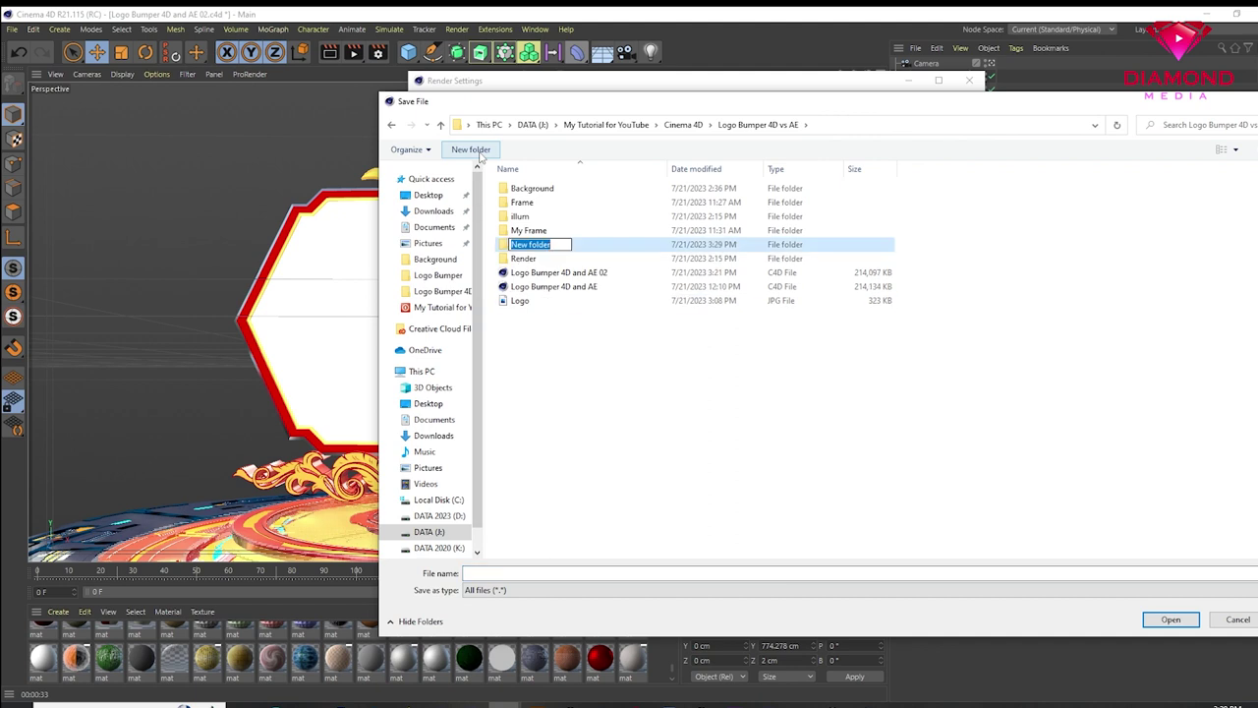
pyautogui.write('Logo Bumper Render')
pyautogui.press('Return')
pyautogui.press('Return')
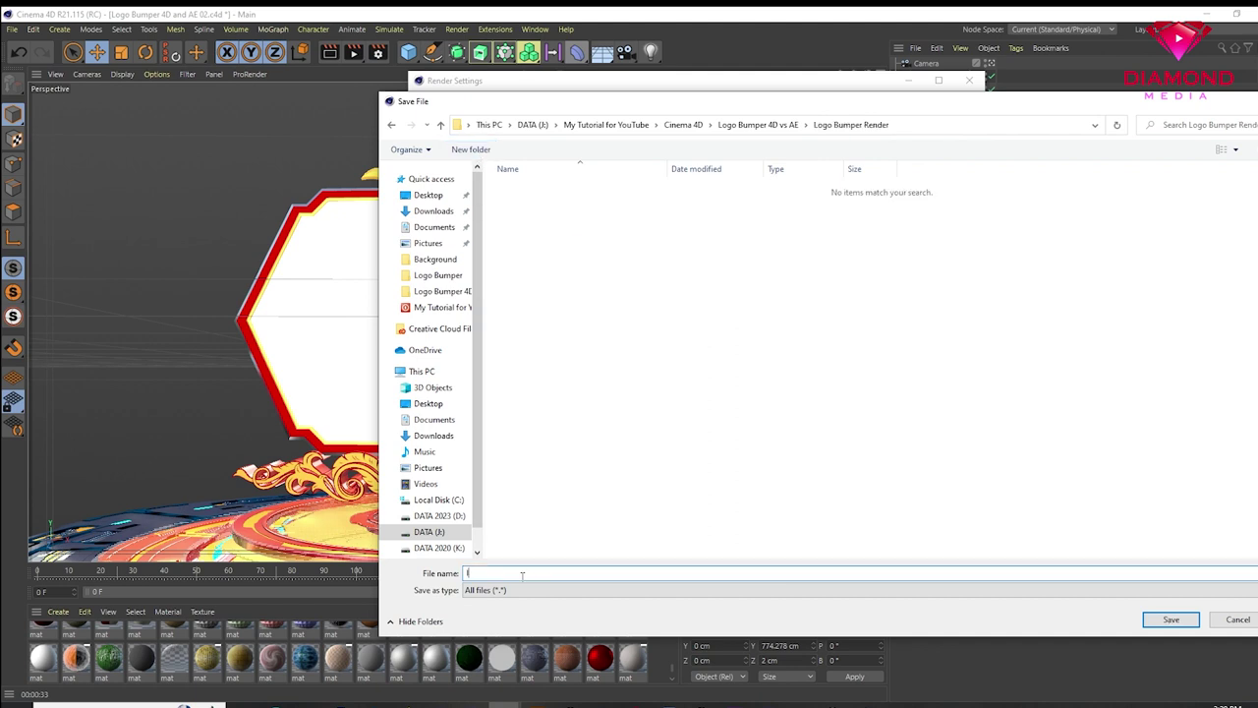
pyautogui.write('ogo Bumper')
pyautogui.click(1177, 620)
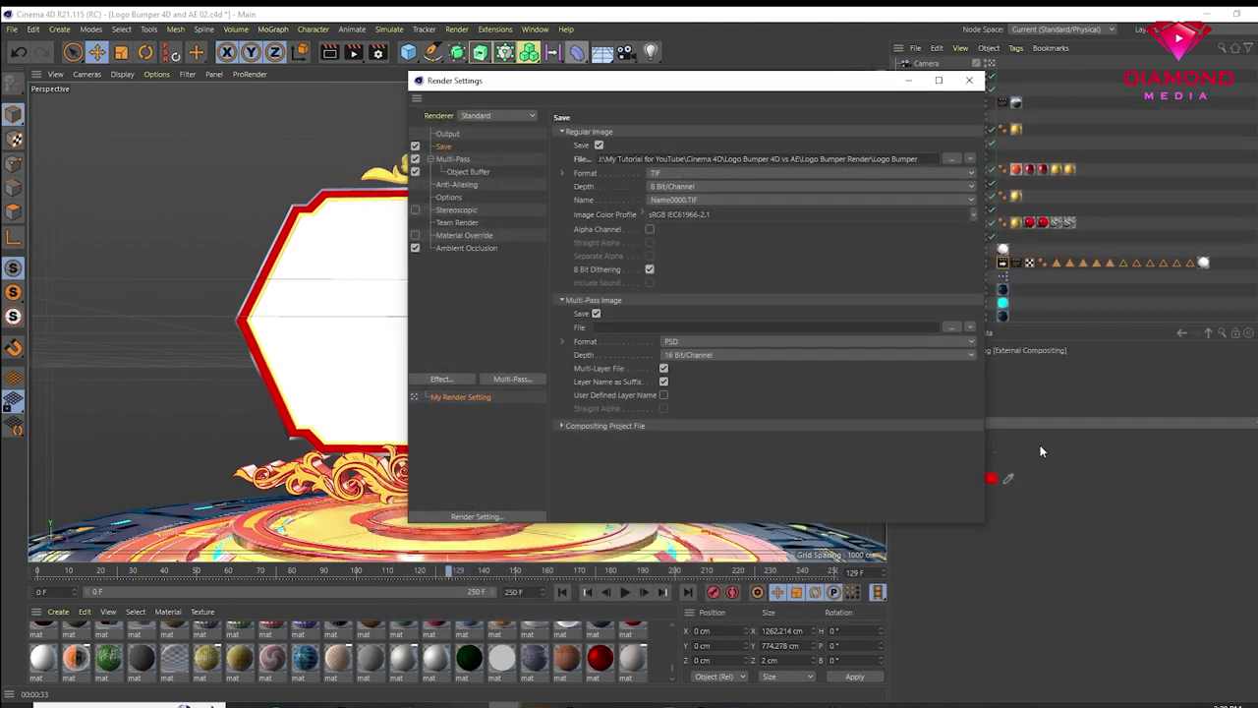
# Set the image format to PNG with Alpha Channel and Straight Alpha
pyautogui.click(681, 174)
pyautogui.click(680, 321)
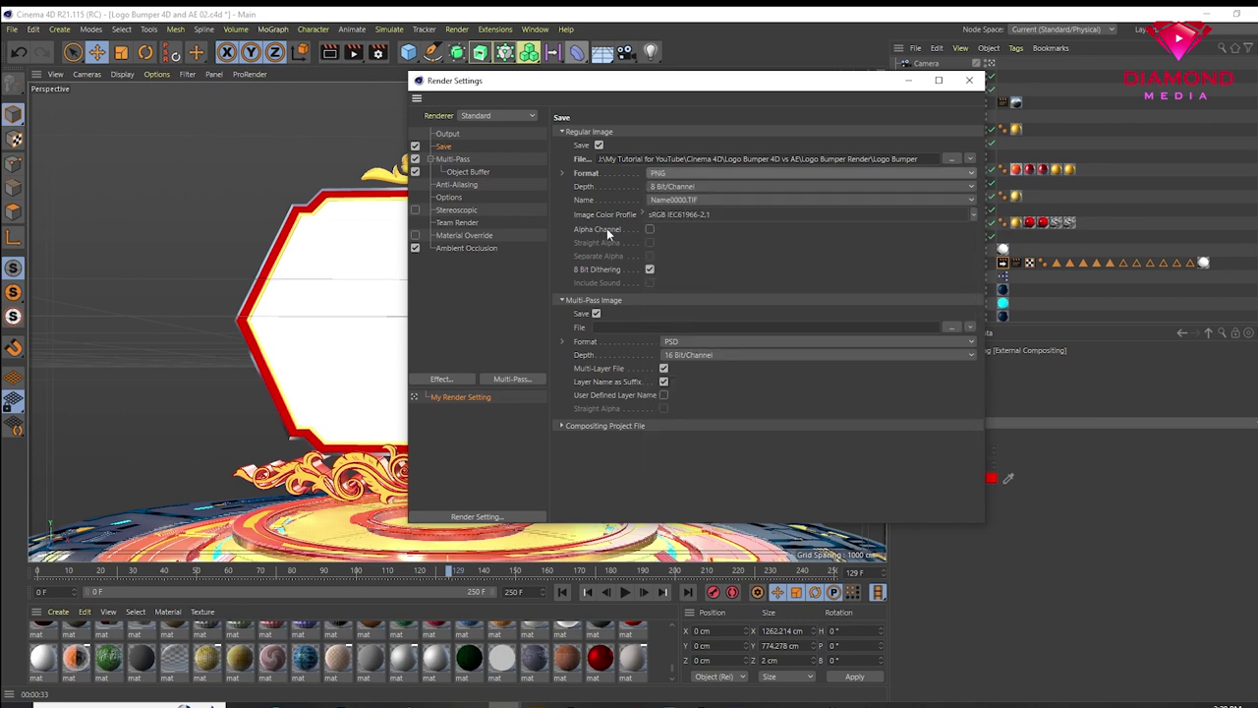
pyautogui.click(650, 229)
pyautogui.click(650, 243)
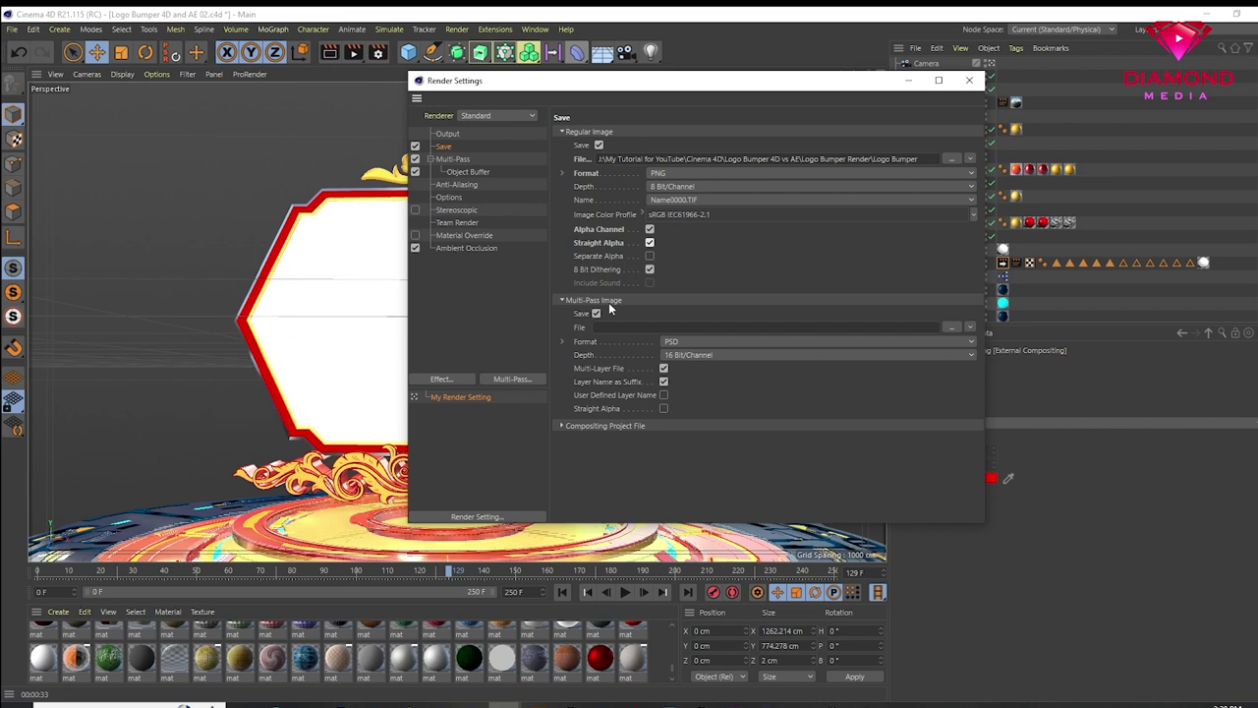
pyautogui.click(953, 327)
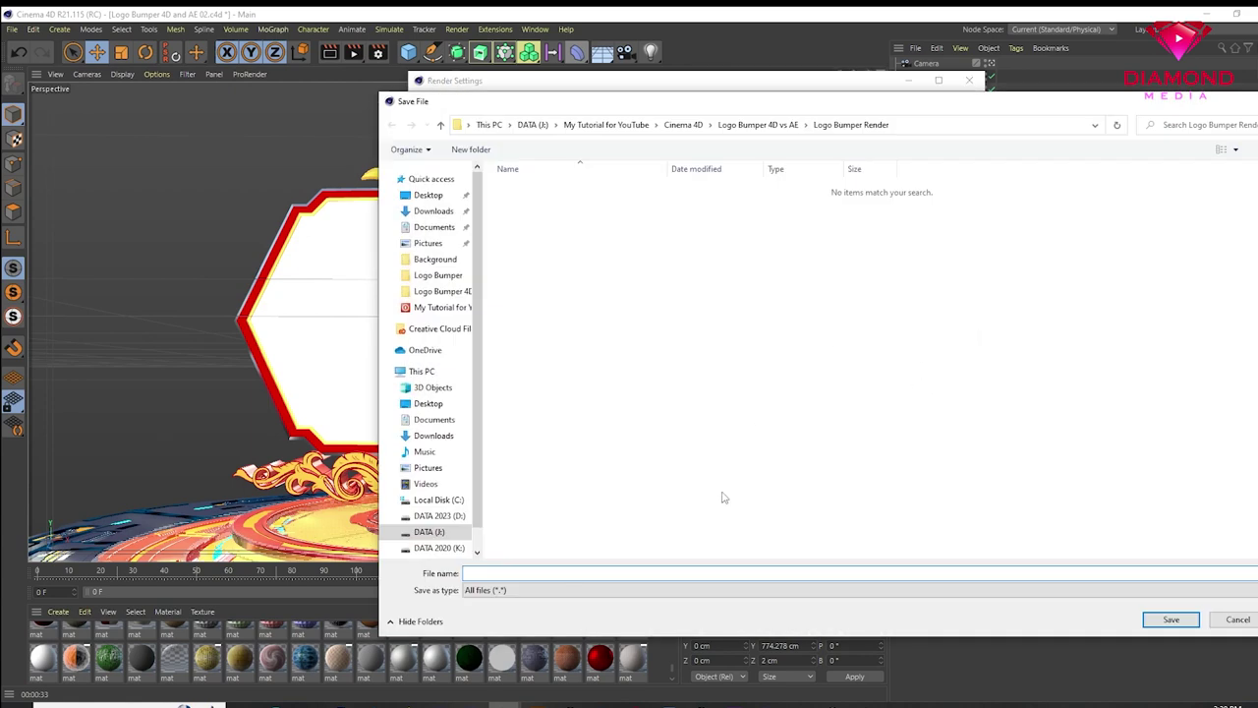
# Name the multi-pass file 'Logo Bumper' and turn off Multi-Layer File
pyautogui.write('Logo Bumper')
pyautogui.click(1170, 621)
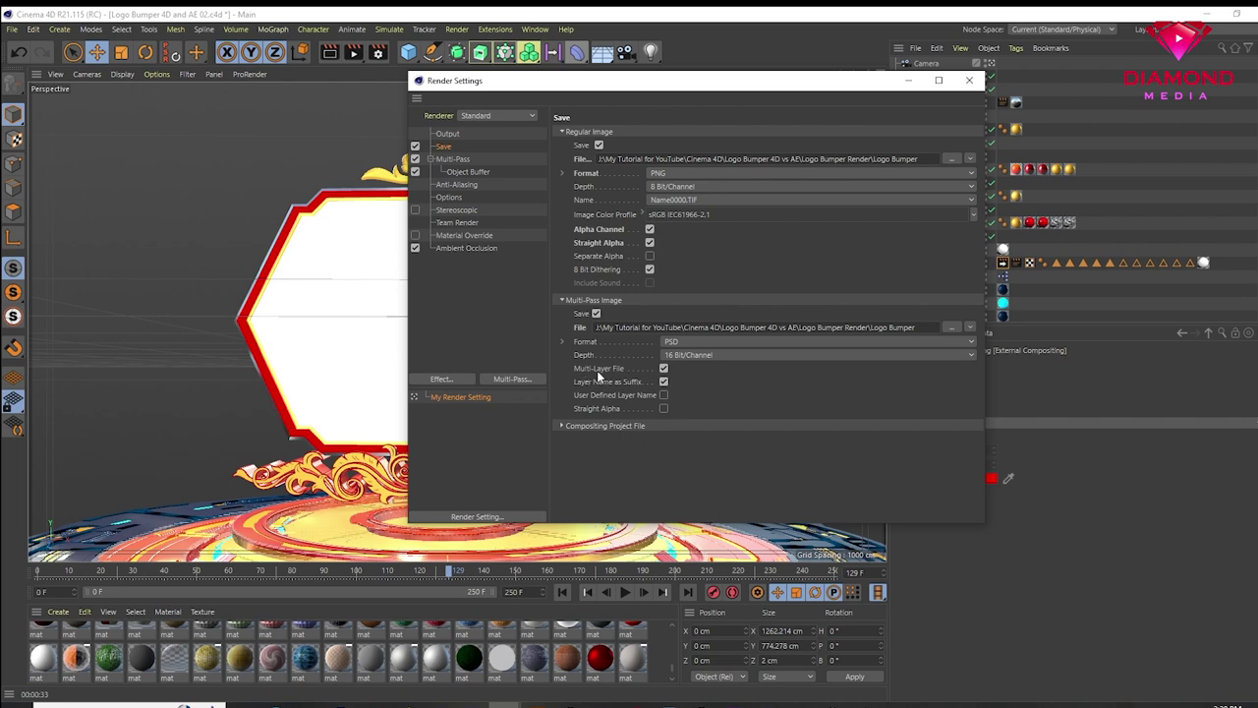
pyautogui.click(663, 370)
# Enable the compositing project file with Relative, Timeline Marker and 3D Data options, targeting Logo Bumper Render
pyautogui.click(563, 425)
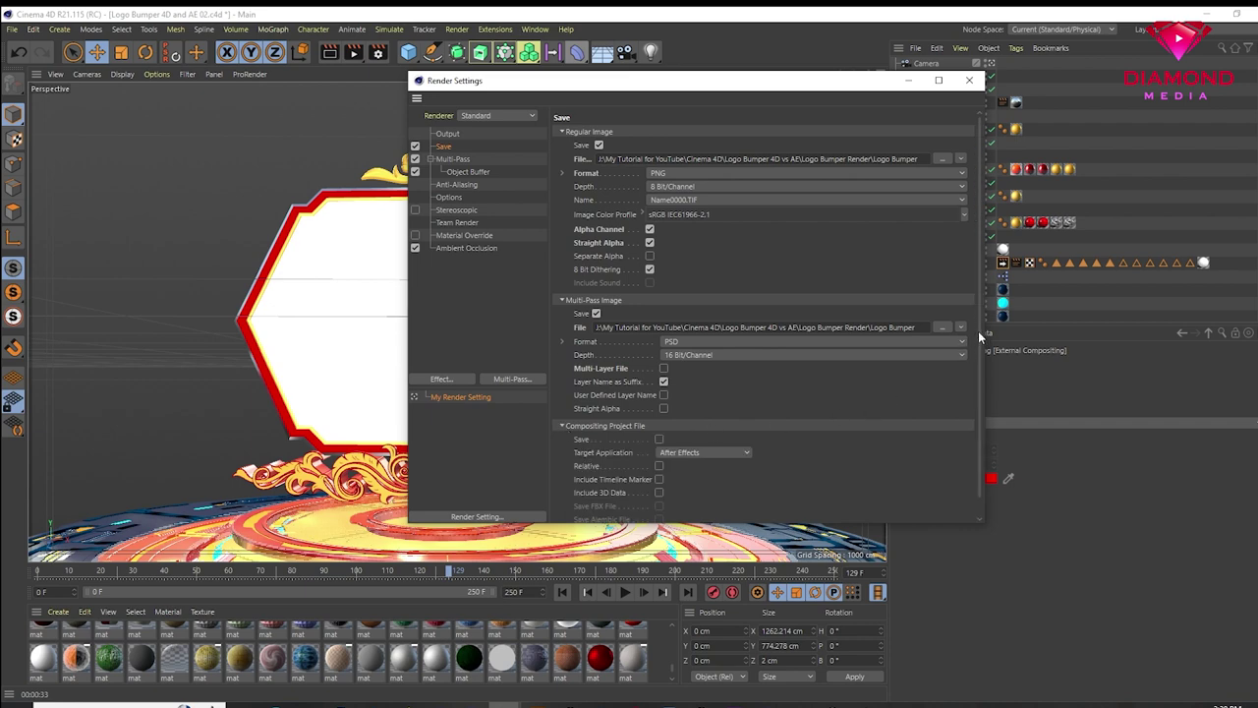
pyautogui.moveTo(975, 344); pyautogui.dragTo(981, 378)
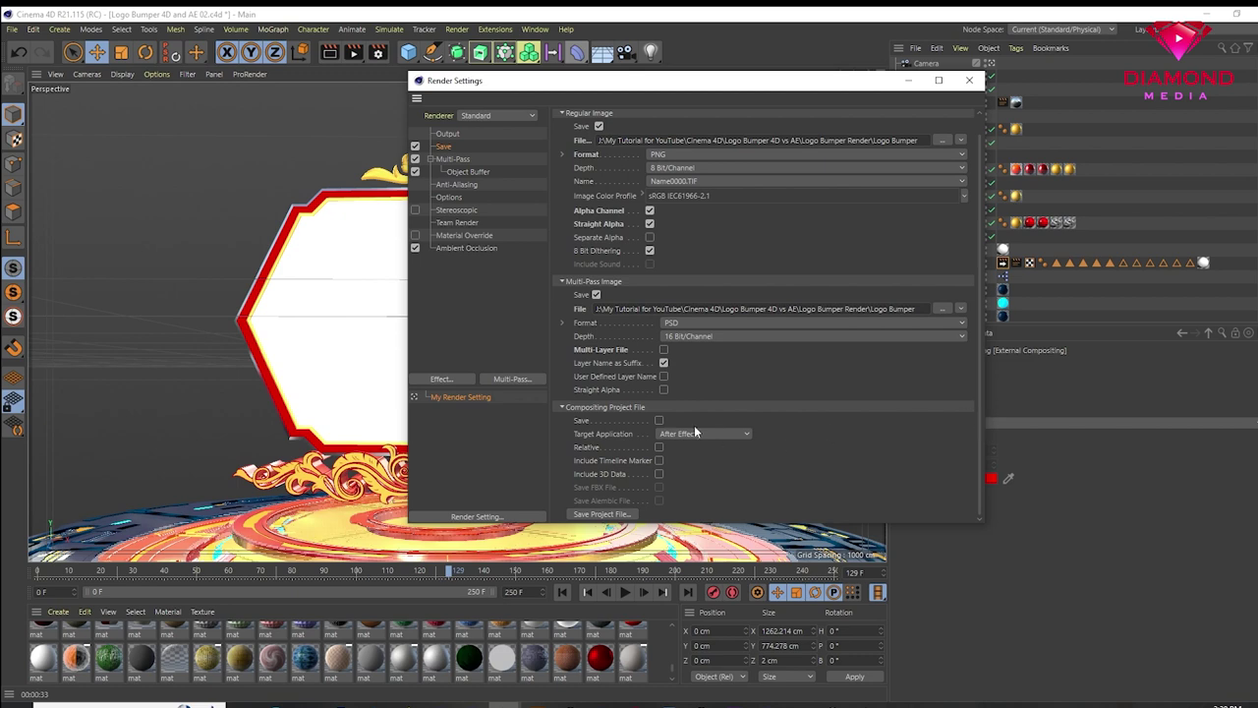
pyautogui.click(659, 421)
pyautogui.click(659, 447)
pyautogui.click(659, 460)
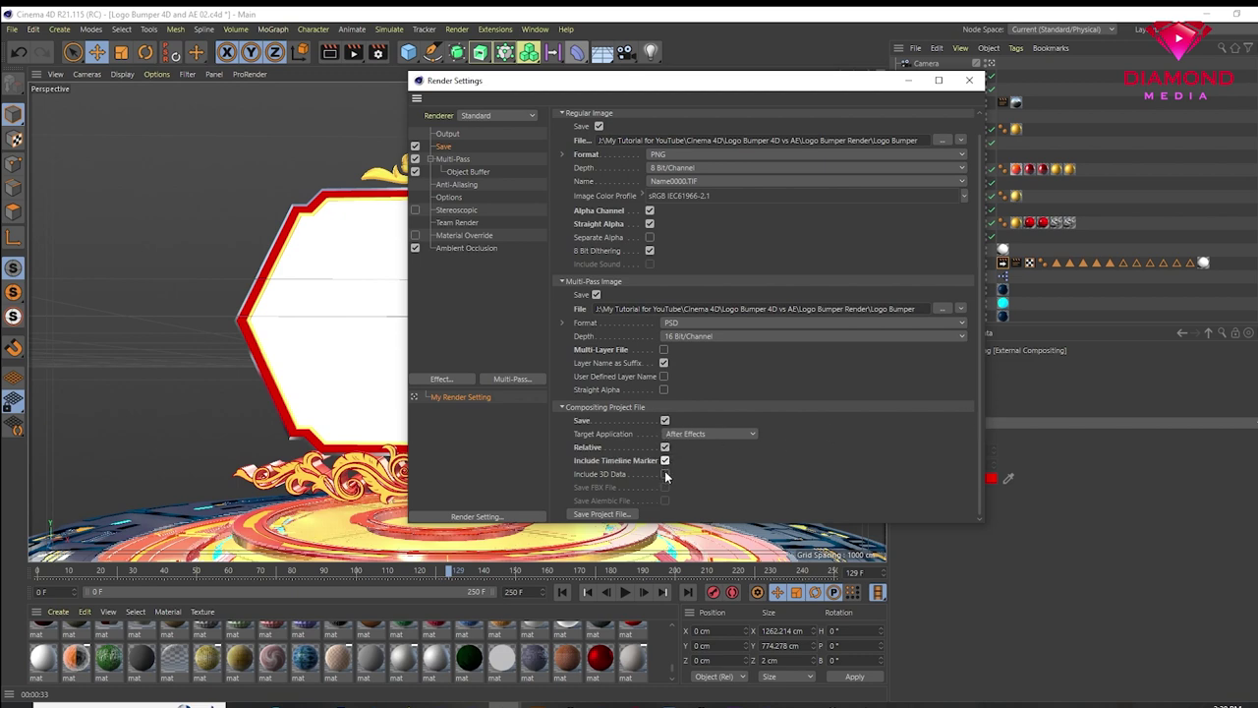
pyautogui.click(665, 474)
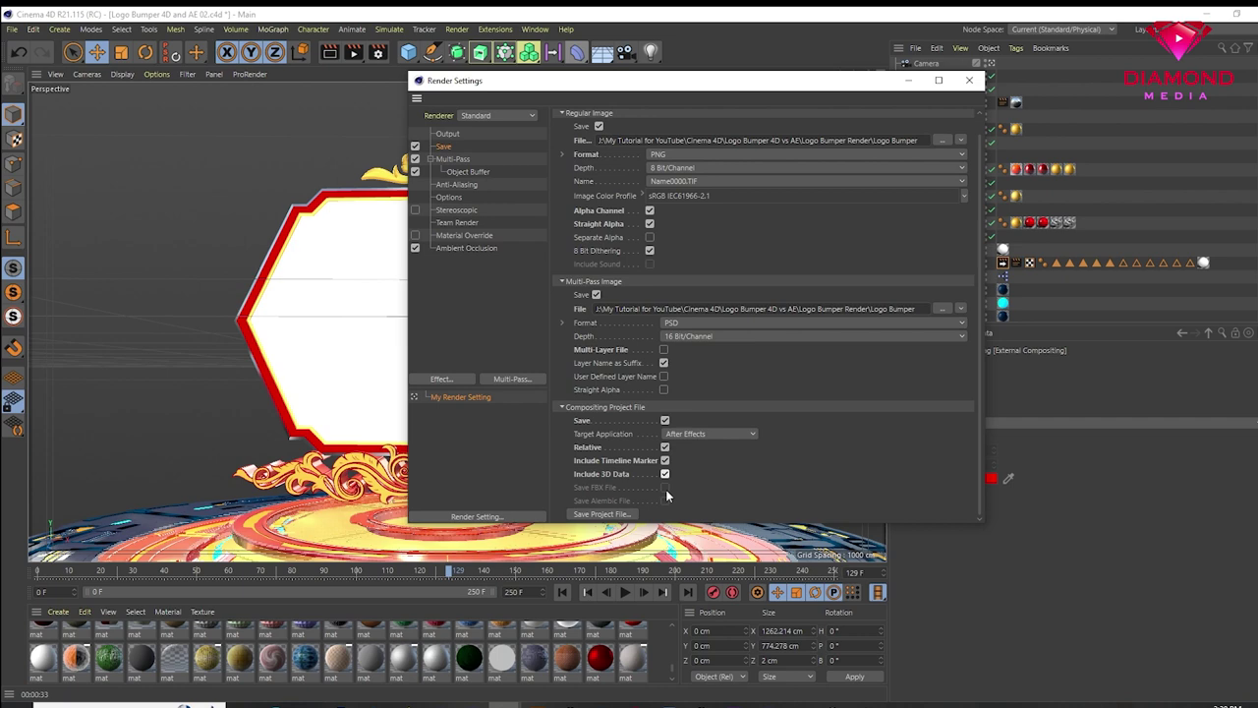
pyautogui.click(583, 515)
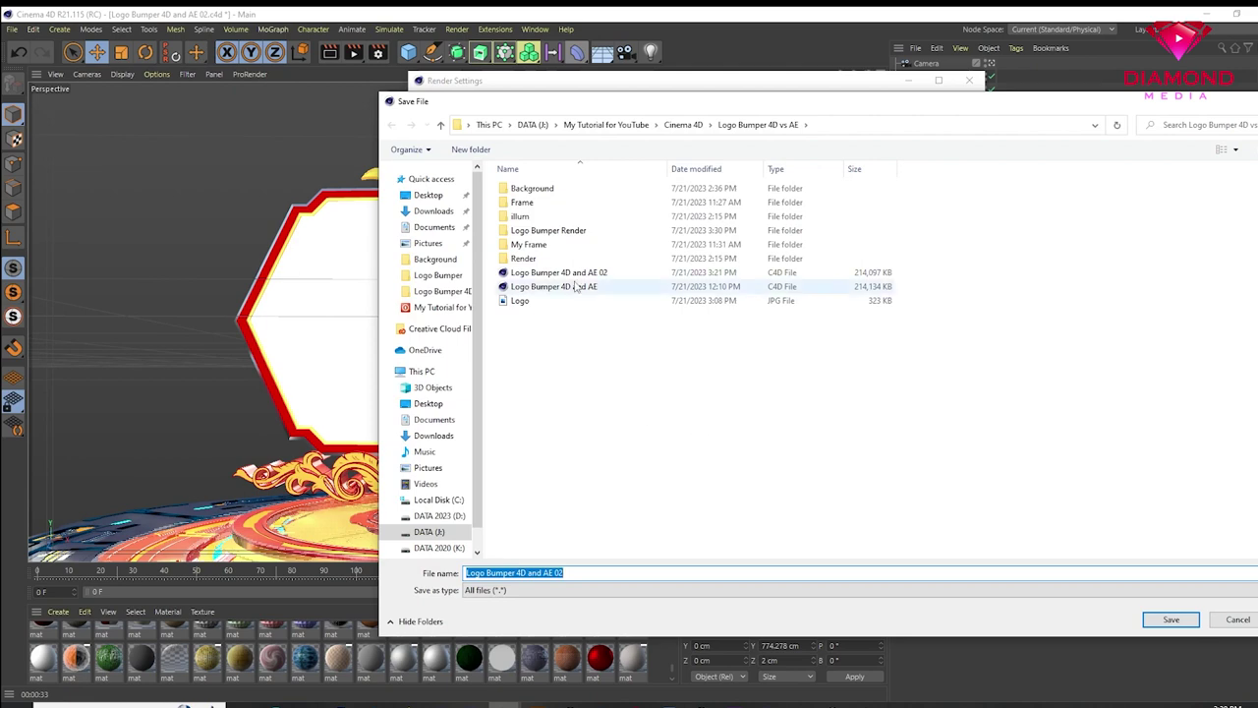
pyautogui.doubleClick(572, 234)
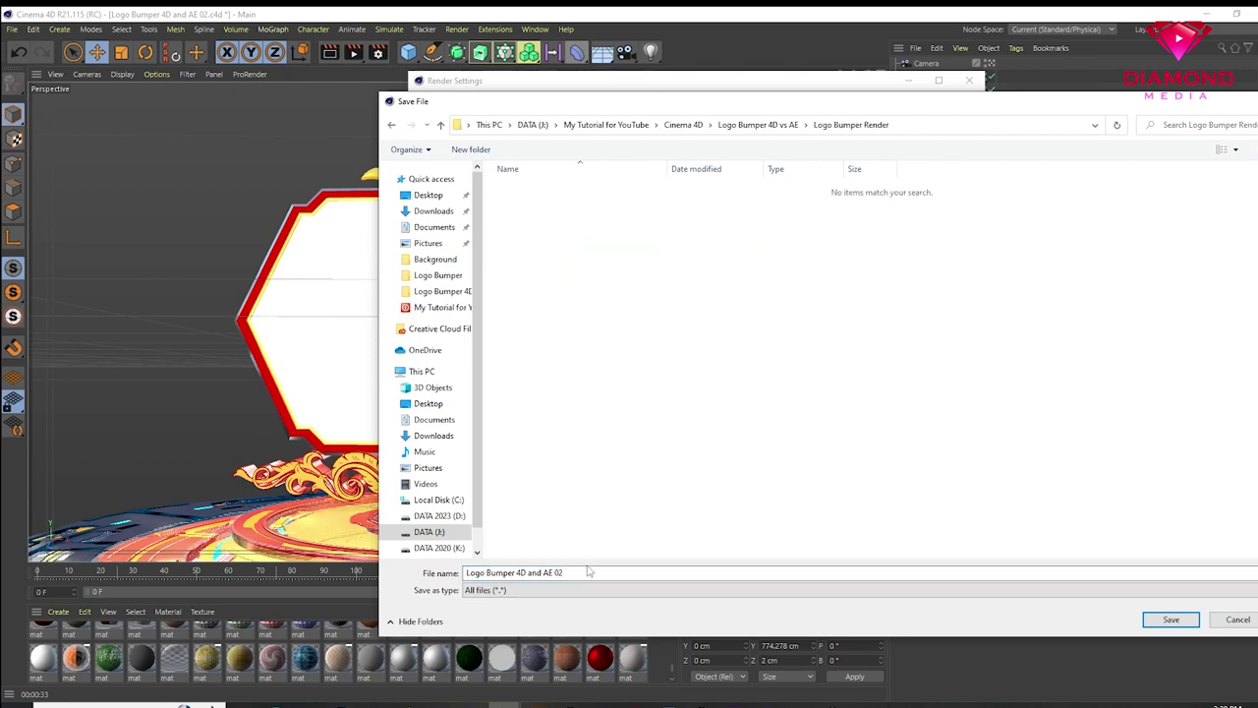
# Save the project file in Logo Bumper Render and review Multi-Pass, Object Buffer and Anti-Aliasing settings
pyautogui.click(1171, 620)
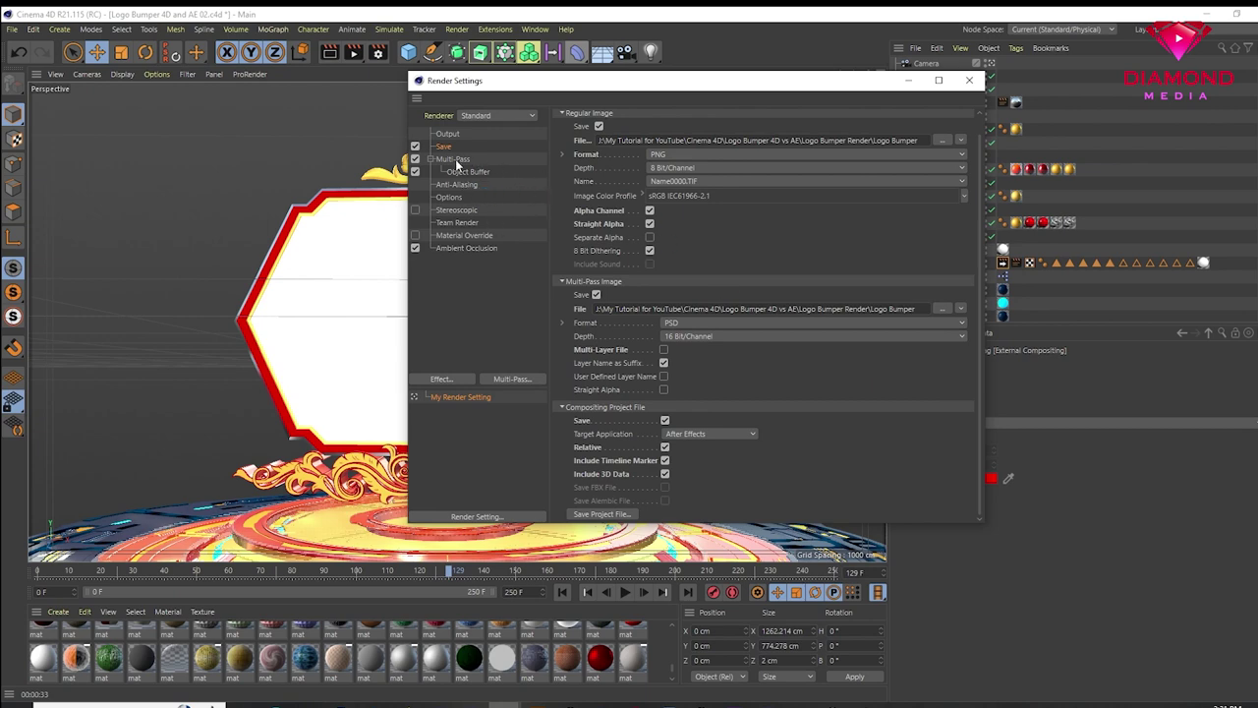
pyautogui.click(455, 159)
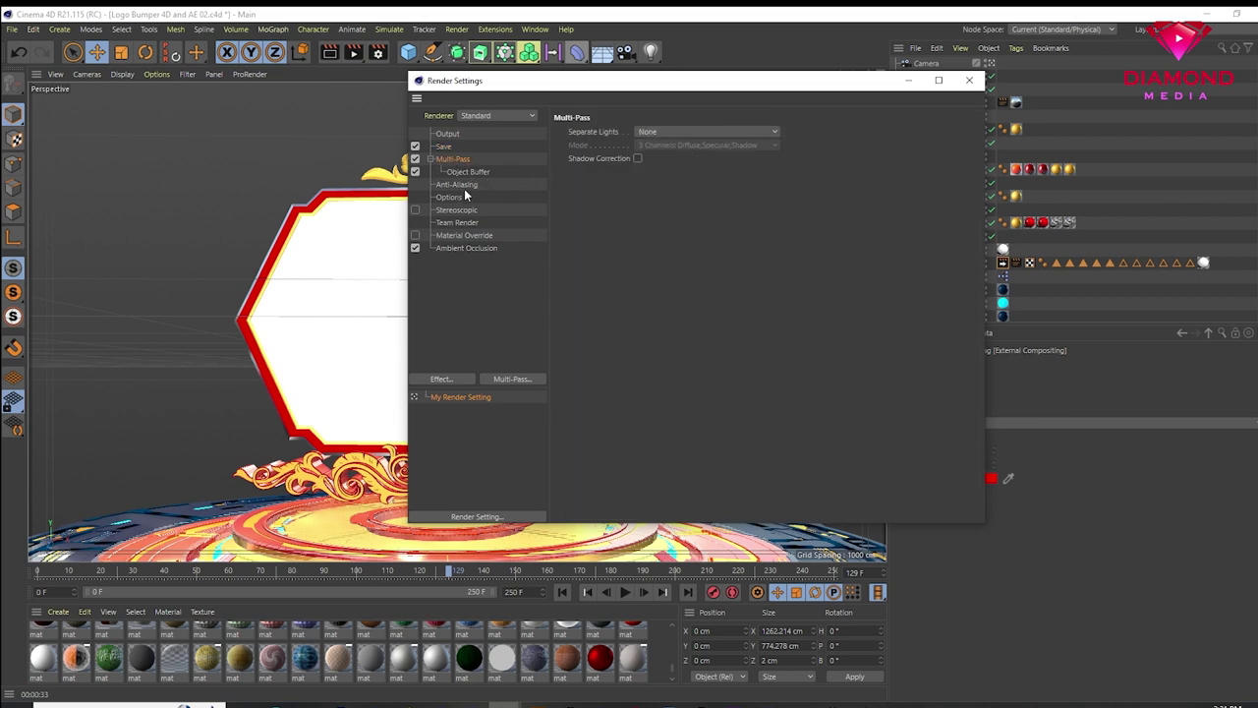
pyautogui.click(469, 172)
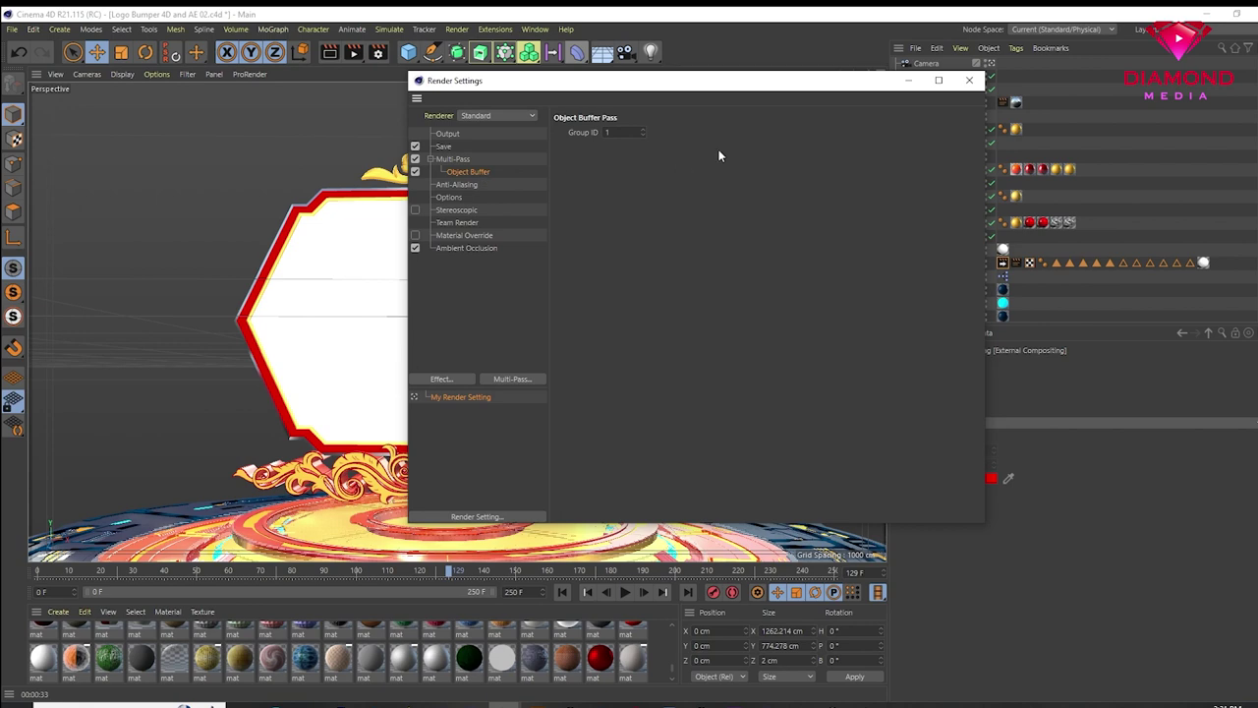
pyautogui.click(470, 187)
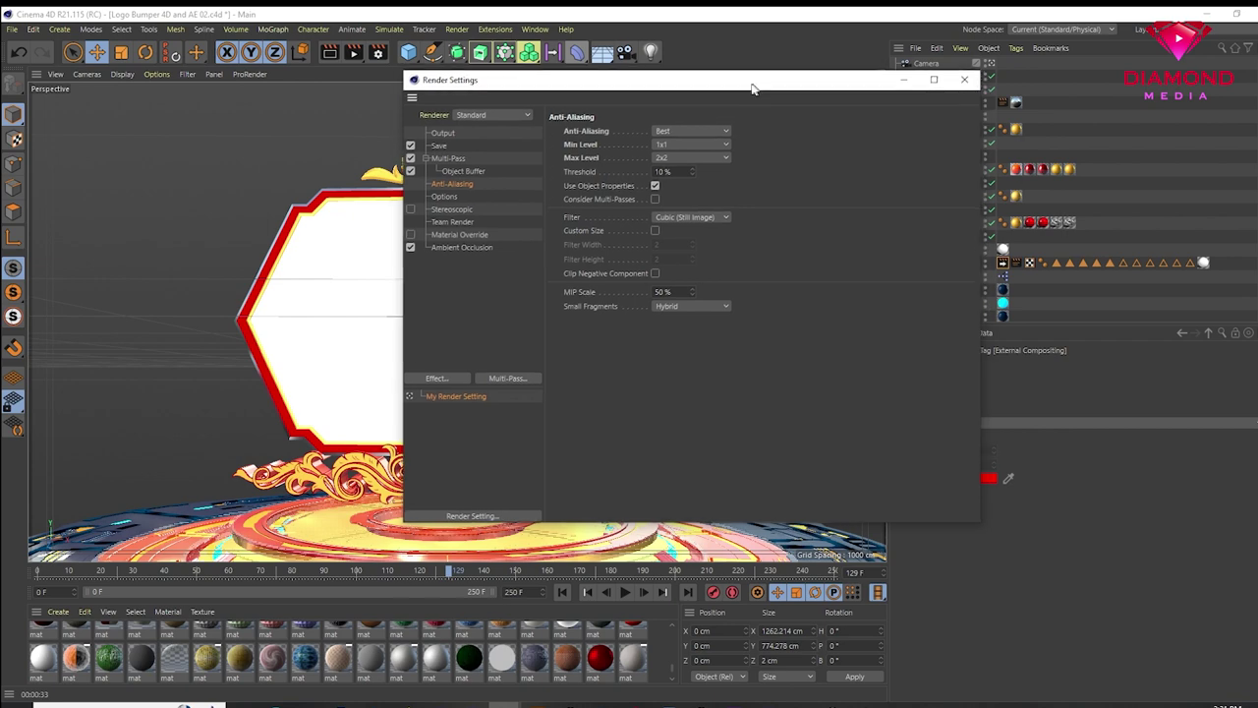
pyautogui.moveTo(755, 87); pyautogui.dragTo(613, 84)
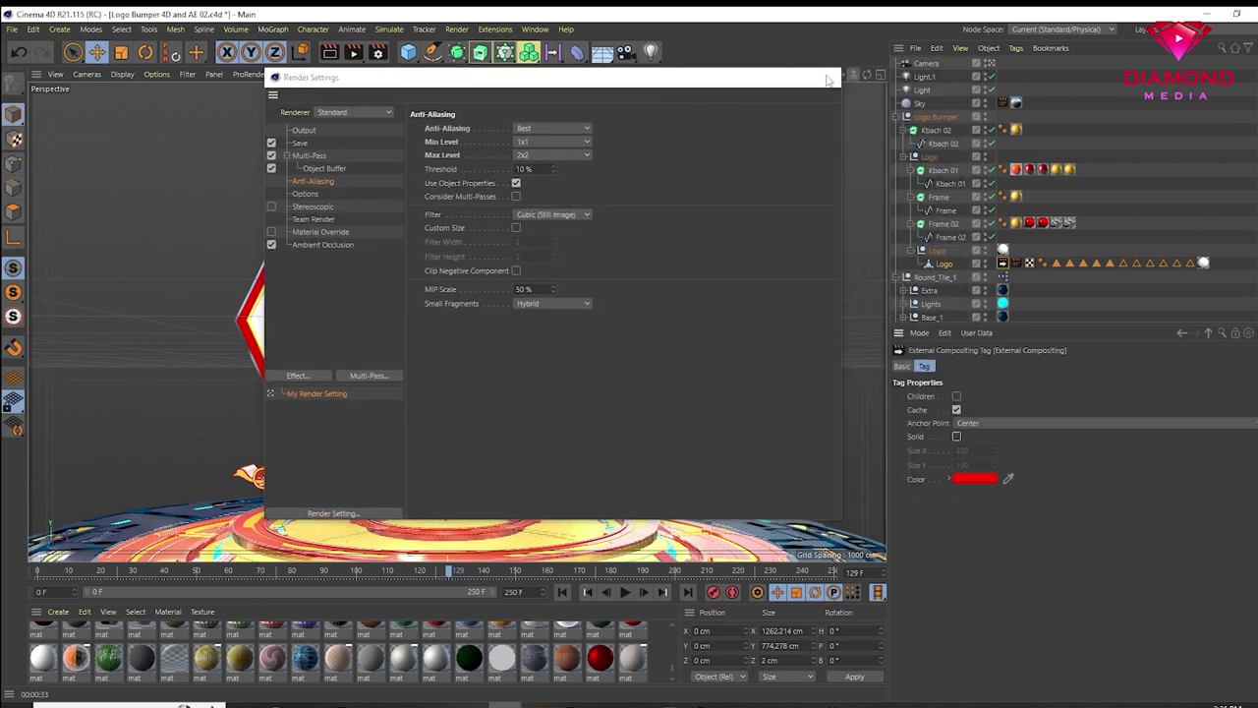
pyautogui.click(826, 77)
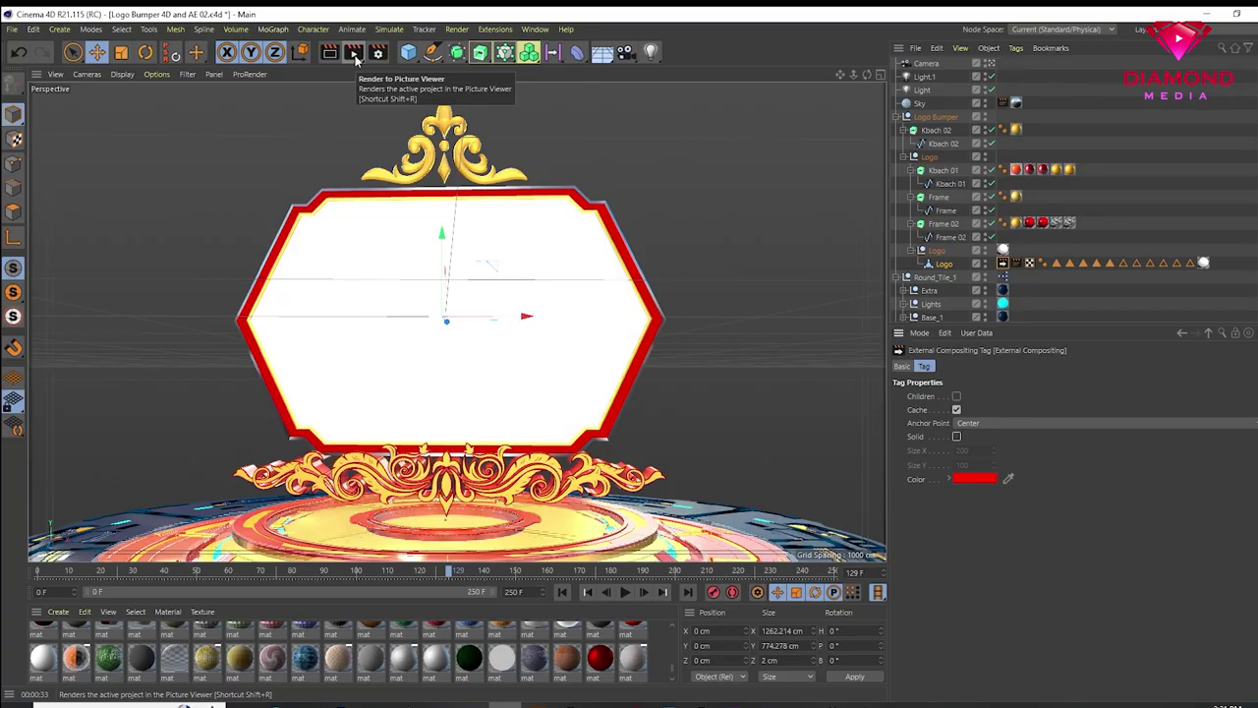
# Render the logo bumper animation to the Picture Viewer, then stop the external render partway through
pyautogui.click(355, 55)
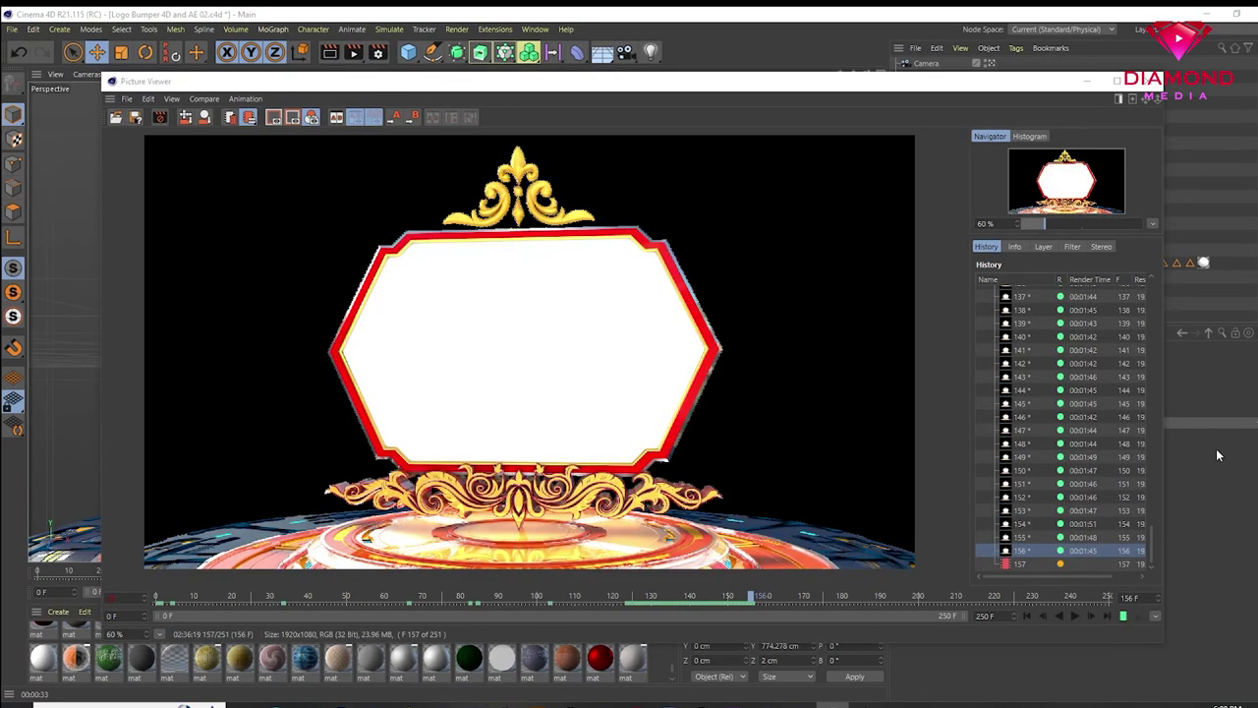
pyautogui.click(1155, 81)
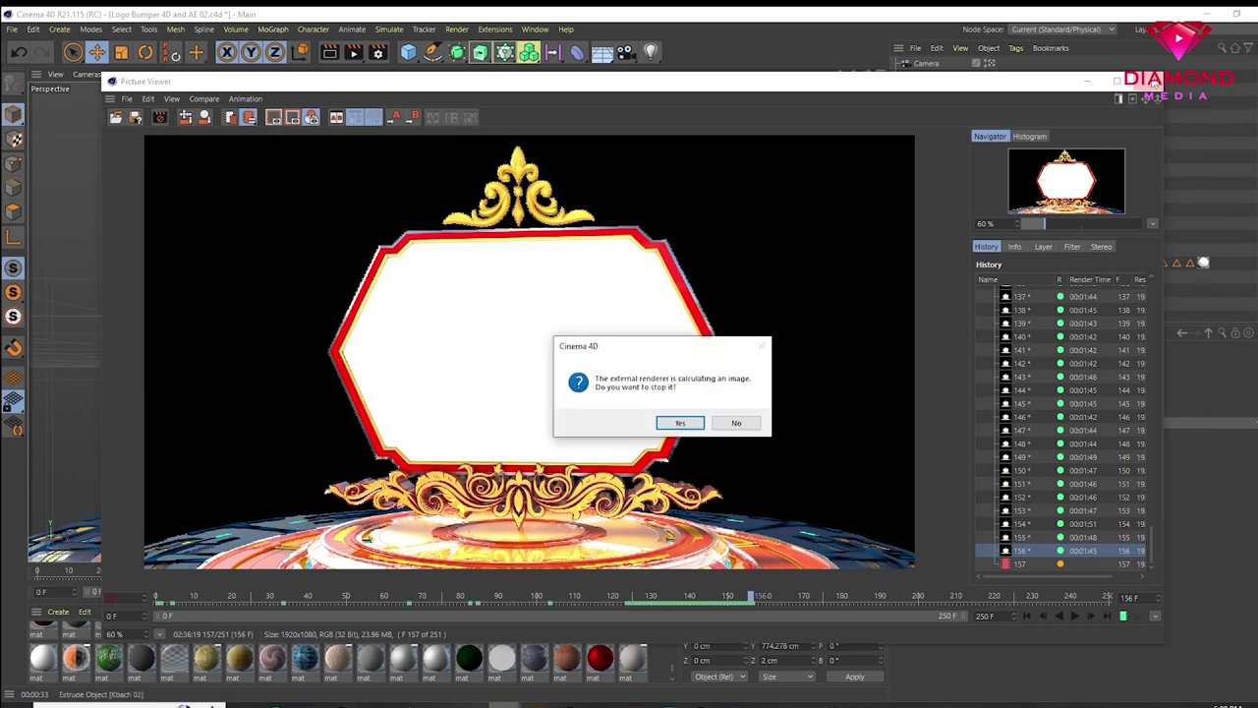
pyautogui.click(681, 423)
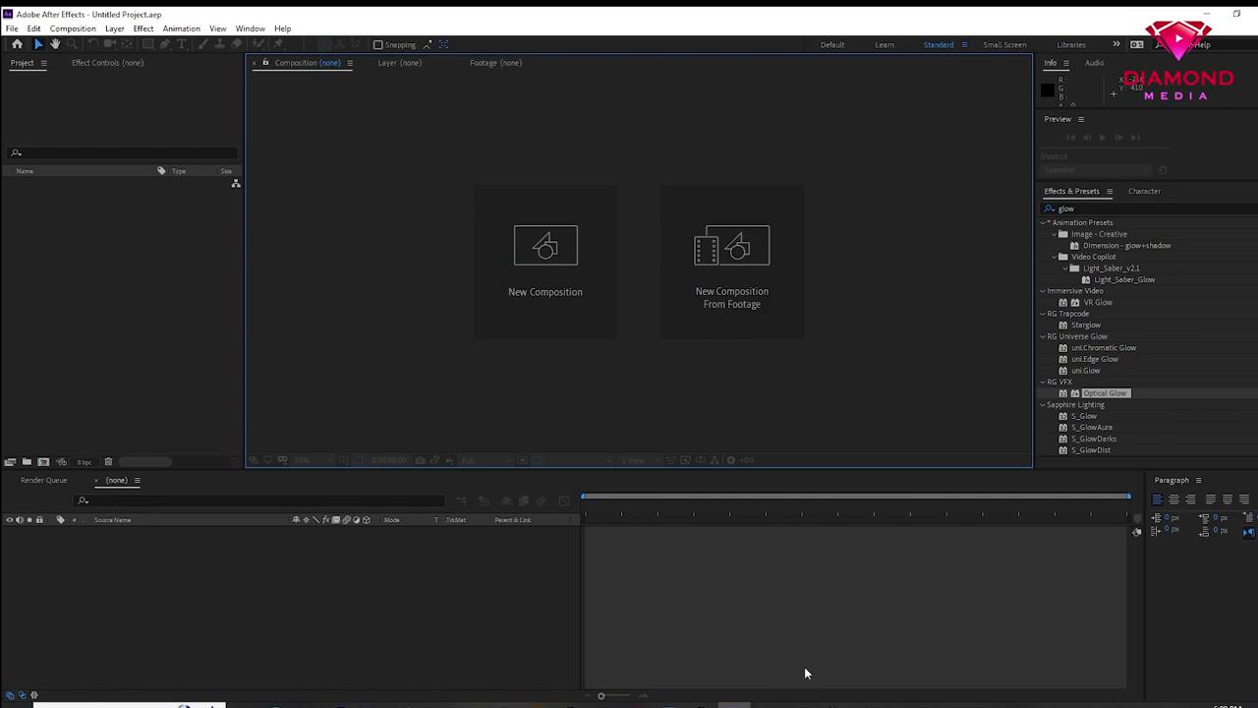
# Import 'Logo Bumper 4D and AE 02.aec' from the Logo Bumper Render folder into the project
pyautogui.doubleClick(75, 293)
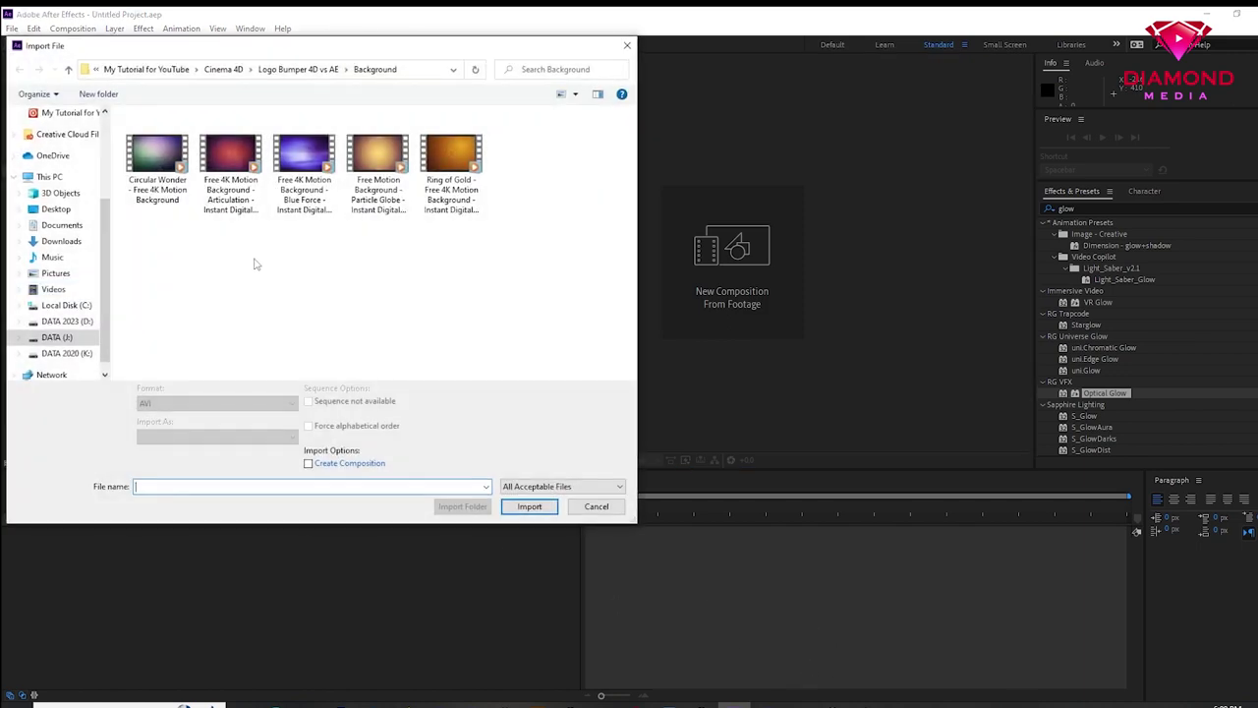
pyautogui.click(68, 69)
pyautogui.click(190, 177)
pyautogui.doubleClick(190, 177)
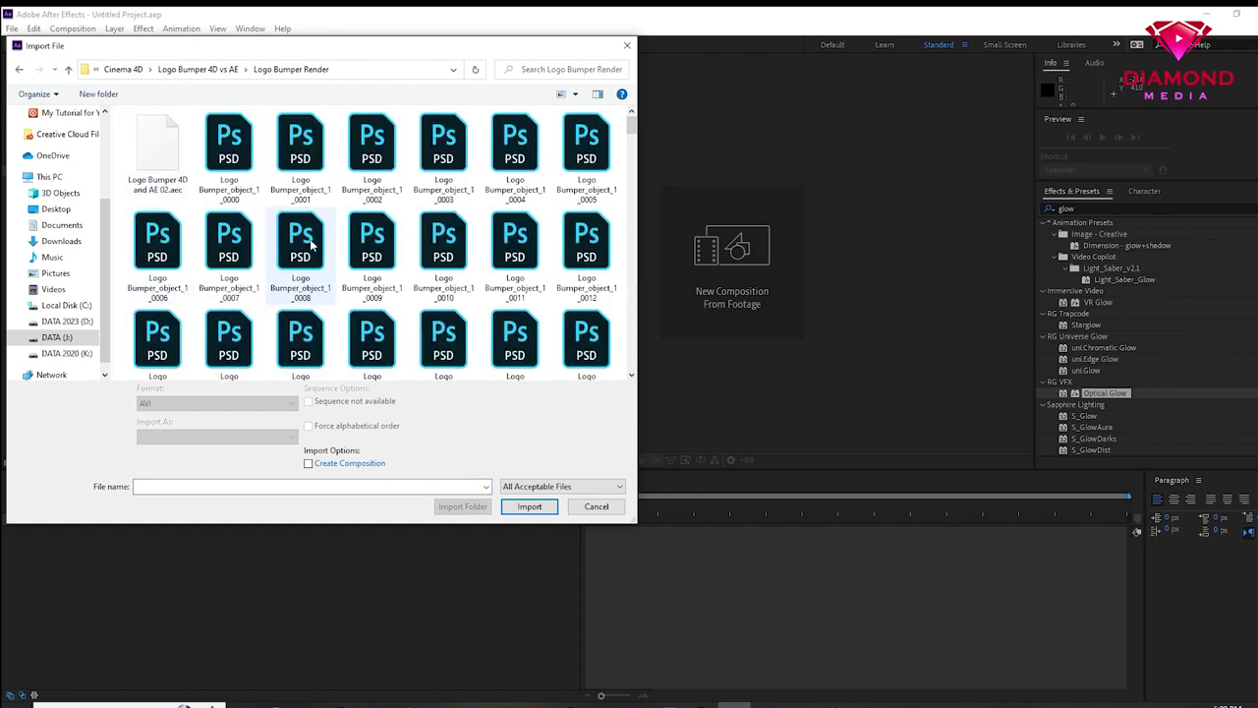
pyautogui.moveTo(371, 246)
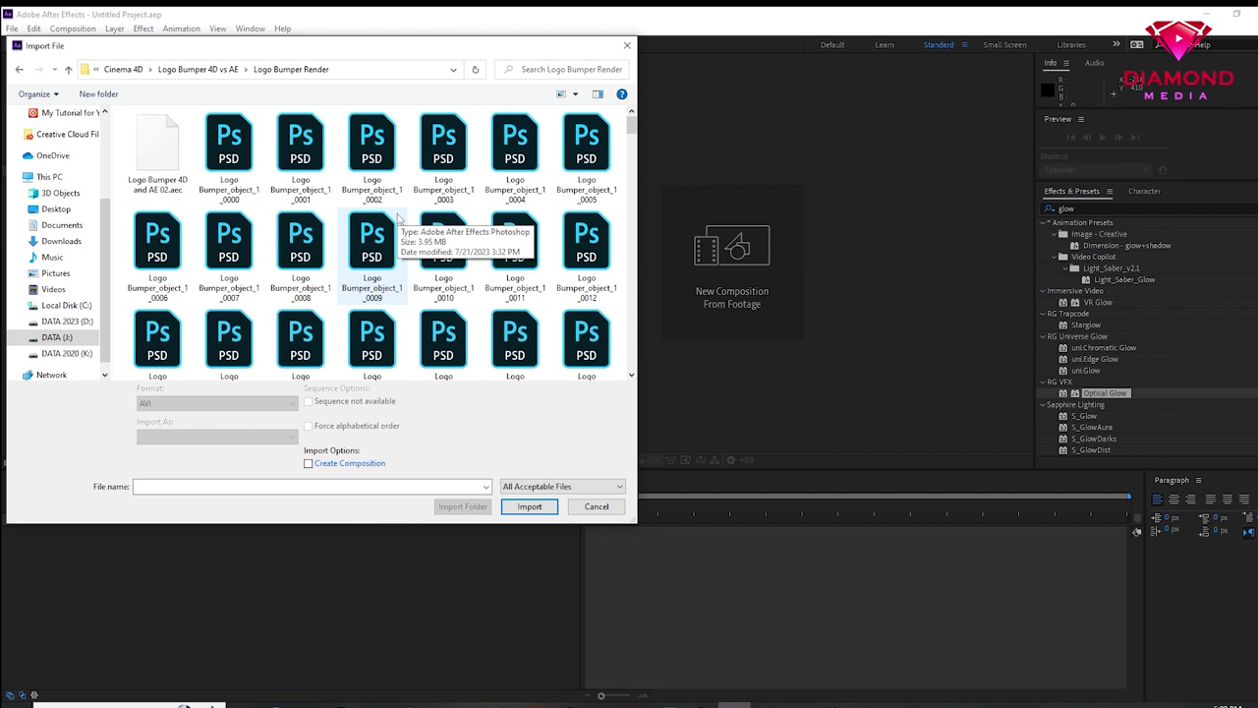
pyautogui.click(171, 163)
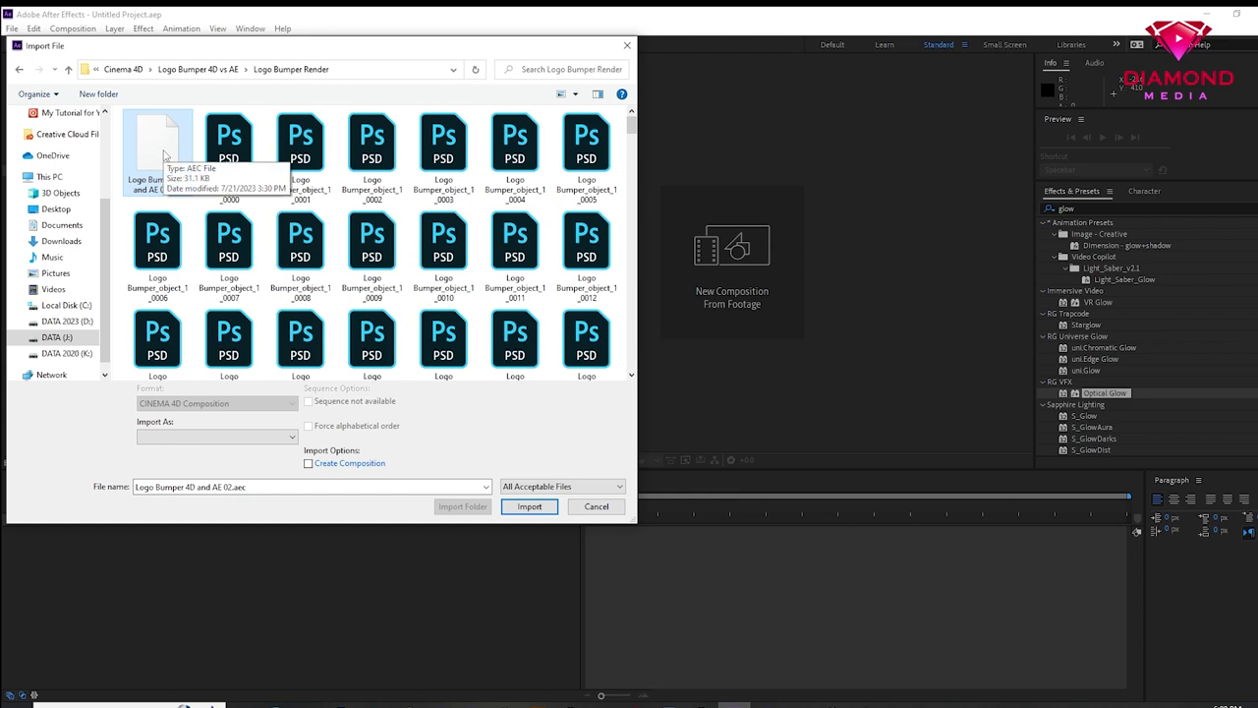
pyautogui.doubleClick(164, 151)
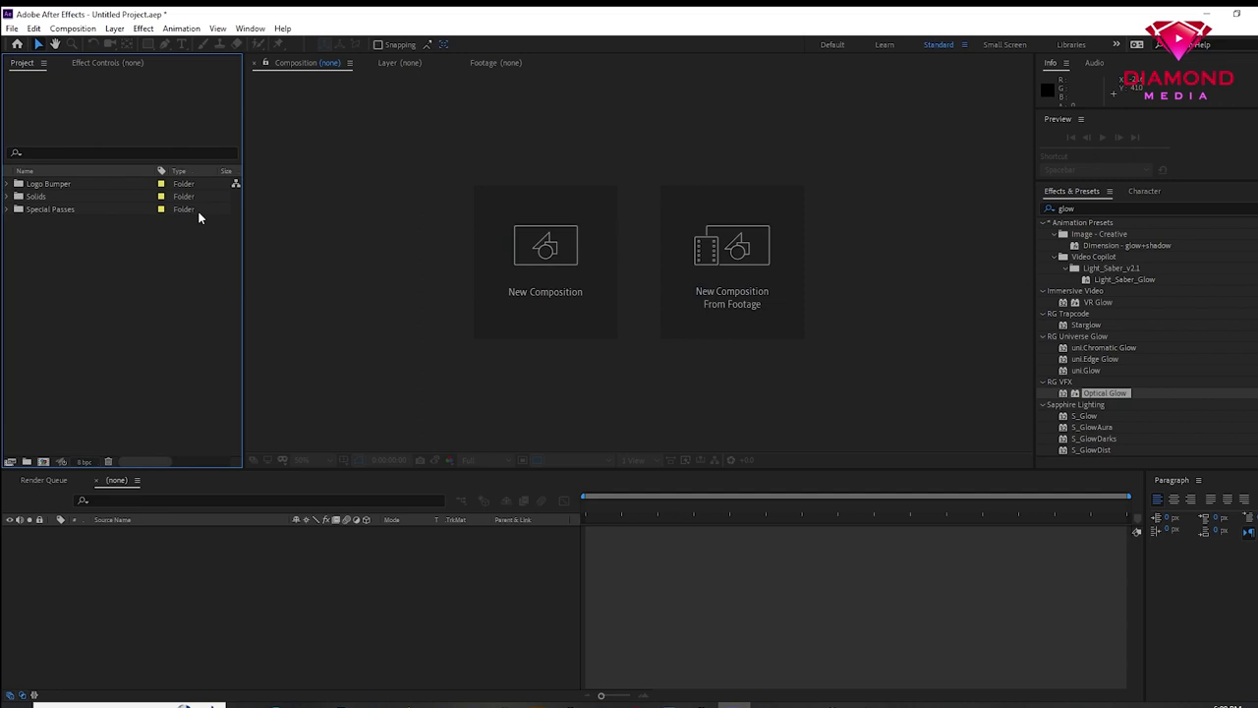
# Open the Logo Bumper composition and scrub its logo animation up to about four seconds
pyautogui.click(8, 186)
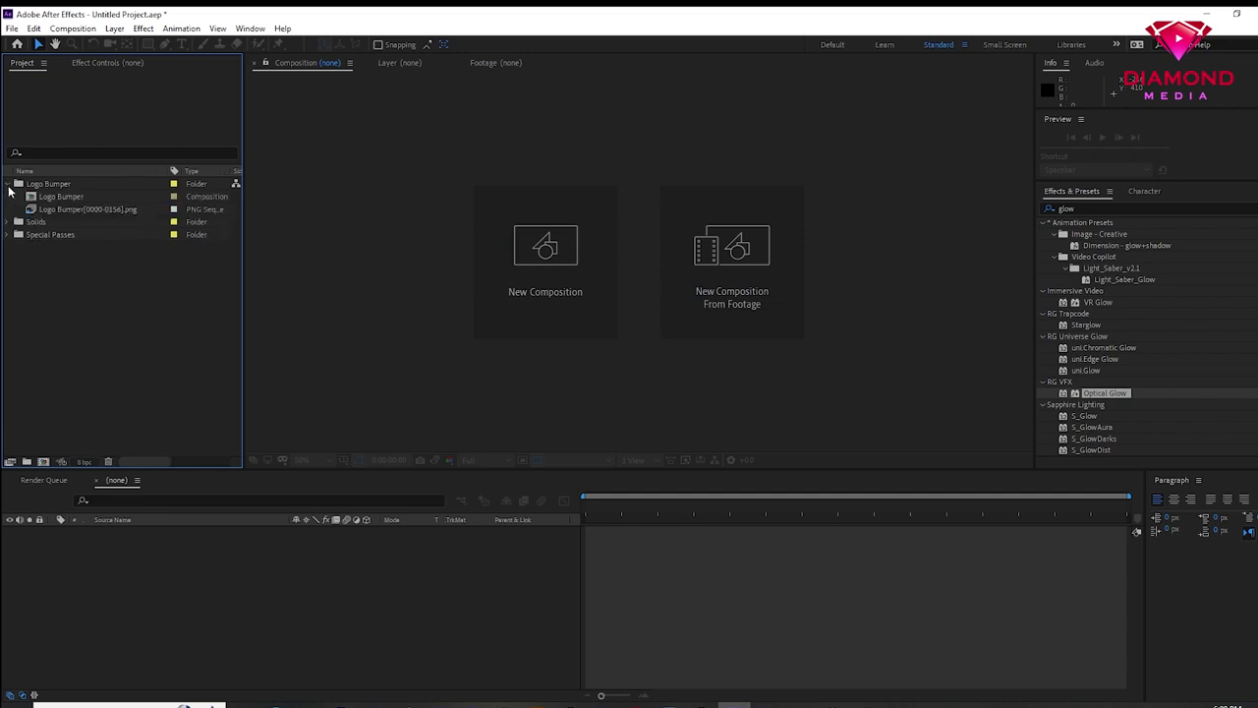
pyautogui.doubleClick(67, 200)
pyautogui.click(615, 506)
pyautogui.moveTo(616, 507); pyautogui.dragTo(850, 554)
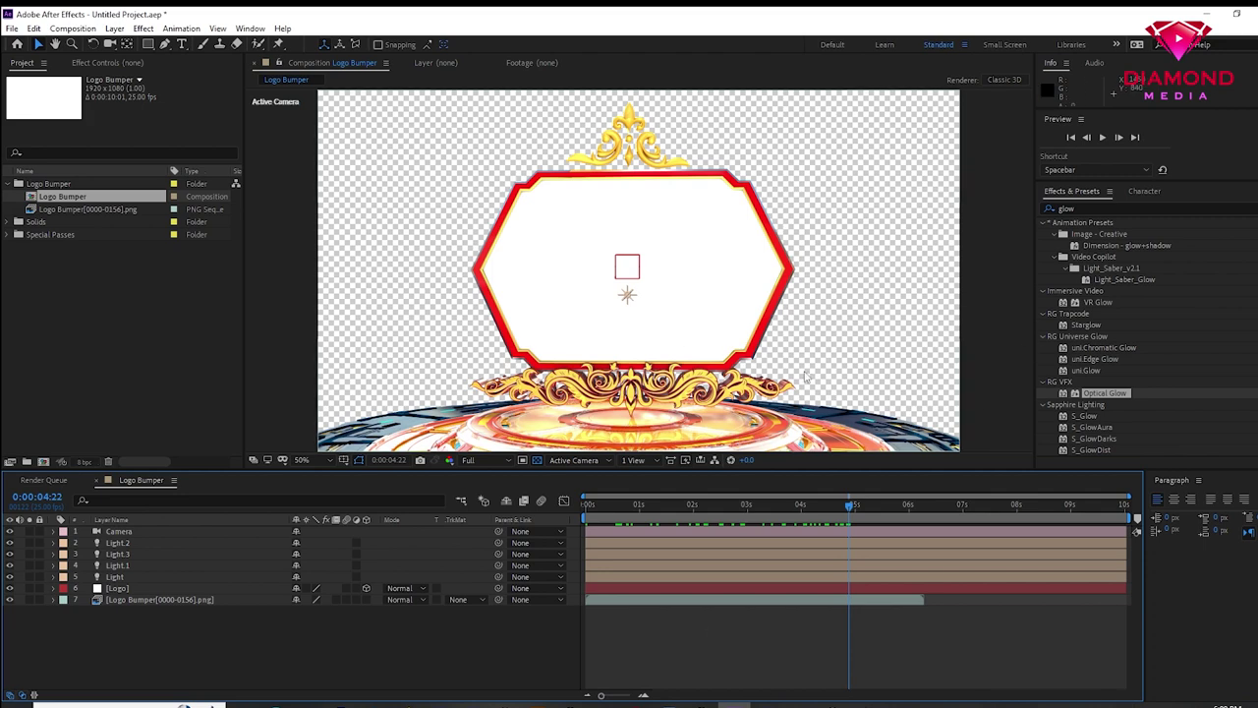
pyautogui.moveTo(607, 504); pyautogui.dragTo(863, 506)
pyautogui.click(136, 322)
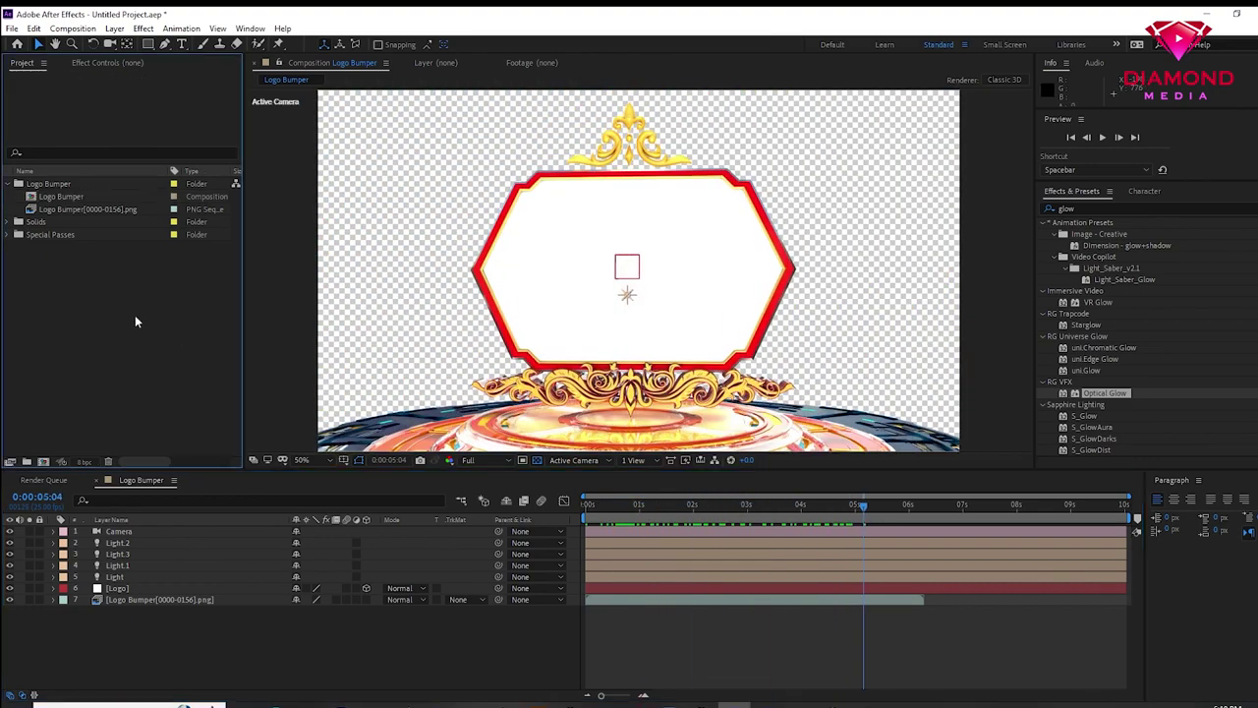
pyautogui.click(74, 29)
# Create a new 1920×1080 composition named 'Logo for Replace'
pyautogui.click(87, 43)
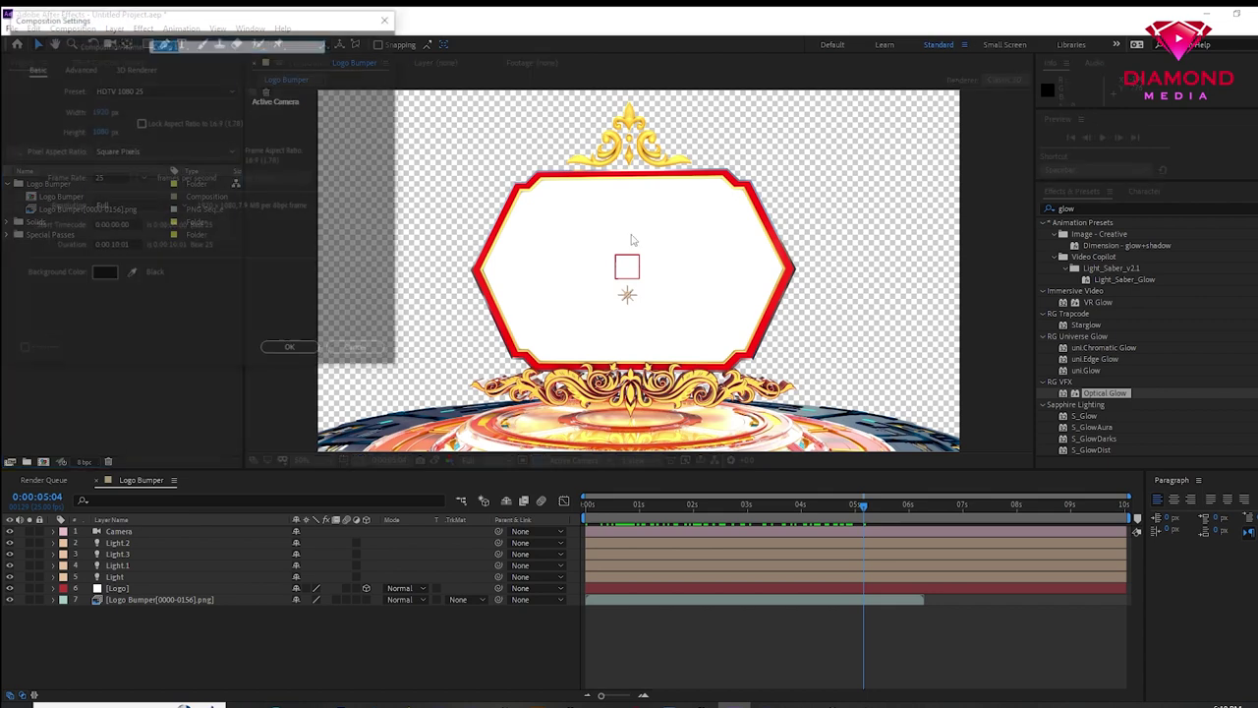
pyautogui.write('Logo Re')
pyautogui.write('Replace')
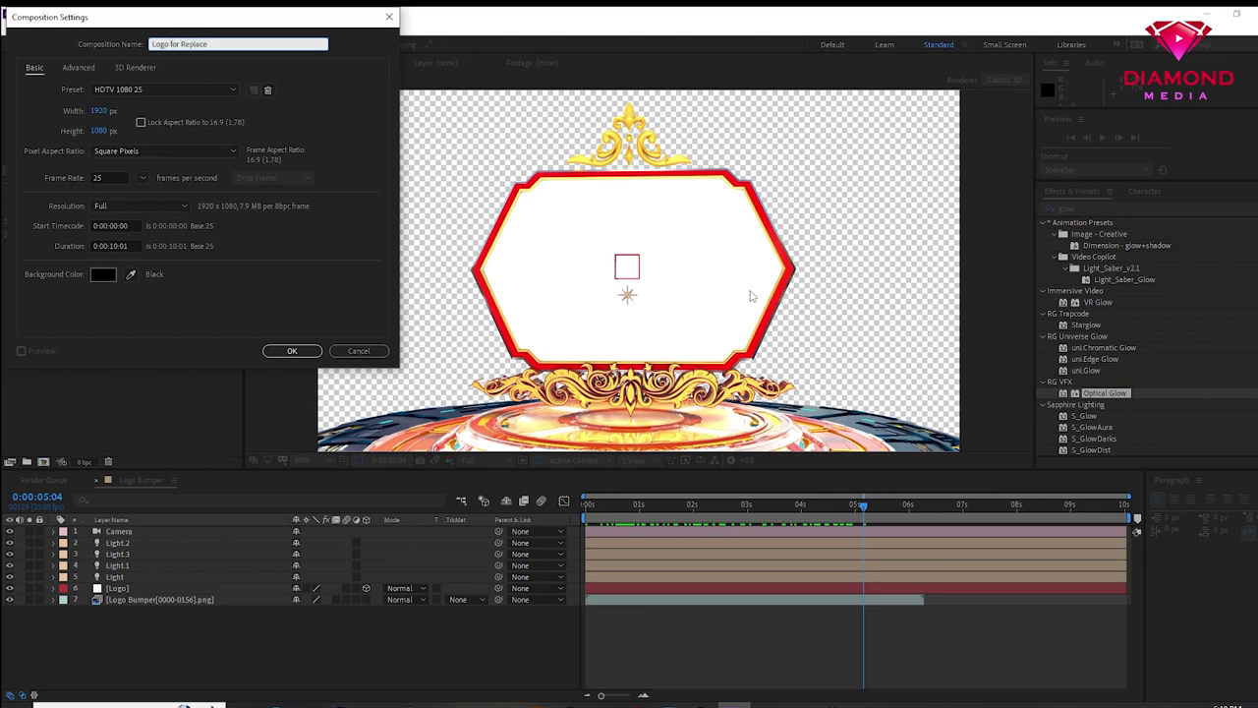
pyautogui.click(293, 351)
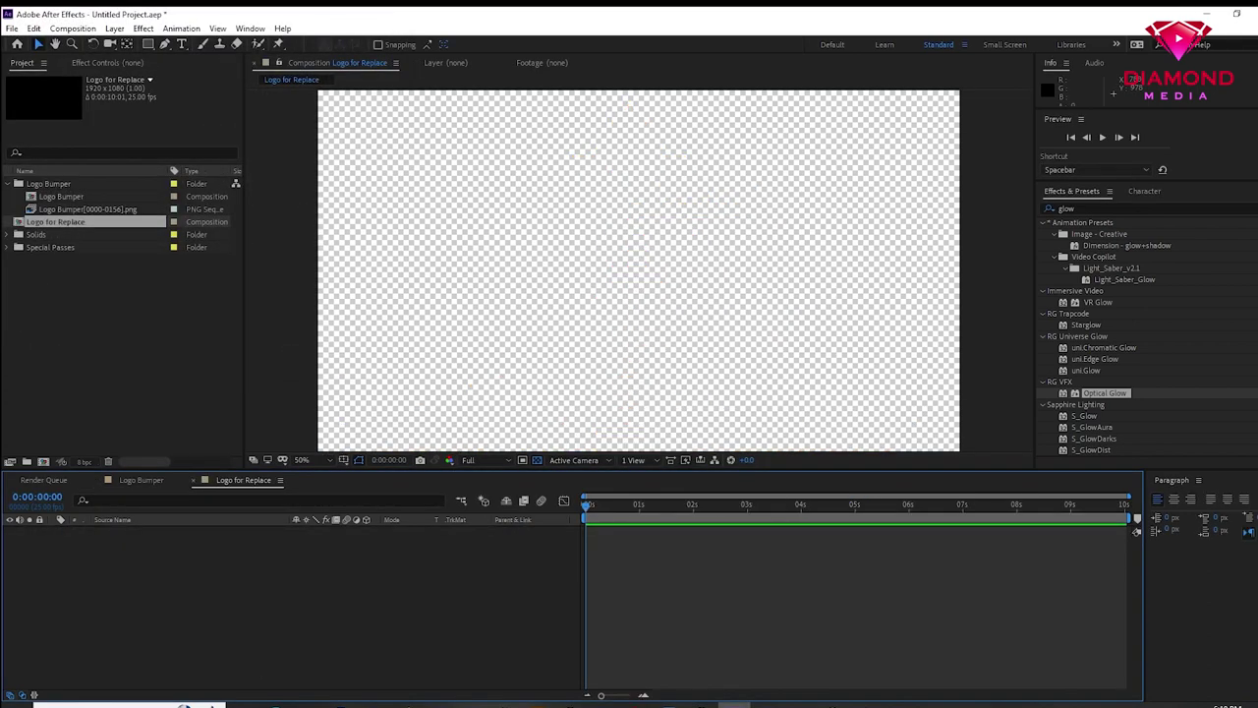
# Import Logo.jpg, place it in Logo for Replace, and return to the Logo Bumper comp
pyautogui.doubleClick(105, 327)
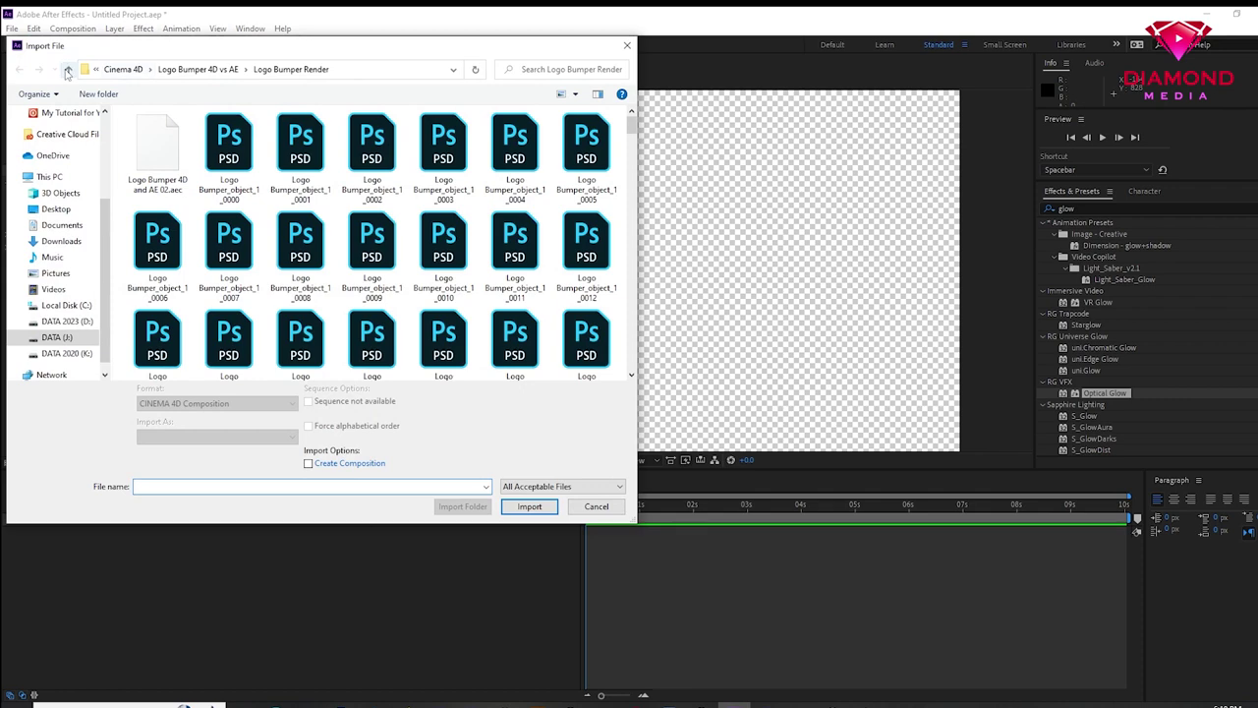
pyautogui.click(67, 70)
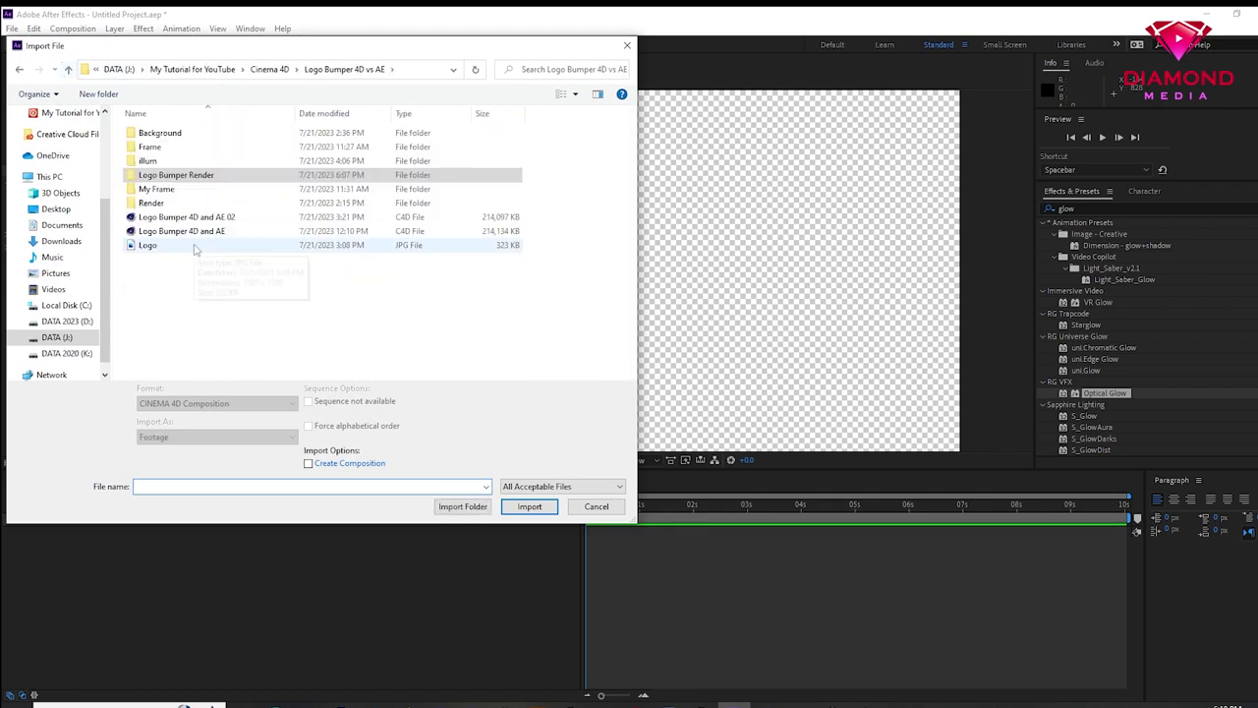
pyautogui.doubleClick(146, 246)
pyautogui.moveTo(65, 237); pyautogui.dragTo(278, 550)
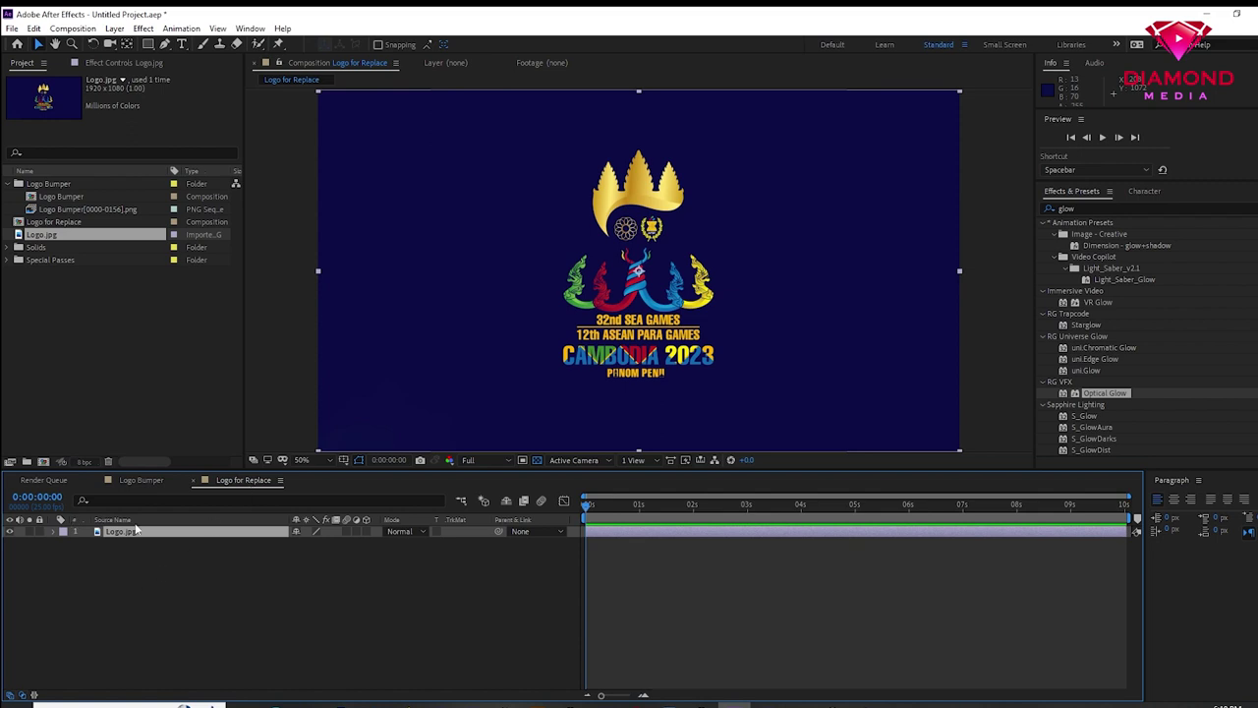
pyautogui.click(138, 482)
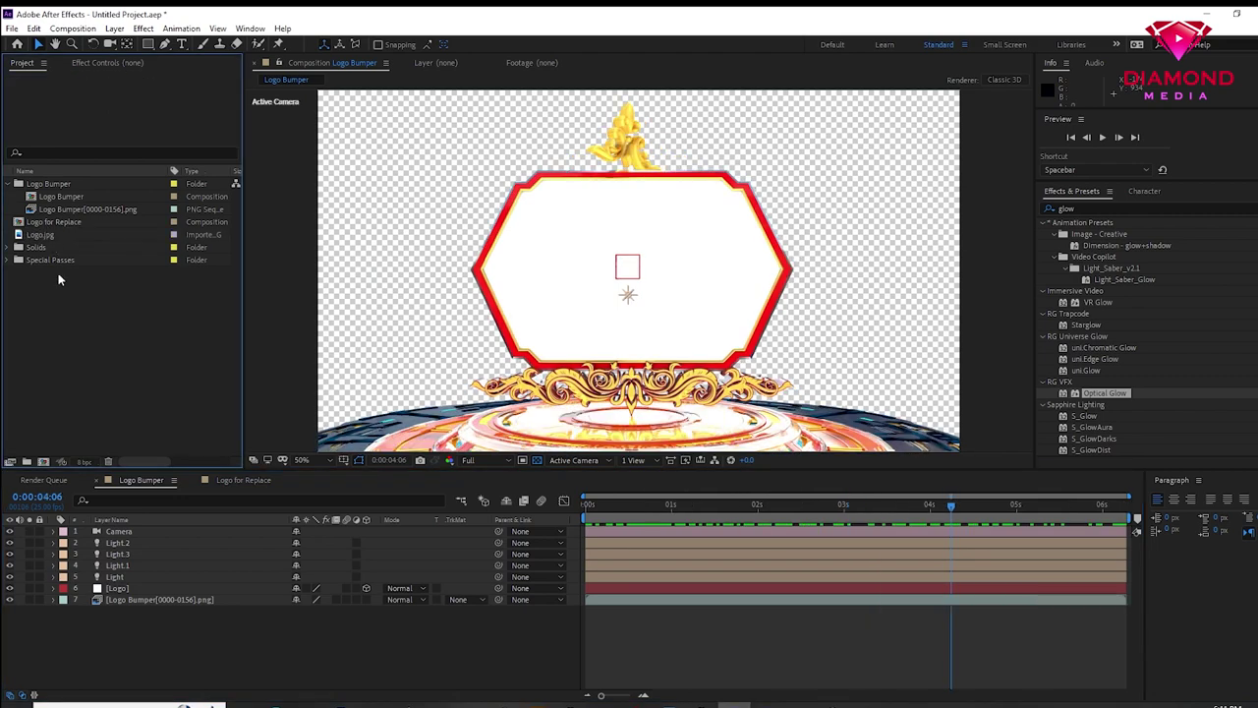
pyautogui.click(89, 333)
# Replace the [Logo] placeholder layer with the Logo for Replace comp using Alt-drag
pyautogui.click(117, 589)
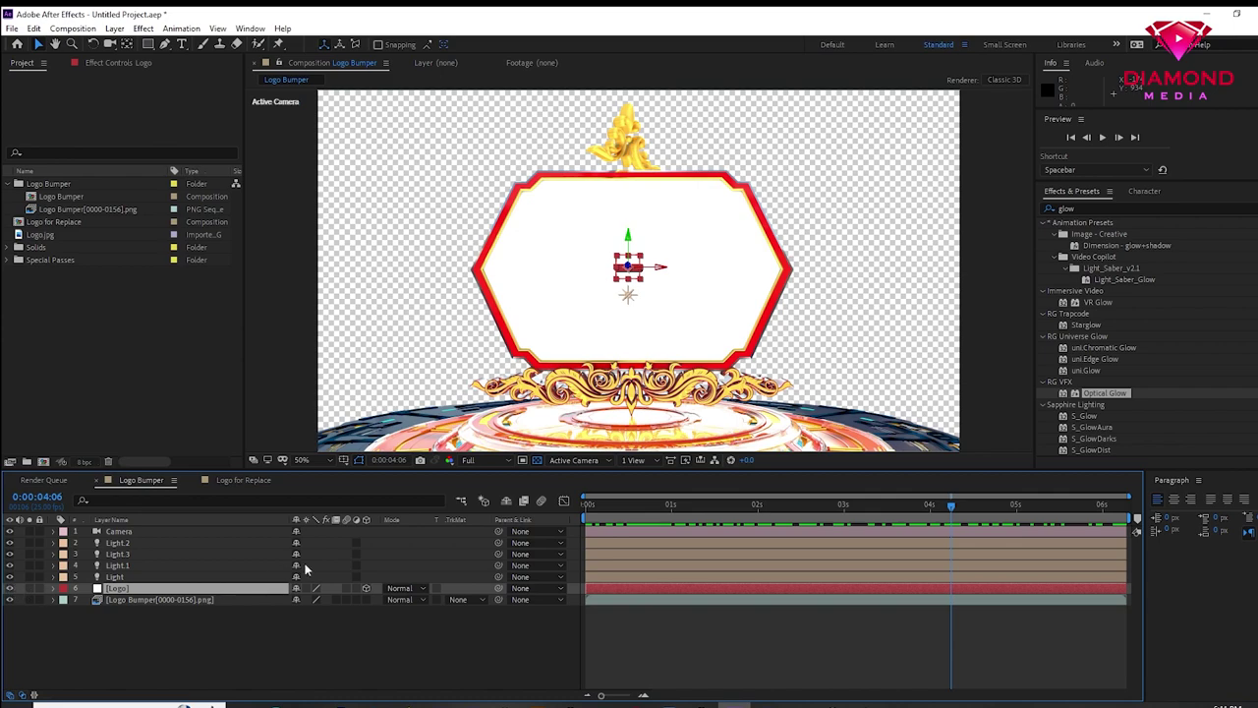
pyautogui.moveTo(612, 521); pyautogui.dragTo(999, 544)
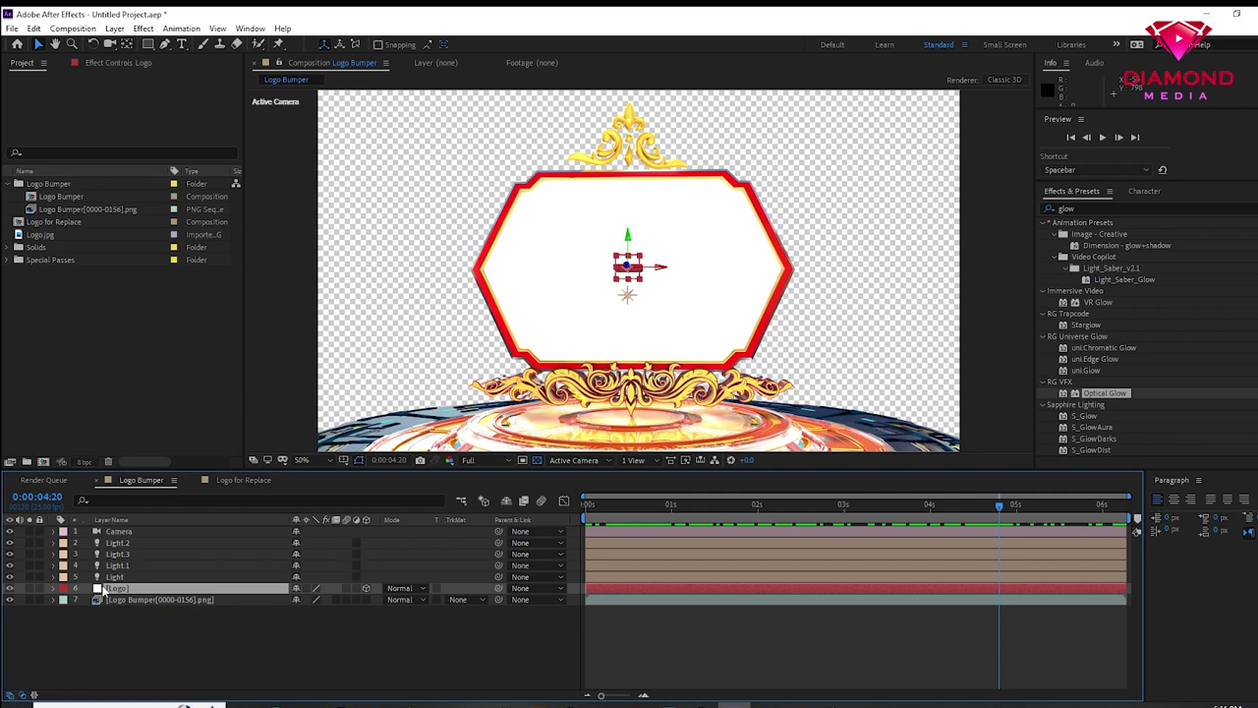
pyautogui.moveTo(52, 225); pyautogui.dragTo(130, 594)
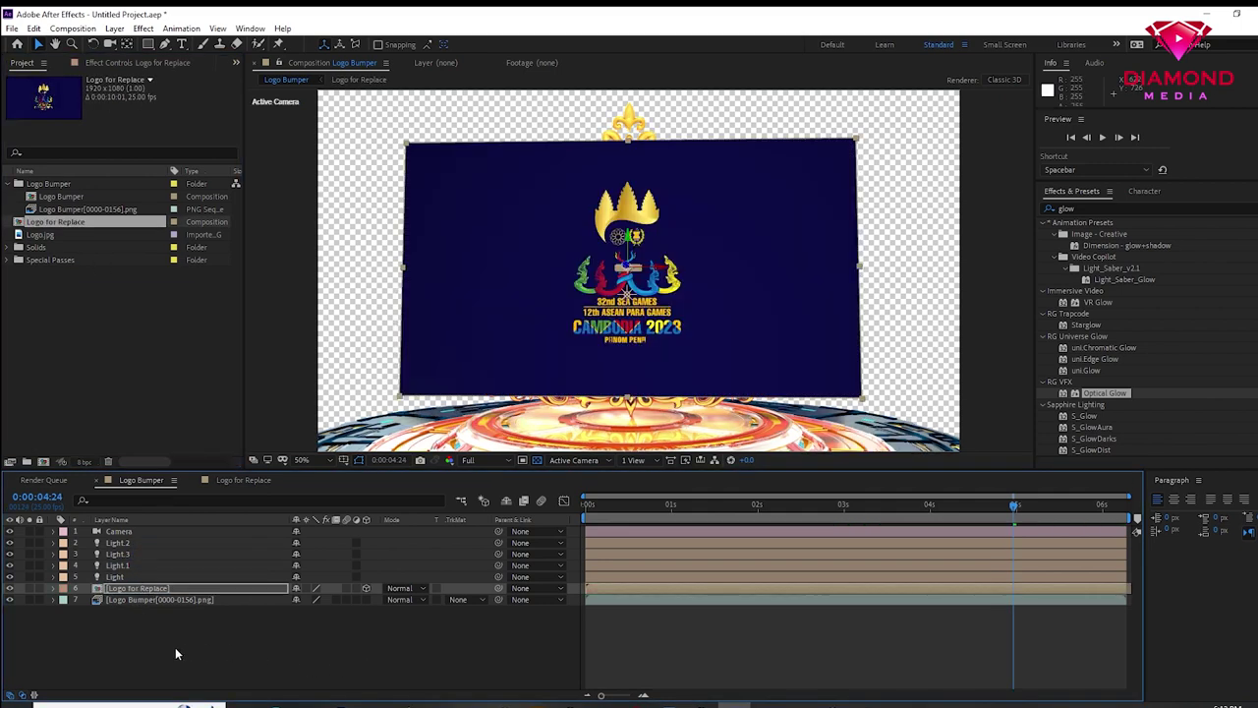
# Scale the Logo for Replace layer down to 74%, then preview the animation to about 4 seconds
pyautogui.click(54, 588)
pyautogui.scroll(-1, 55, 580)
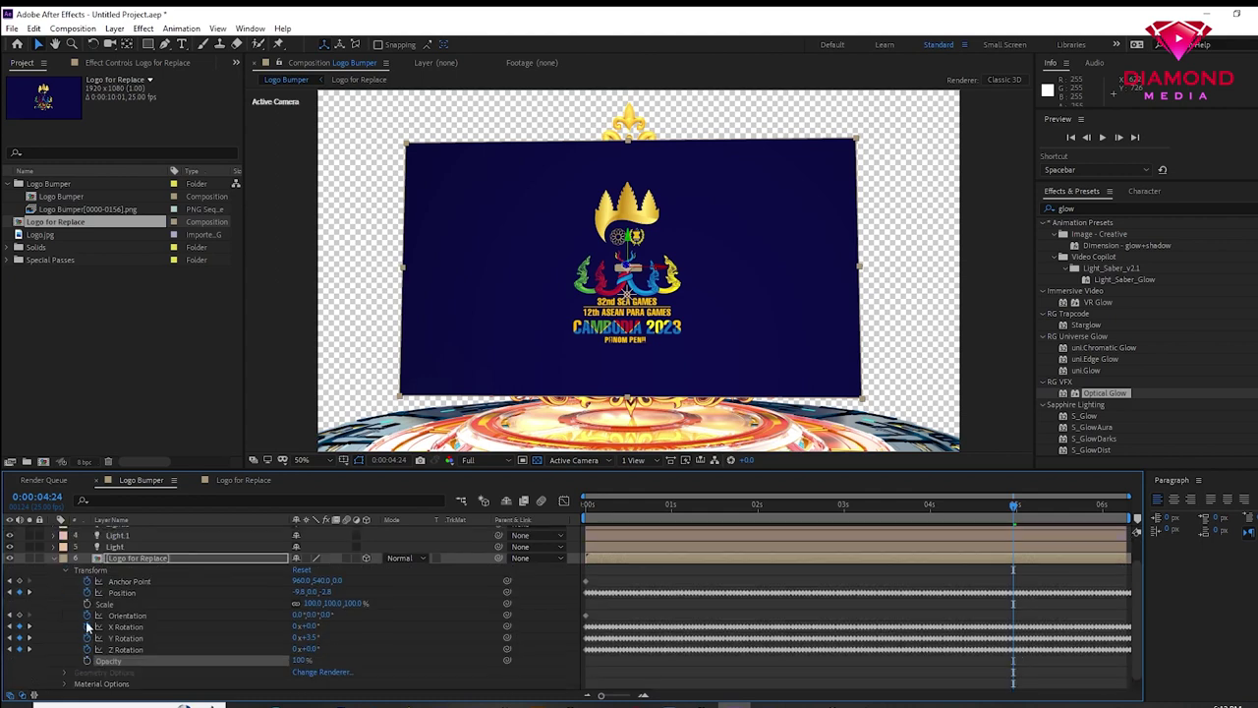
pyautogui.click(54, 558)
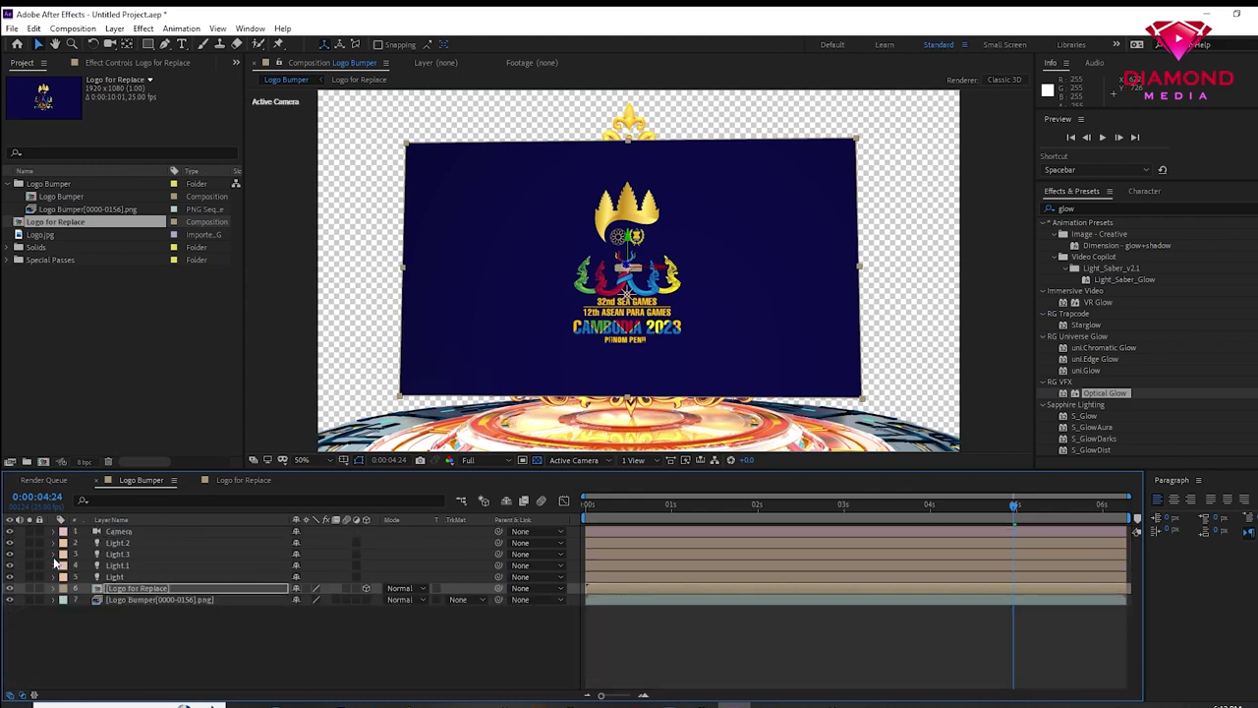
pyautogui.press('s')
pyautogui.moveTo(313, 603); pyautogui.dragTo(293, 599)
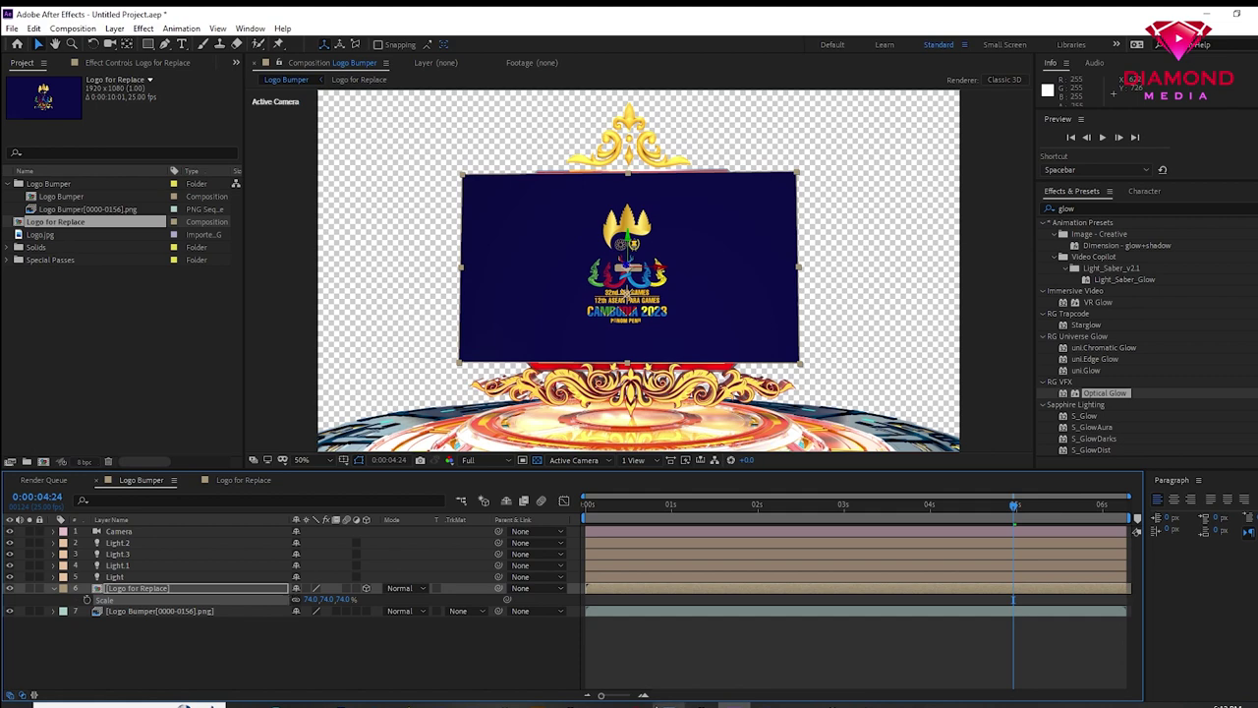
pyautogui.click(820, 508)
pyautogui.press('space')
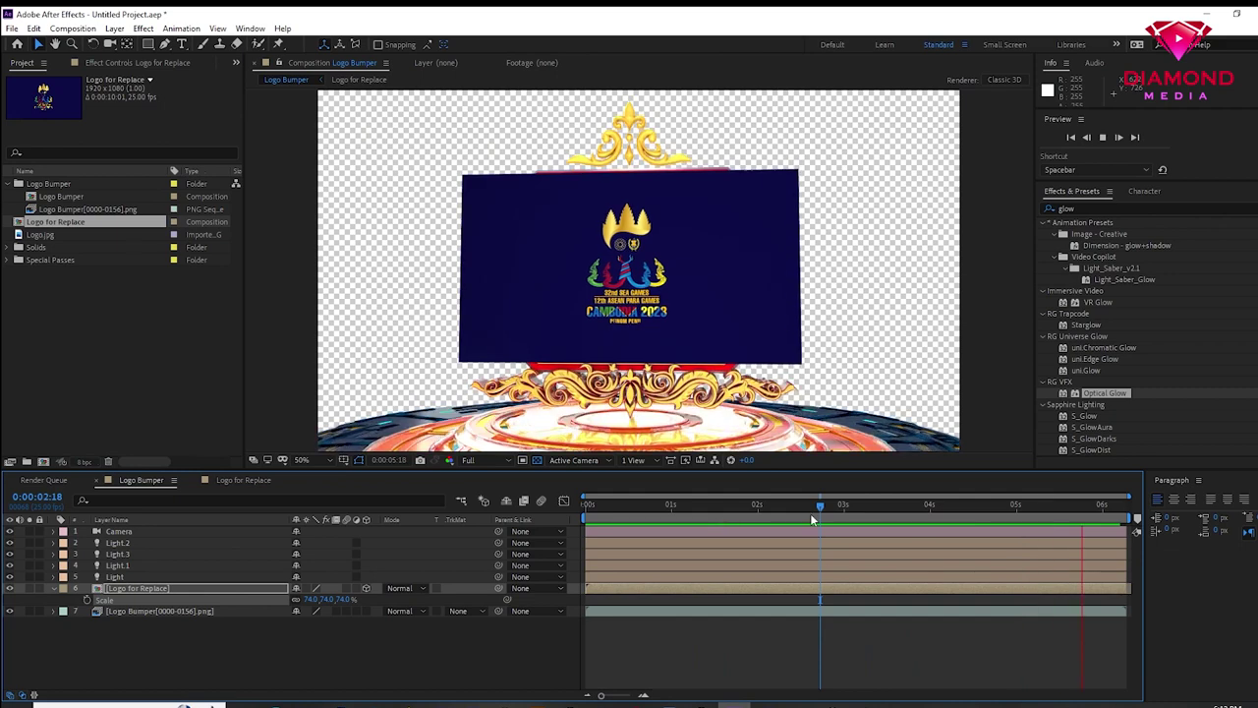
pyautogui.click(813, 510)
pyautogui.moveTo(813, 512); pyautogui.dragTo(996, 514)
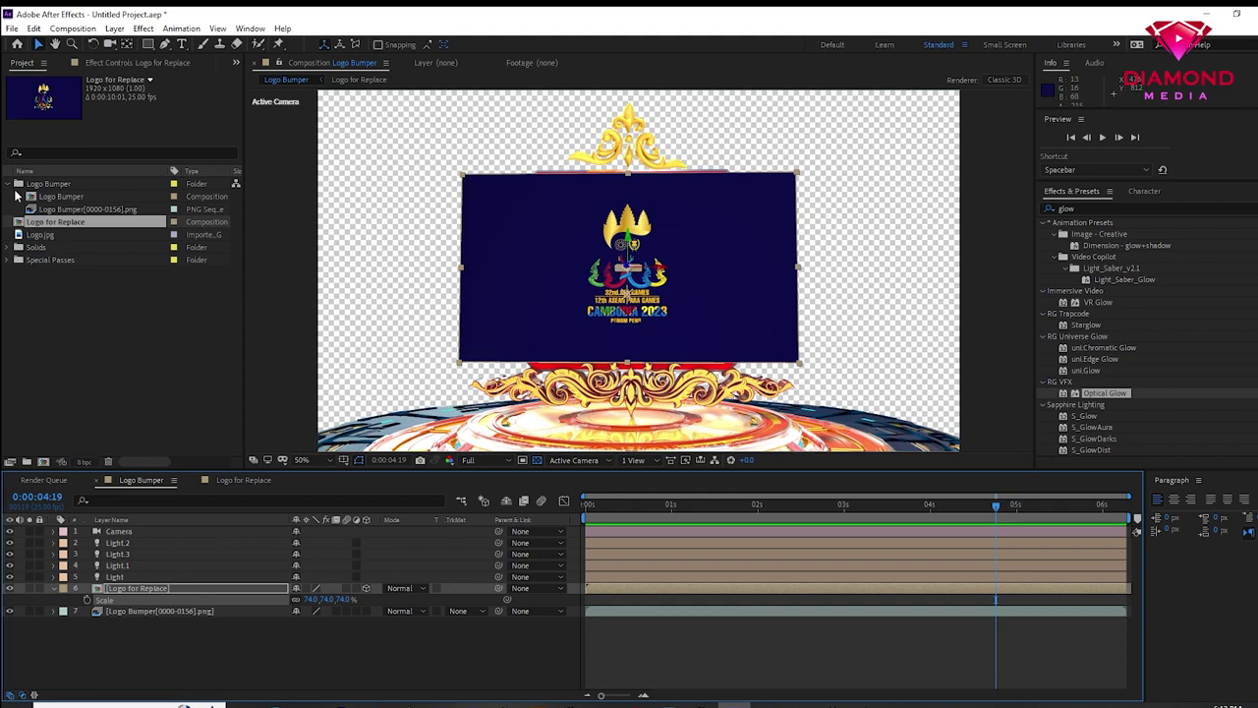
# Place the Logo Bumper_object_1 PSD pass from Special Passes above the Logo for Replace layer
pyautogui.click(12, 263)
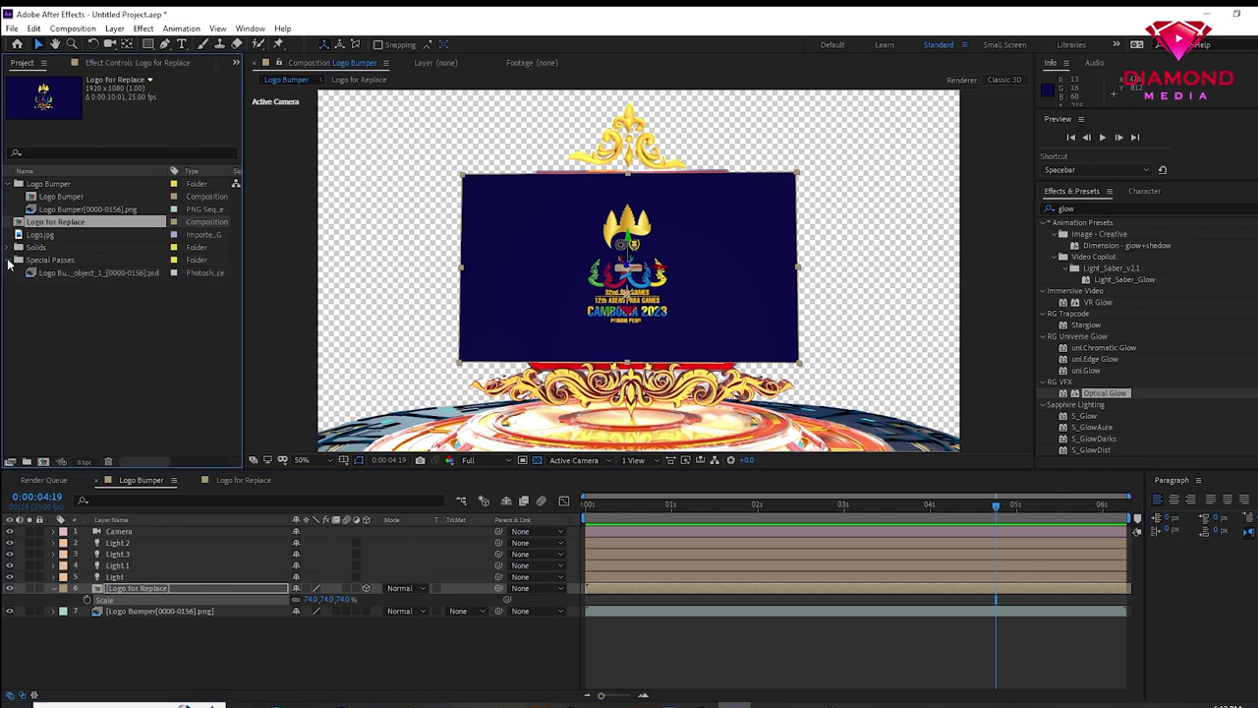
pyautogui.click(59, 276)
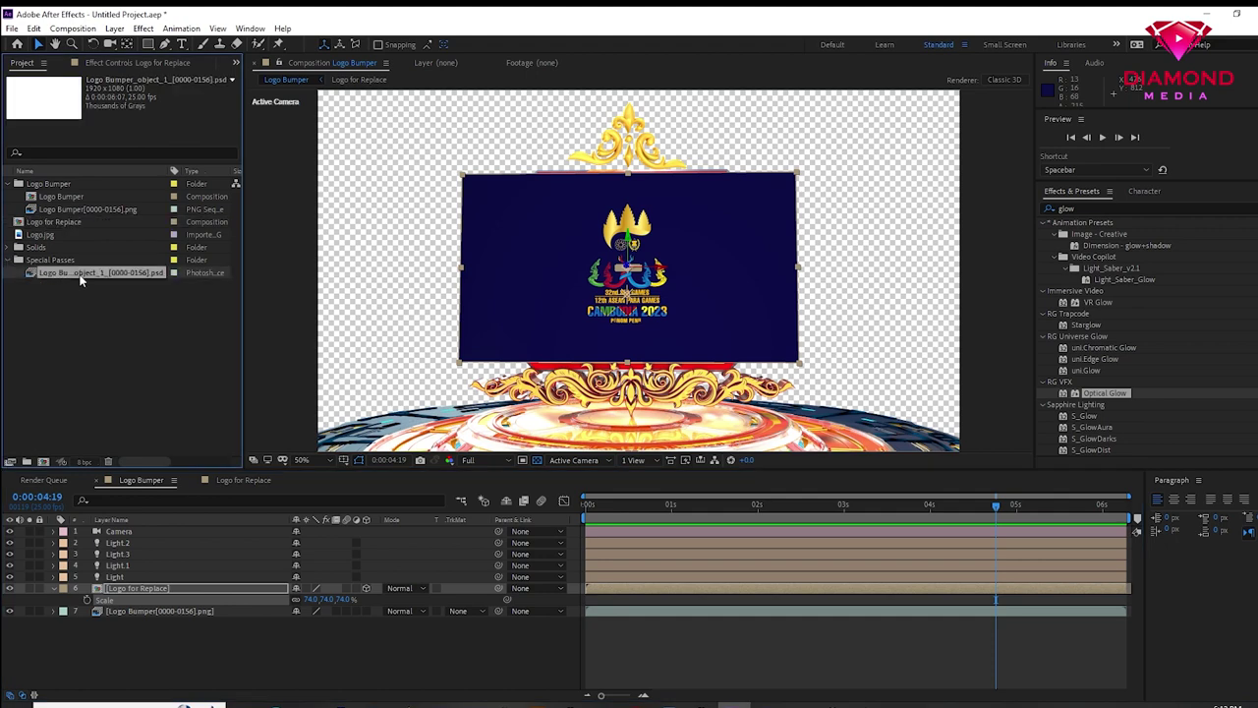
pyautogui.moveTo(73, 277); pyautogui.dragTo(123, 589)
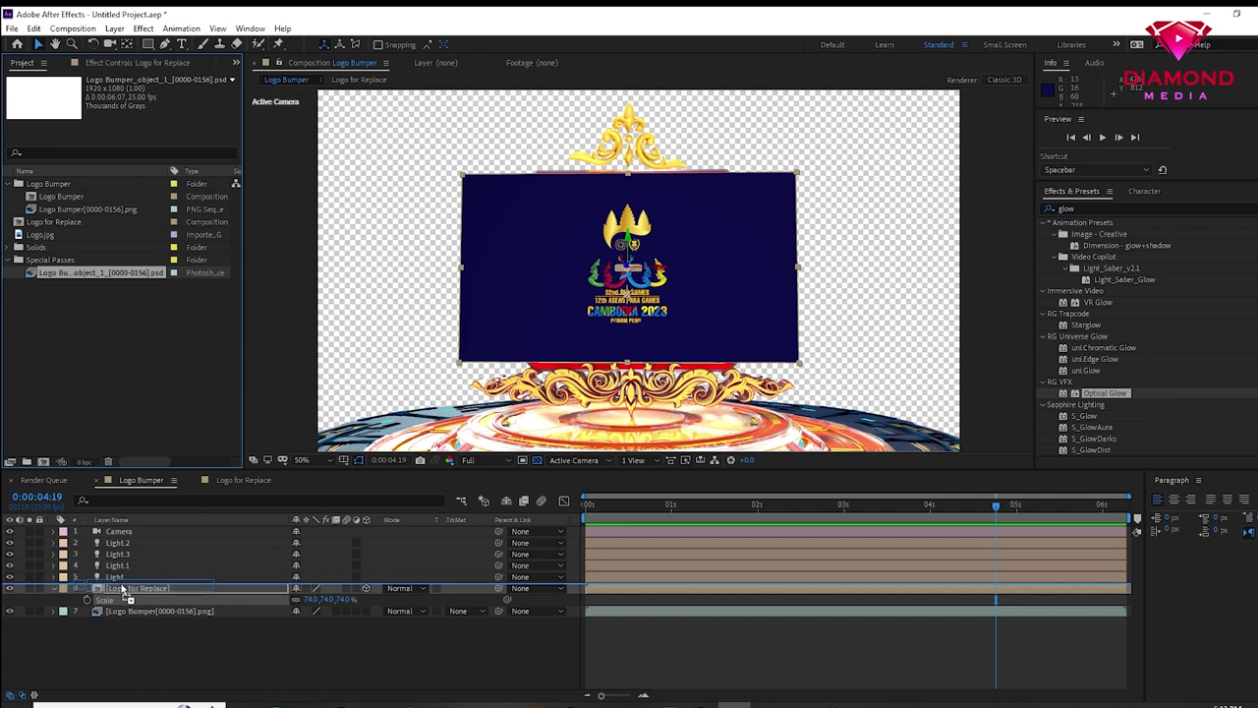
pyautogui.moveTo(121, 587); pyautogui.dragTo(122, 587)
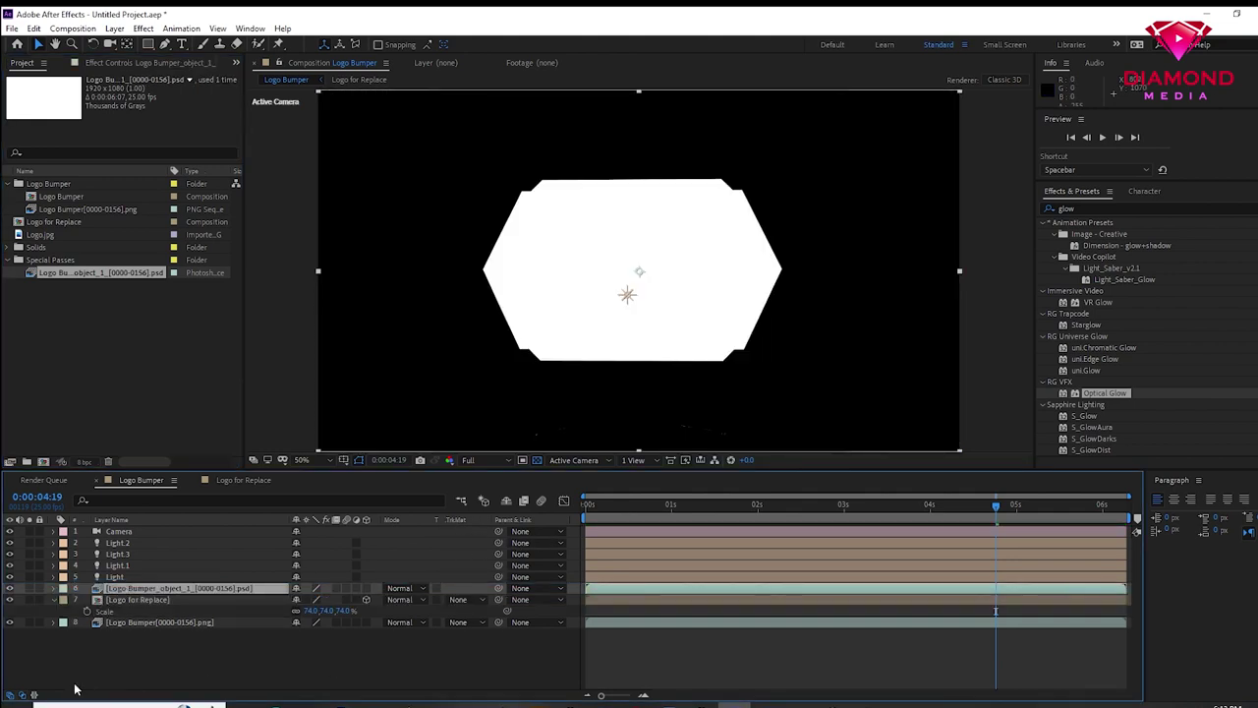
# Set Logo for Replace's track matte to Luma Matte from the Logo Bumper_object_1 pass, then scrub to check
pyautogui.click(24, 696)
pyautogui.click(24, 696)
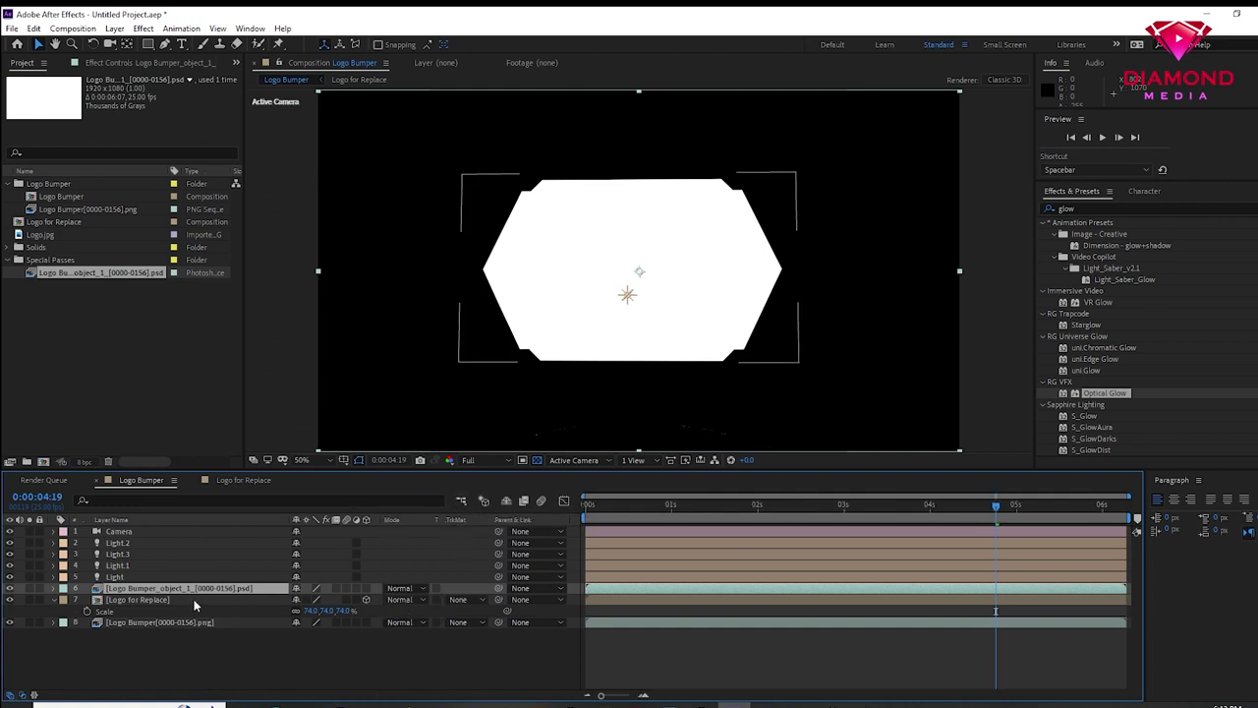
pyautogui.click(128, 599)
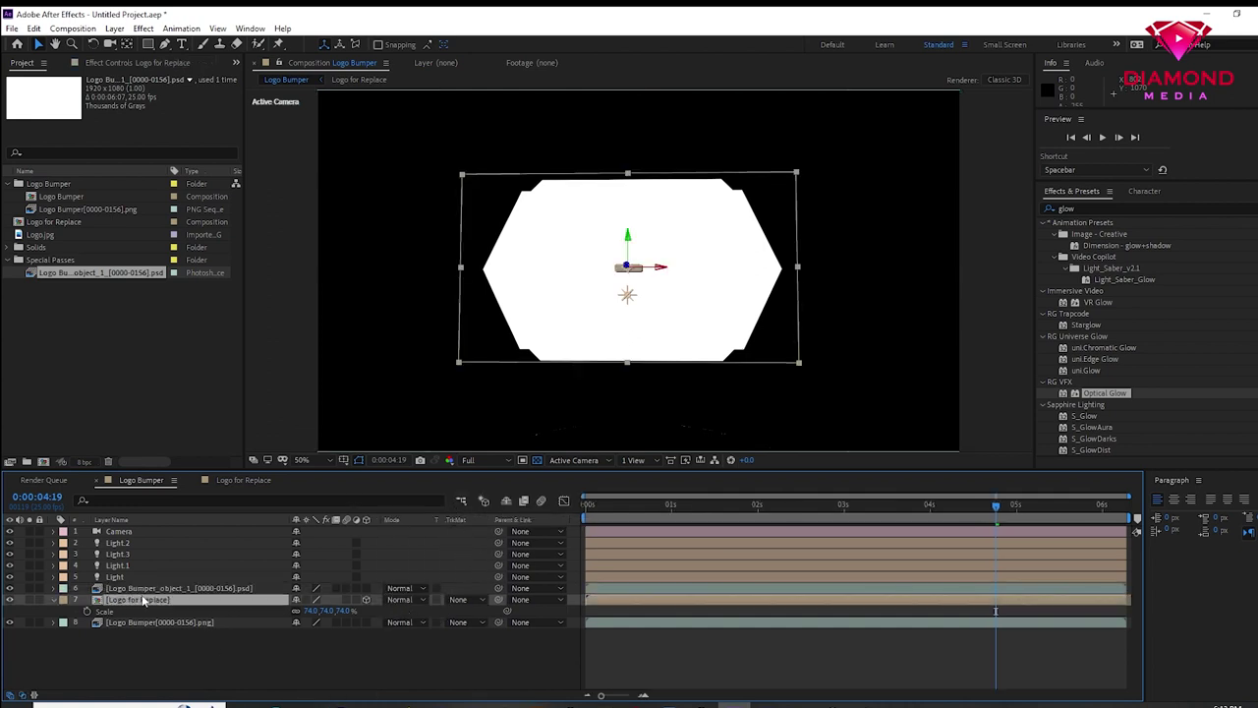
pyautogui.click(481, 600)
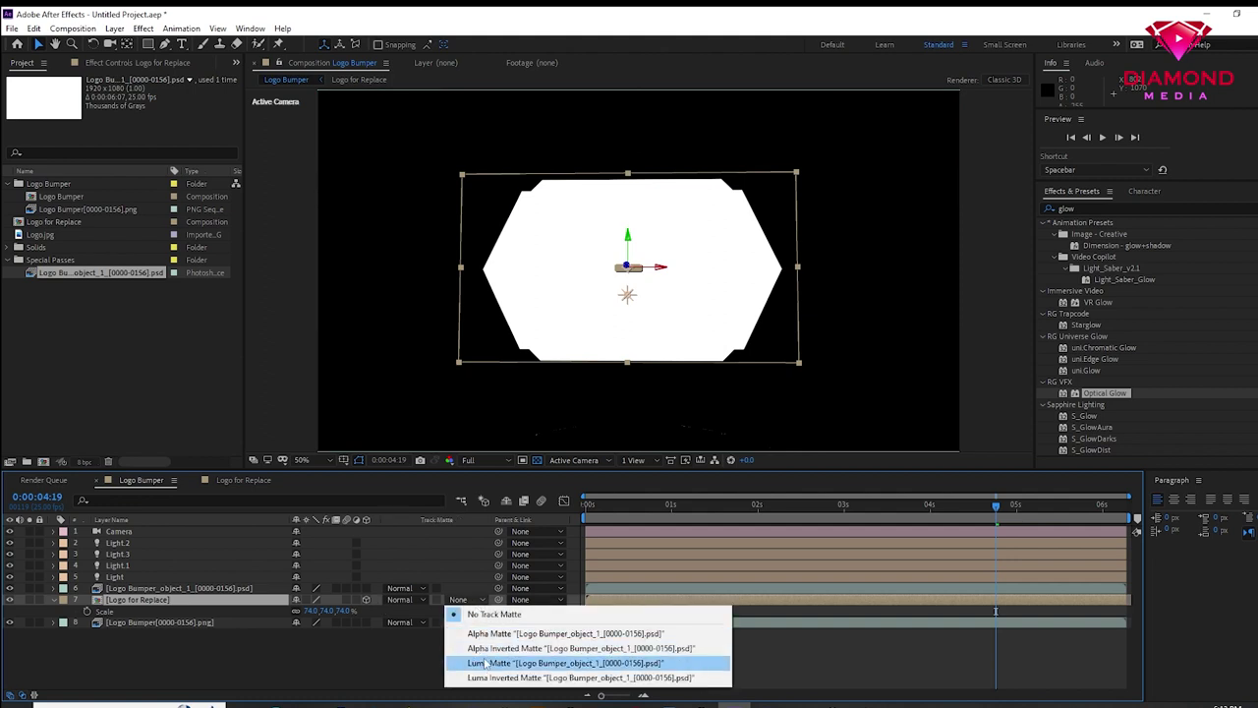
pyautogui.click(169, 332)
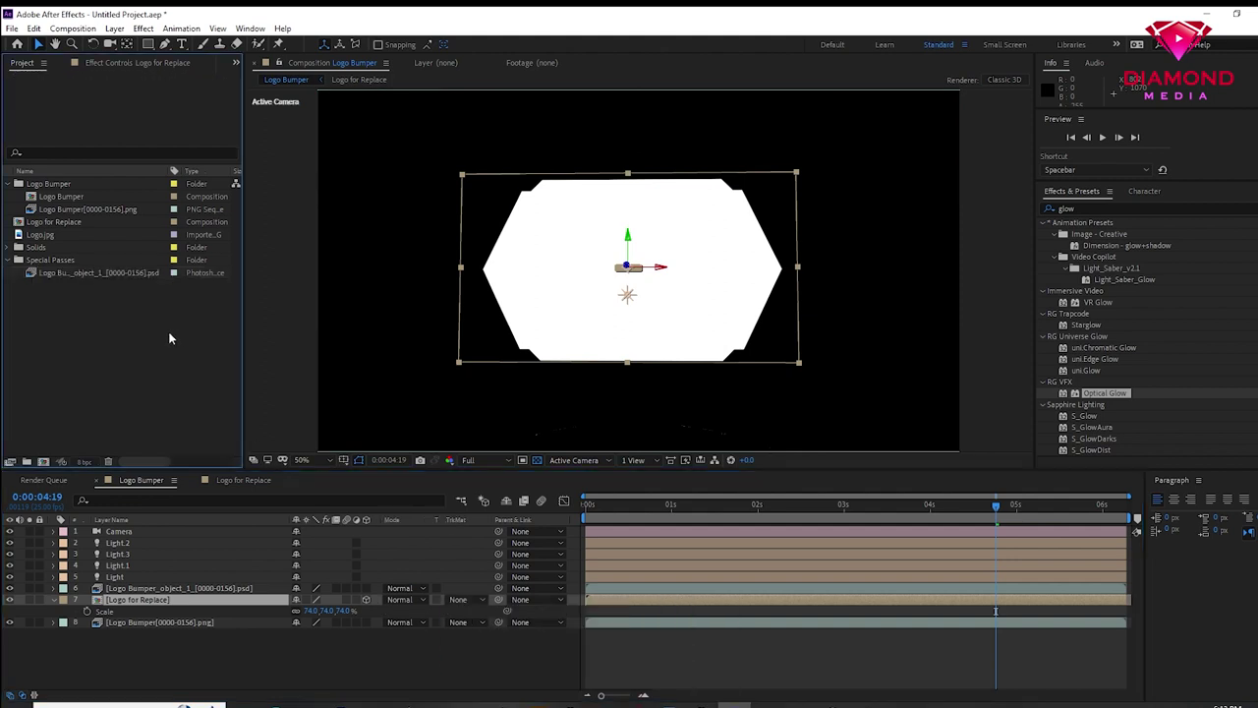
pyautogui.click(482, 600)
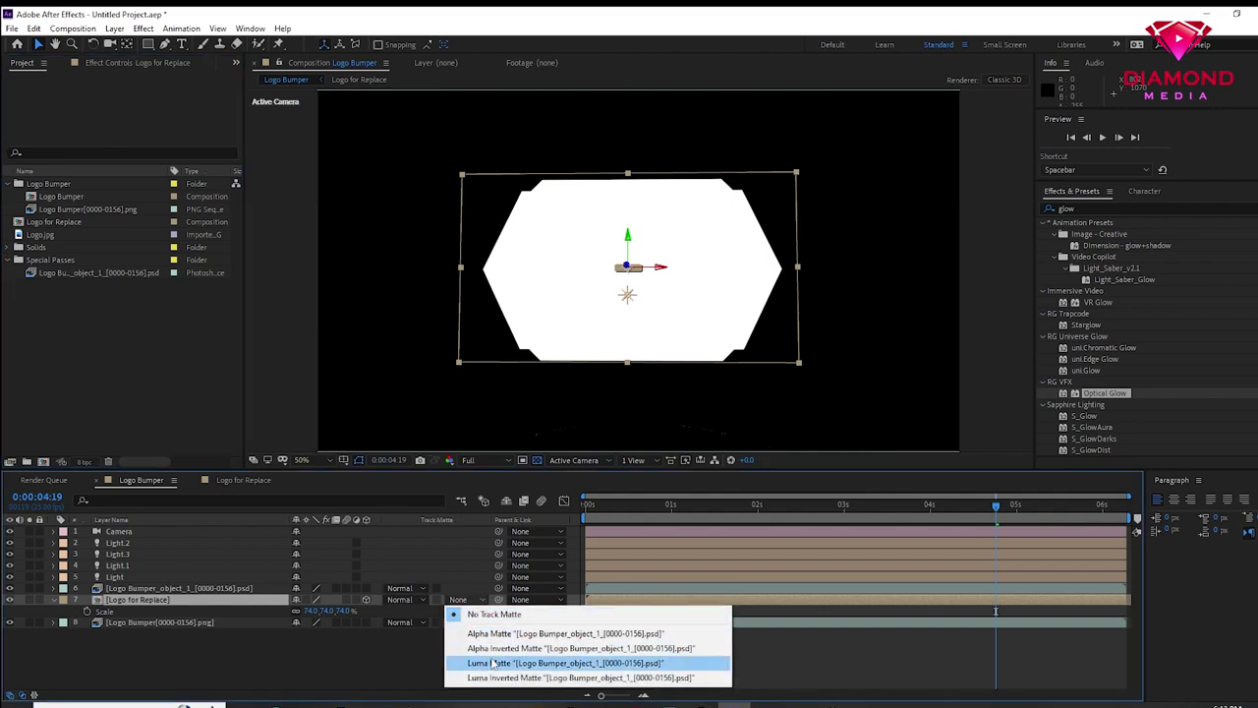
pyautogui.click(495, 663)
pyautogui.click(629, 509)
pyautogui.moveTo(630, 516); pyautogui.dragTo(1021, 536)
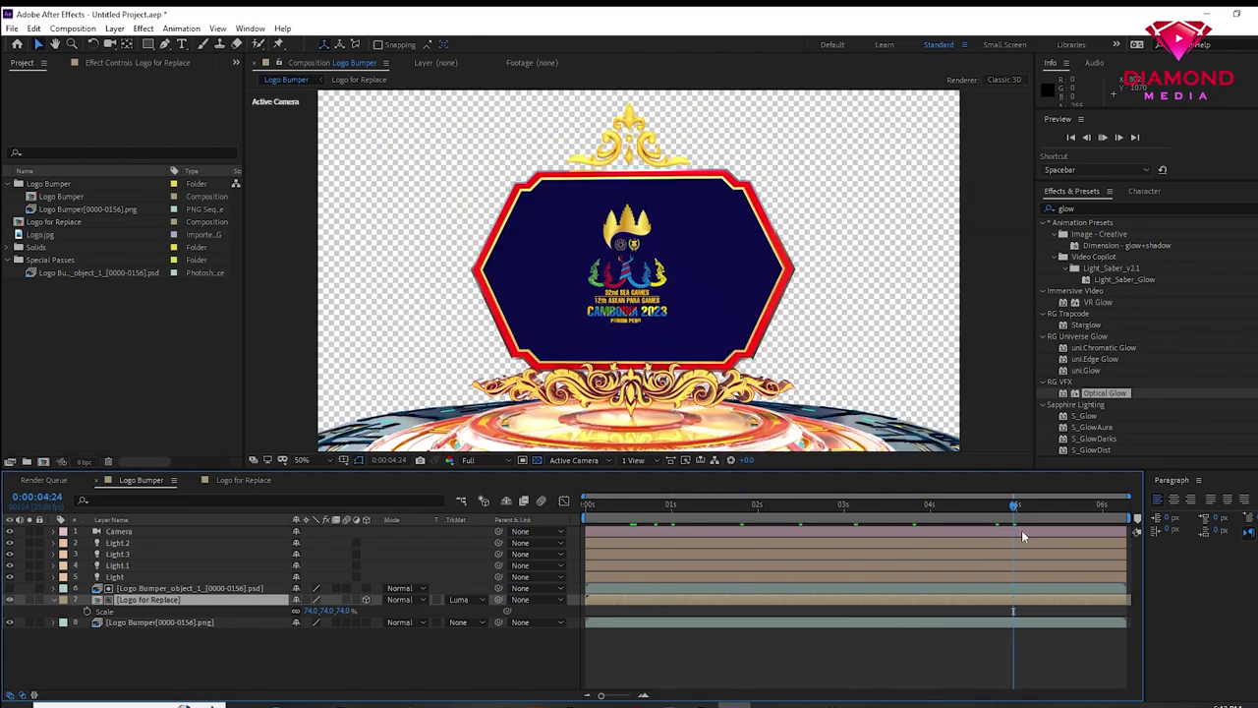
pyautogui.press('space')
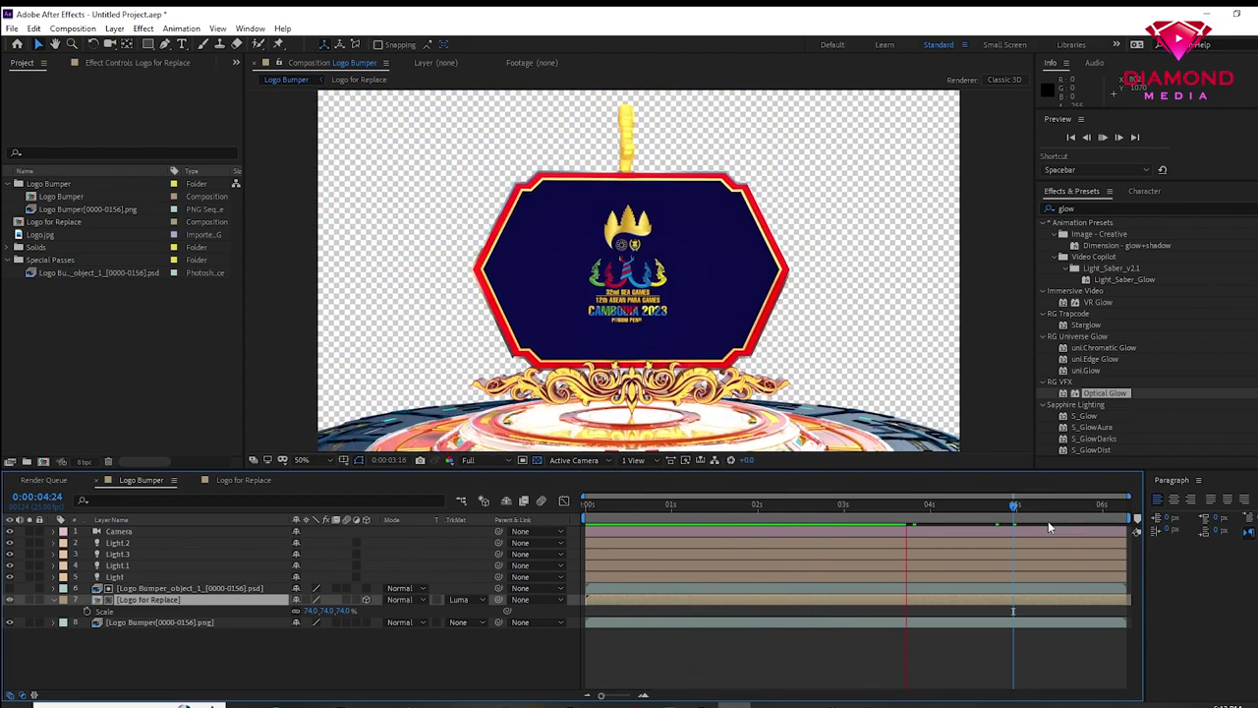
pyautogui.click(973, 510)
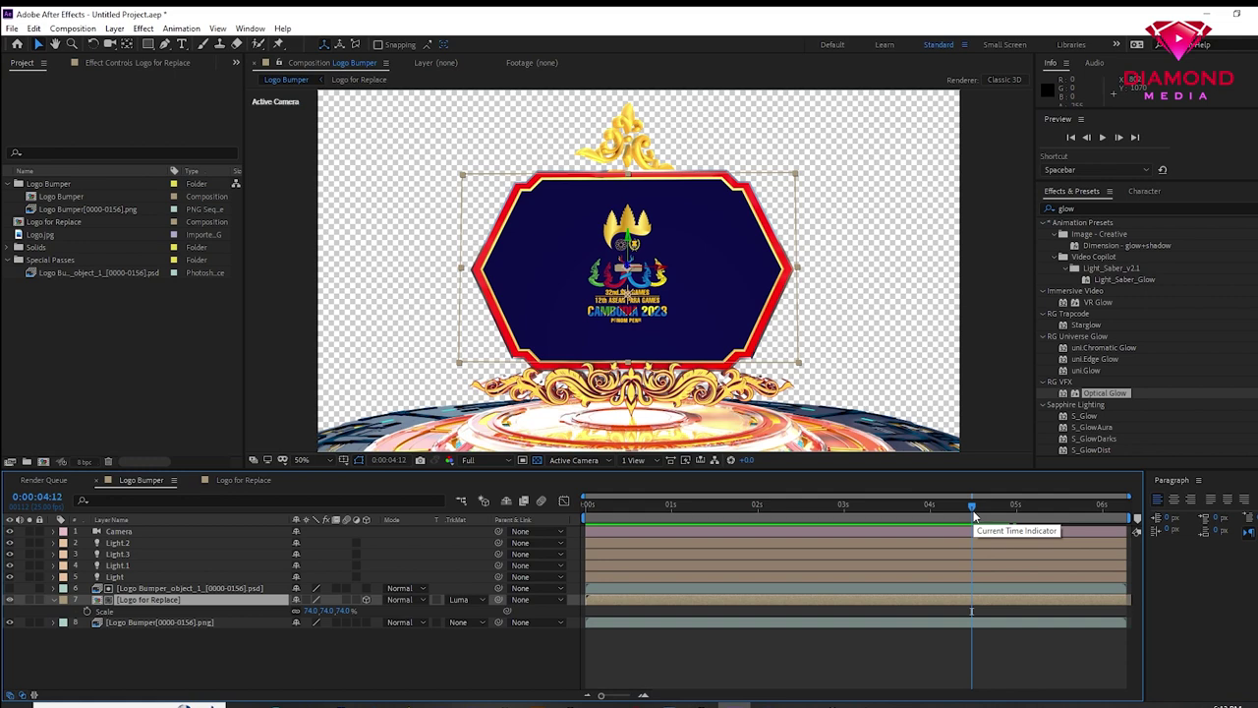
pyautogui.doubleClick(119, 360)
# Import the Blue Force video from the Background folder and place it as the bottom layer
pyautogui.doubleClick(186, 138)
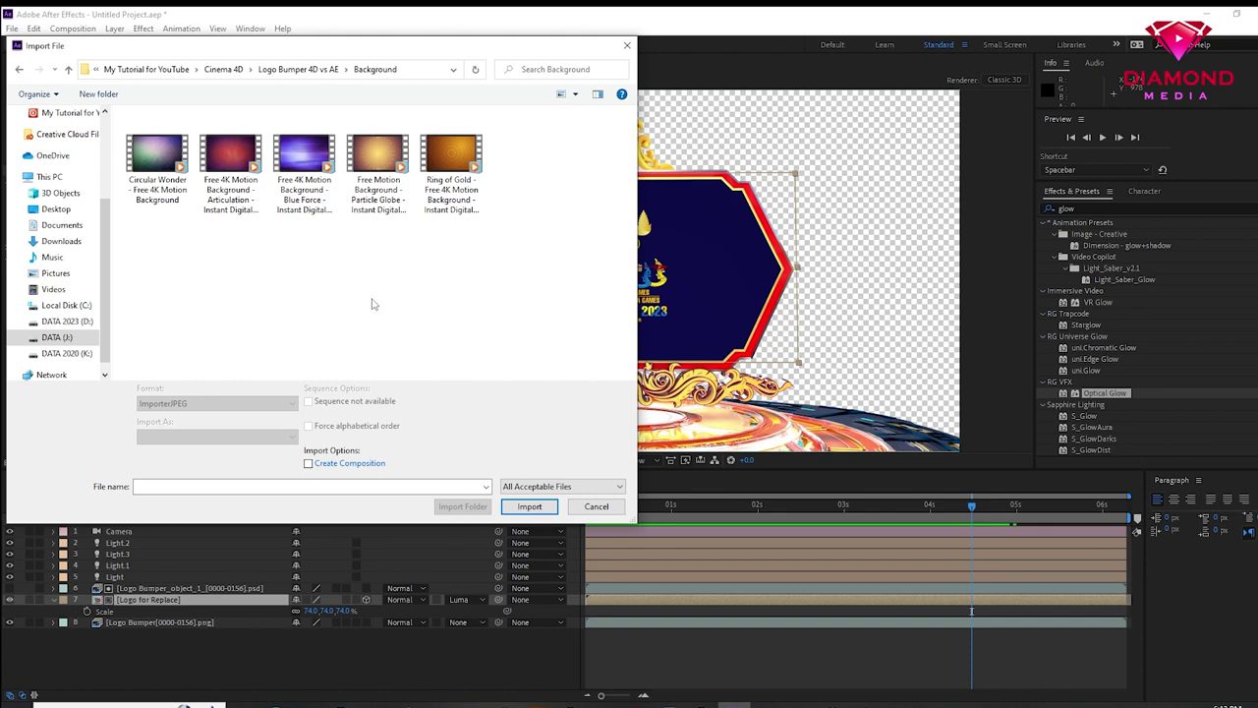
pyautogui.doubleClick(304, 158)
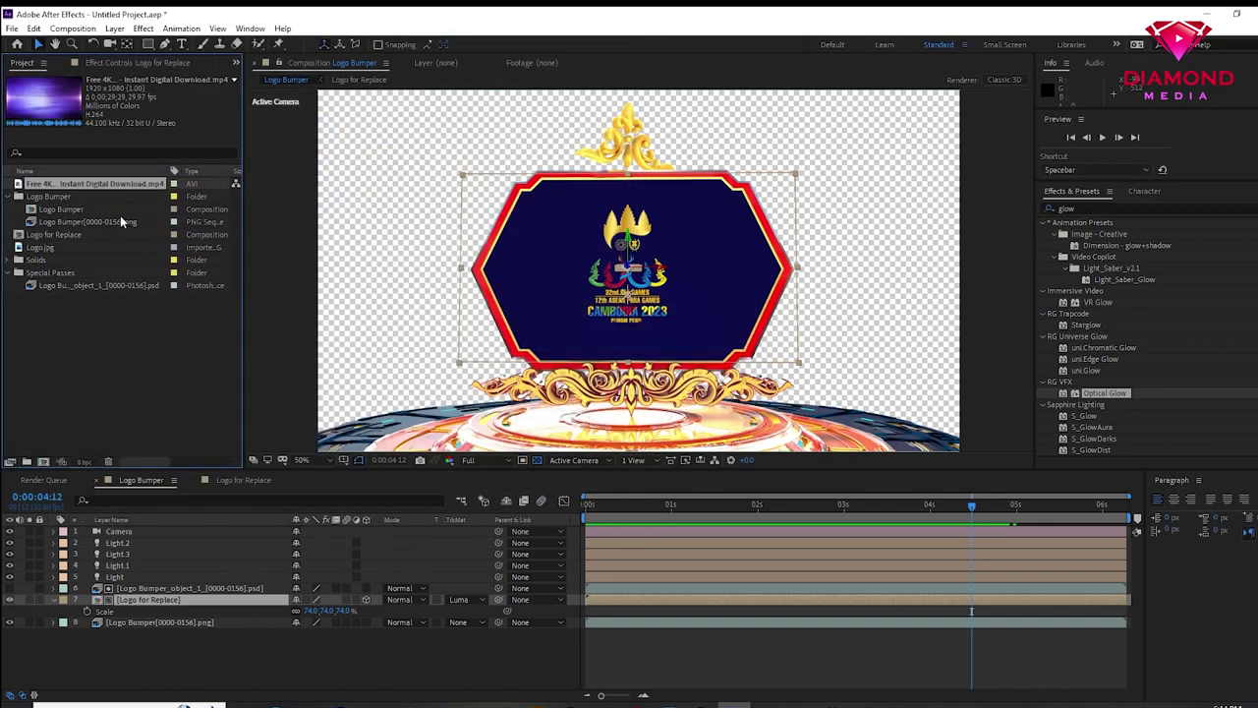
pyautogui.moveTo(86, 187); pyautogui.dragTo(50, 637)
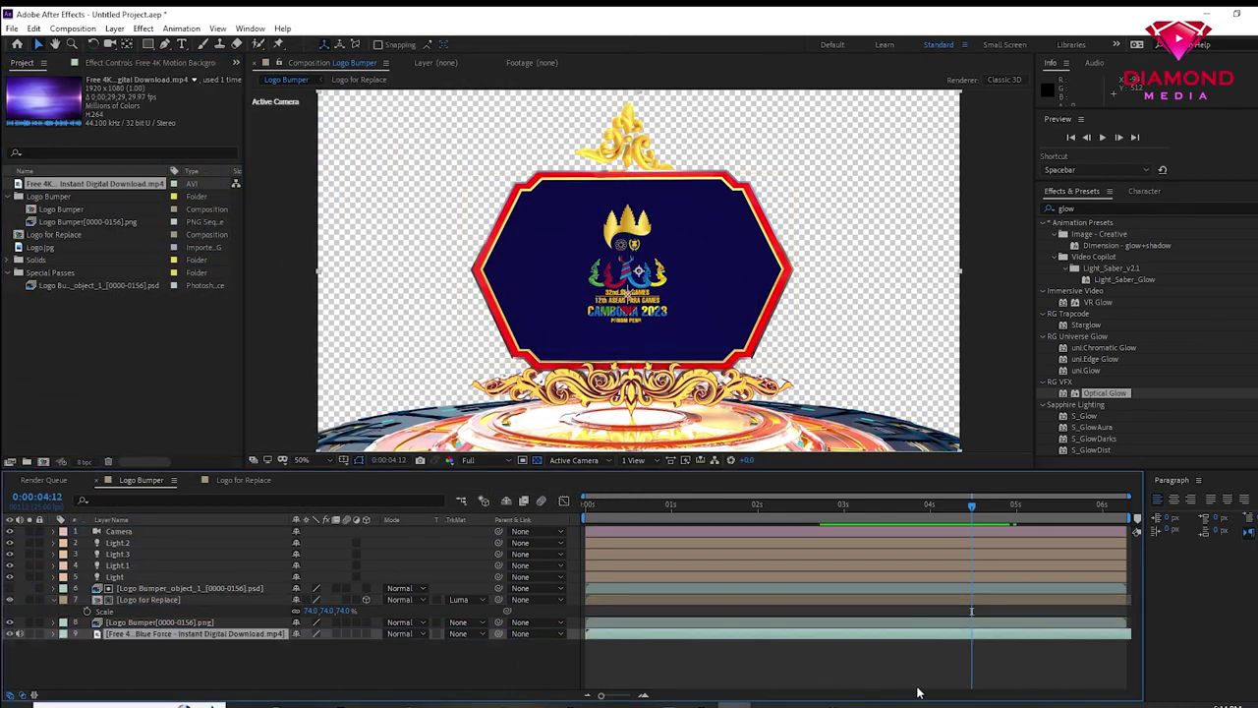
# Preview the comp, then enable the 3D Layer switch on the Blue Force background (layer 9)
pyautogui.click(721, 513)
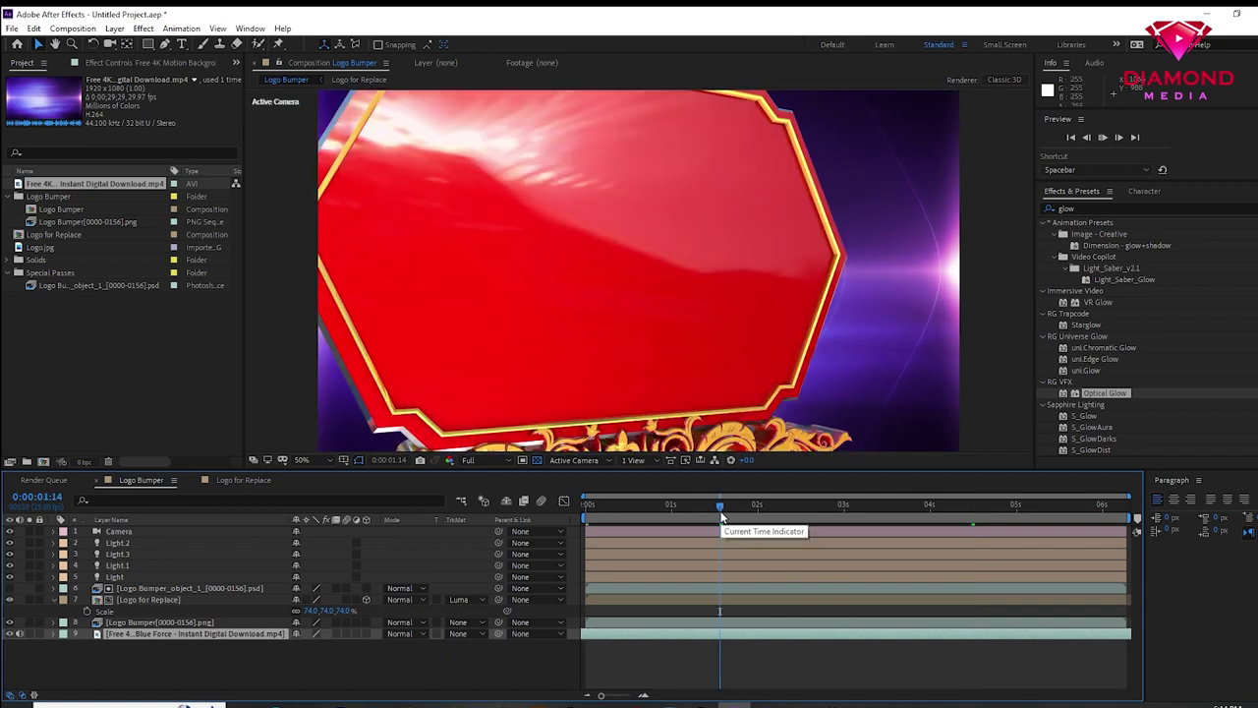
pyautogui.press('space')
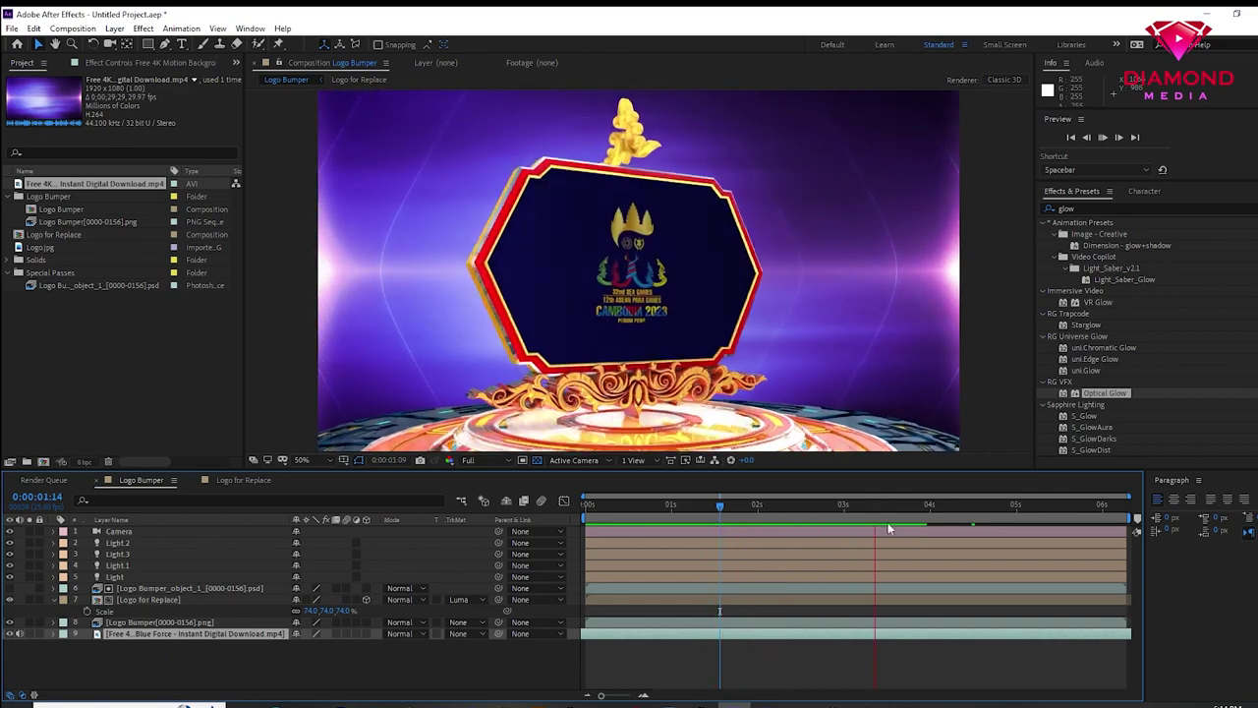
pyautogui.press('space')
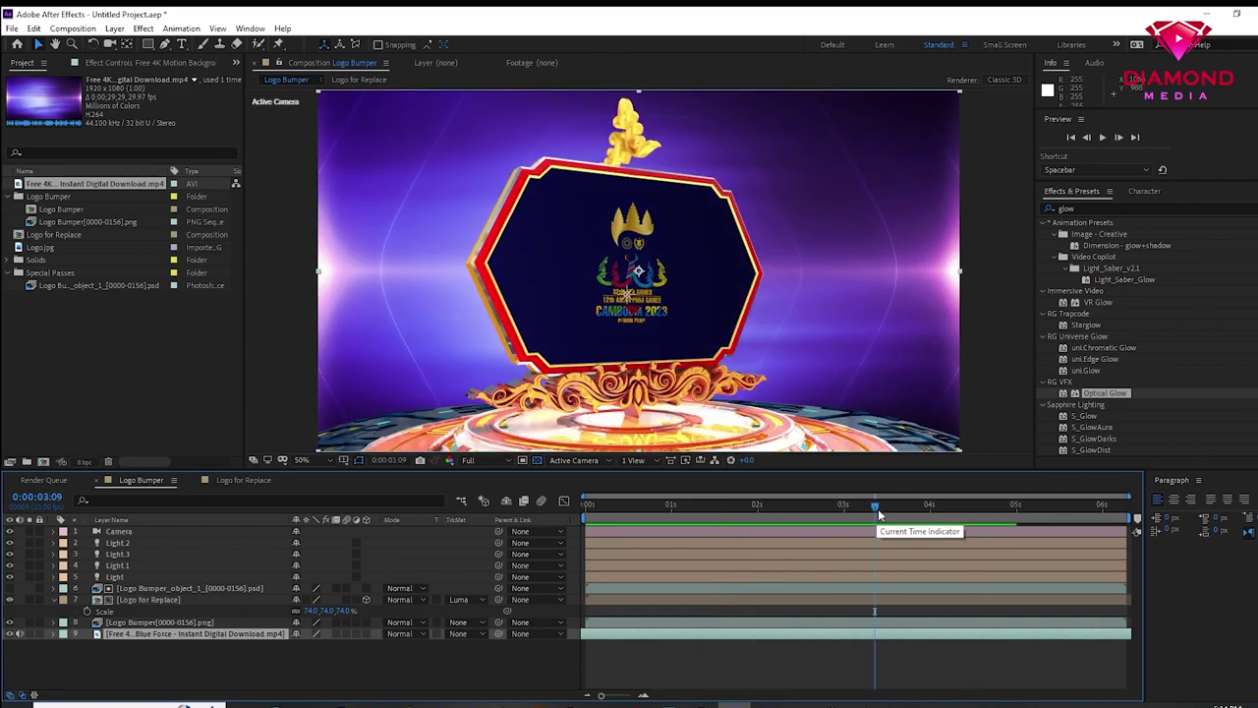
pyautogui.moveTo(878, 509); pyautogui.dragTo(917, 516)
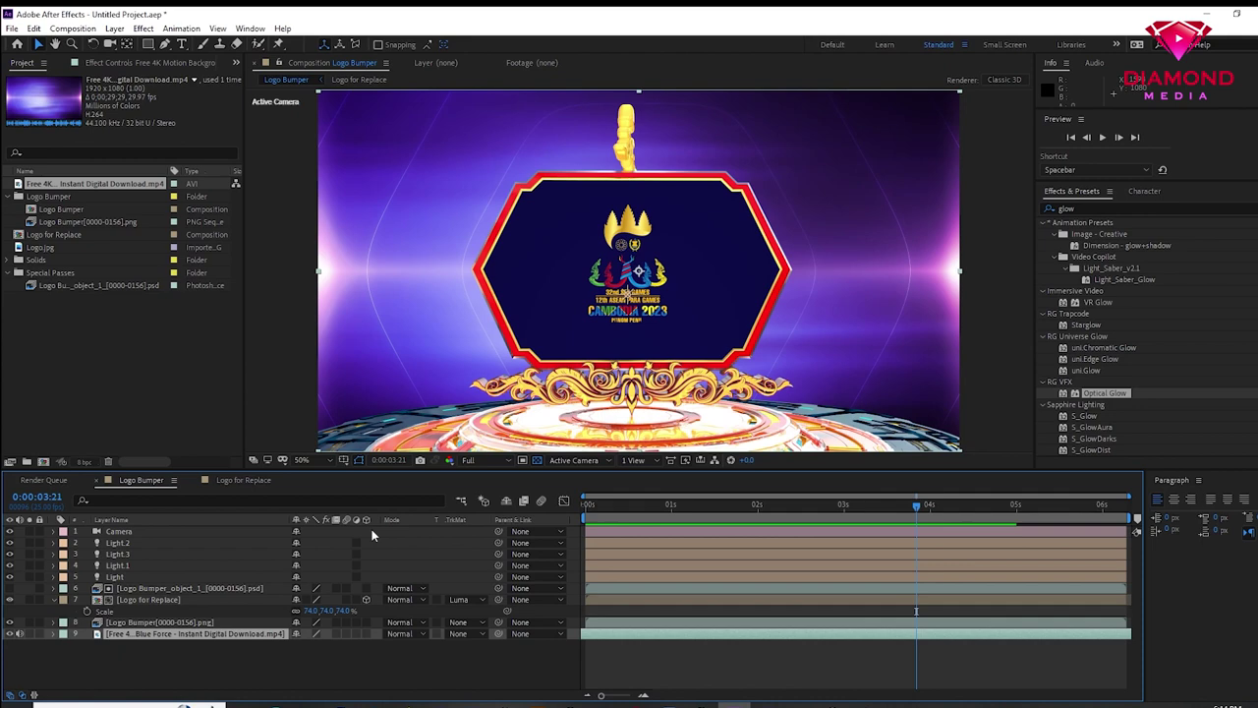
pyautogui.click(366, 634)
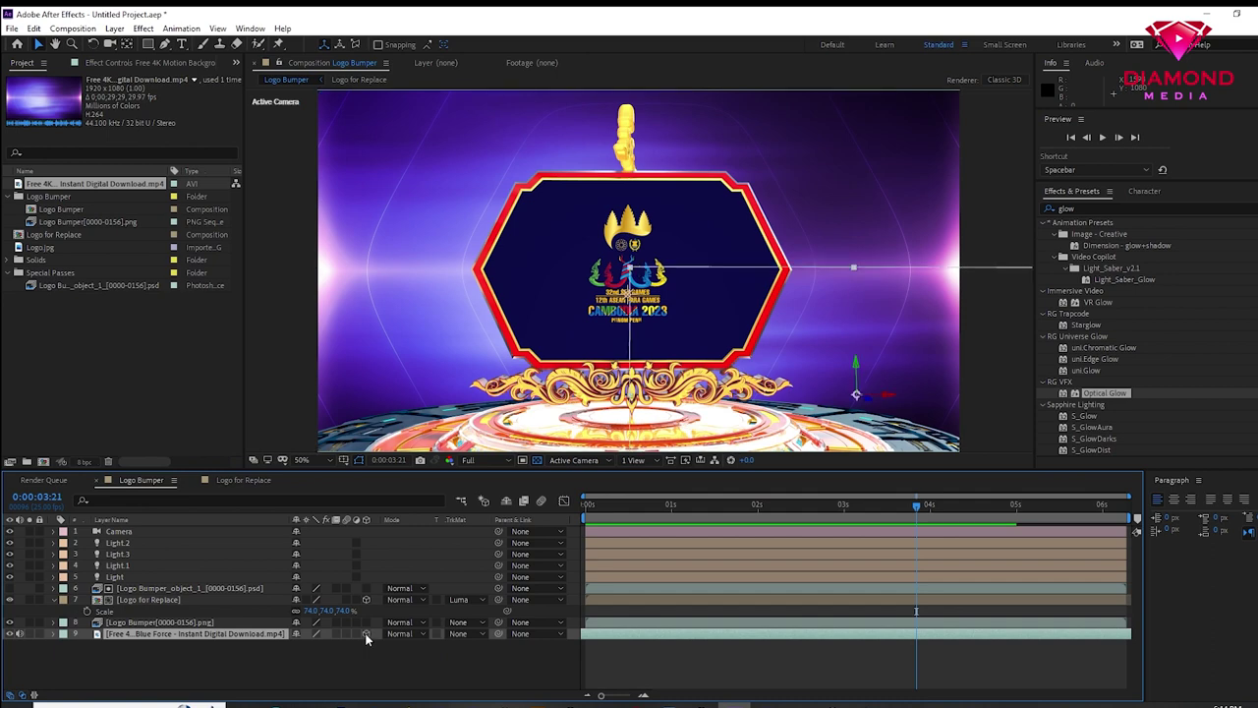
# Centre the Blue Force background behind the logo at 155% scale and preview from about 1:19
pyautogui.press(',')
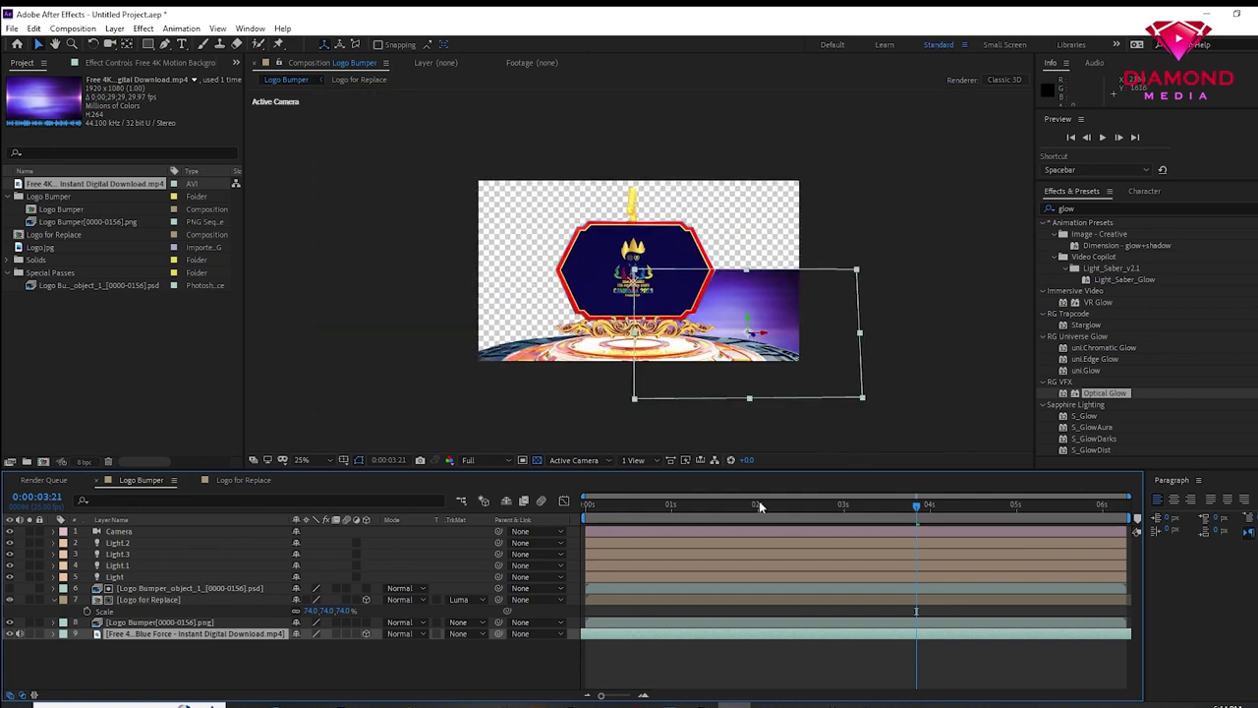
pyautogui.moveTo(789, 282); pyautogui.dragTo(674, 231)
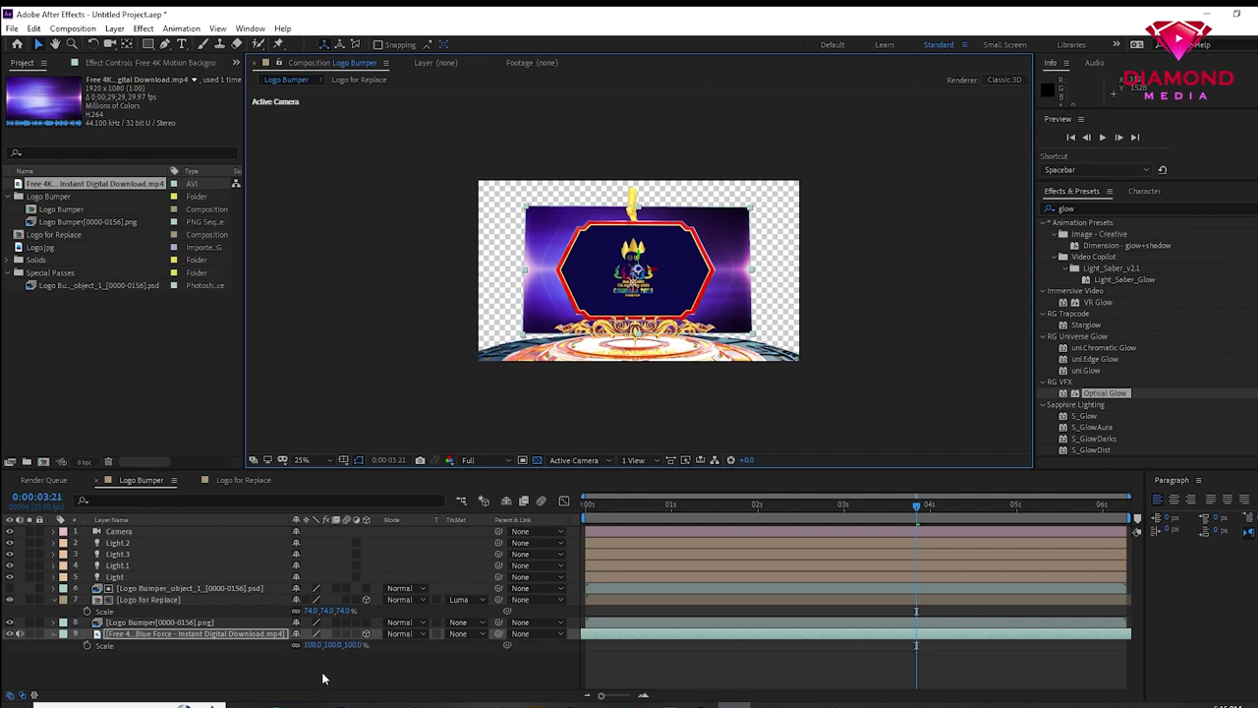
pyautogui.moveTo(325, 651); pyautogui.dragTo(346, 645)
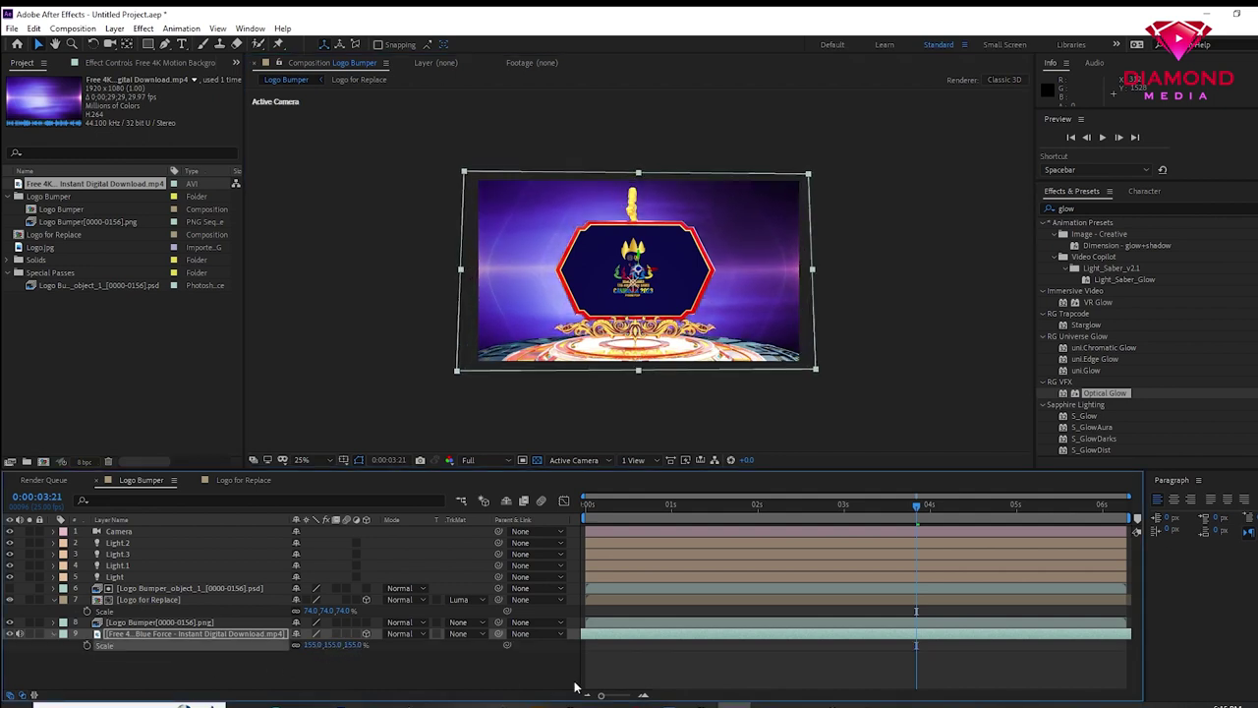
pyautogui.click(739, 513)
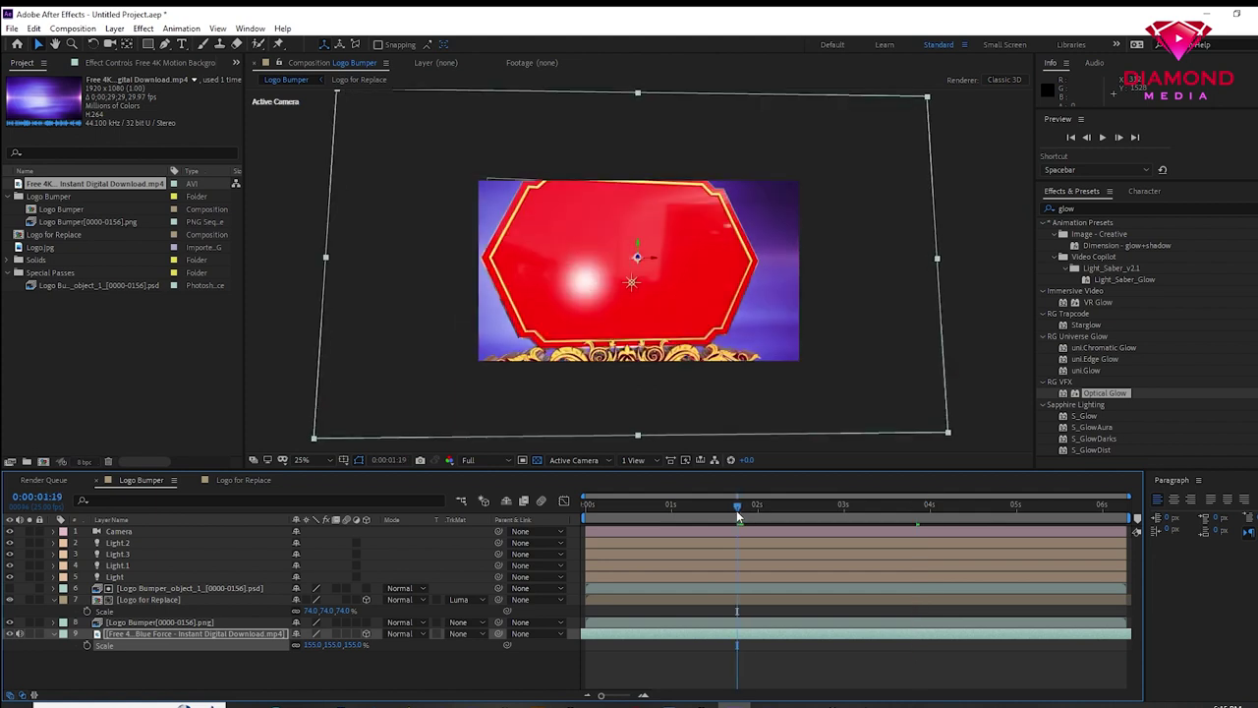
pyautogui.press('space')
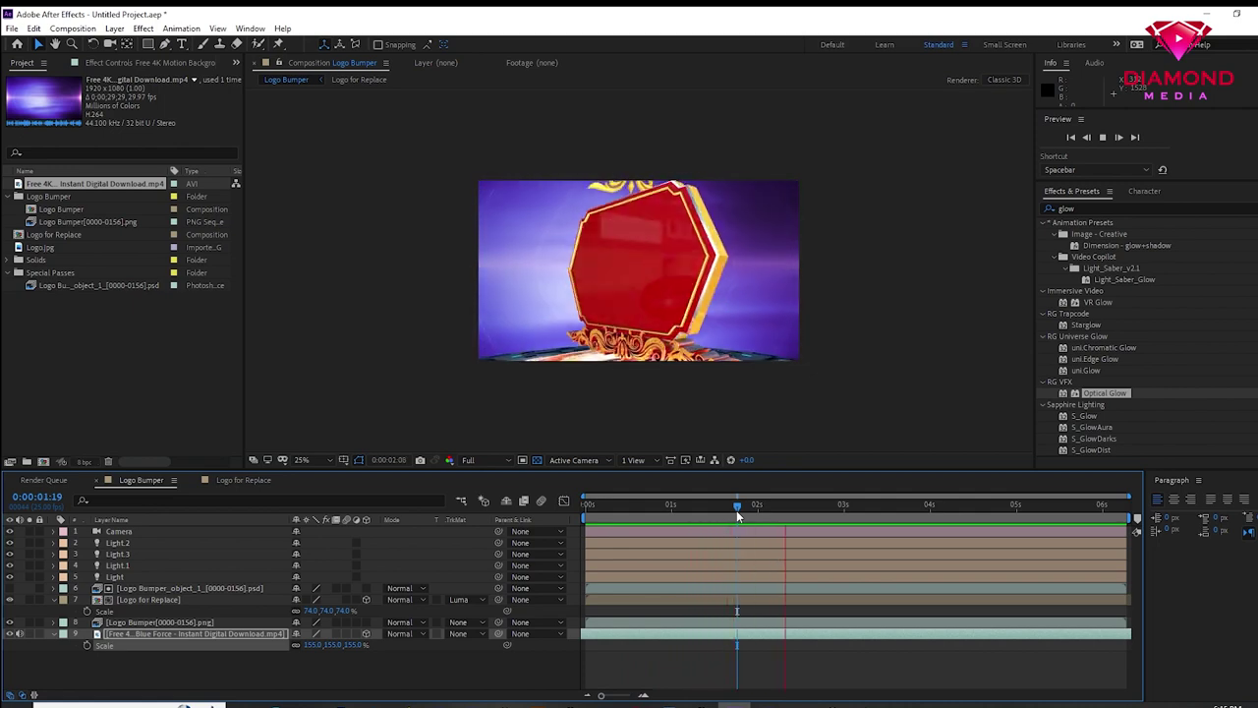
# Enlarge the viewer, stop at the 6:06 last frame, and open Logo for Replace and the import browser
pyautogui.moveTo(676, 470); pyautogui.dragTo(673, 540)
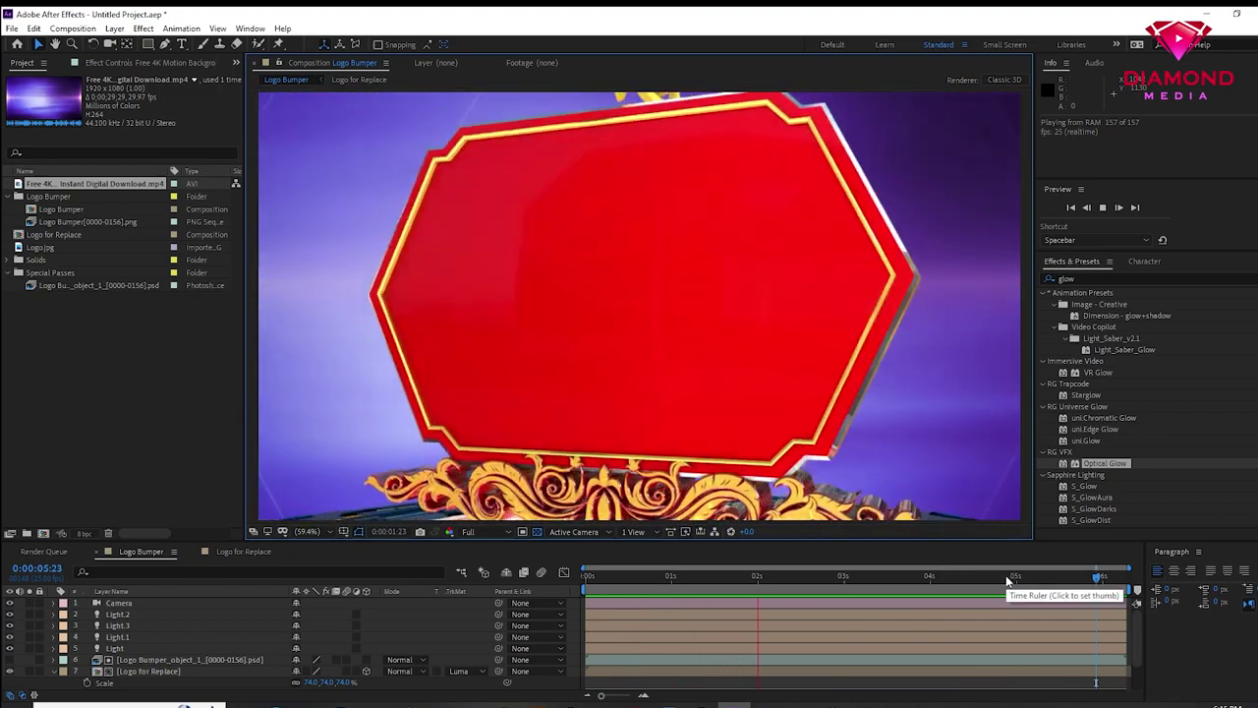
pyautogui.moveTo(1008, 582); pyautogui.dragTo(1130, 582)
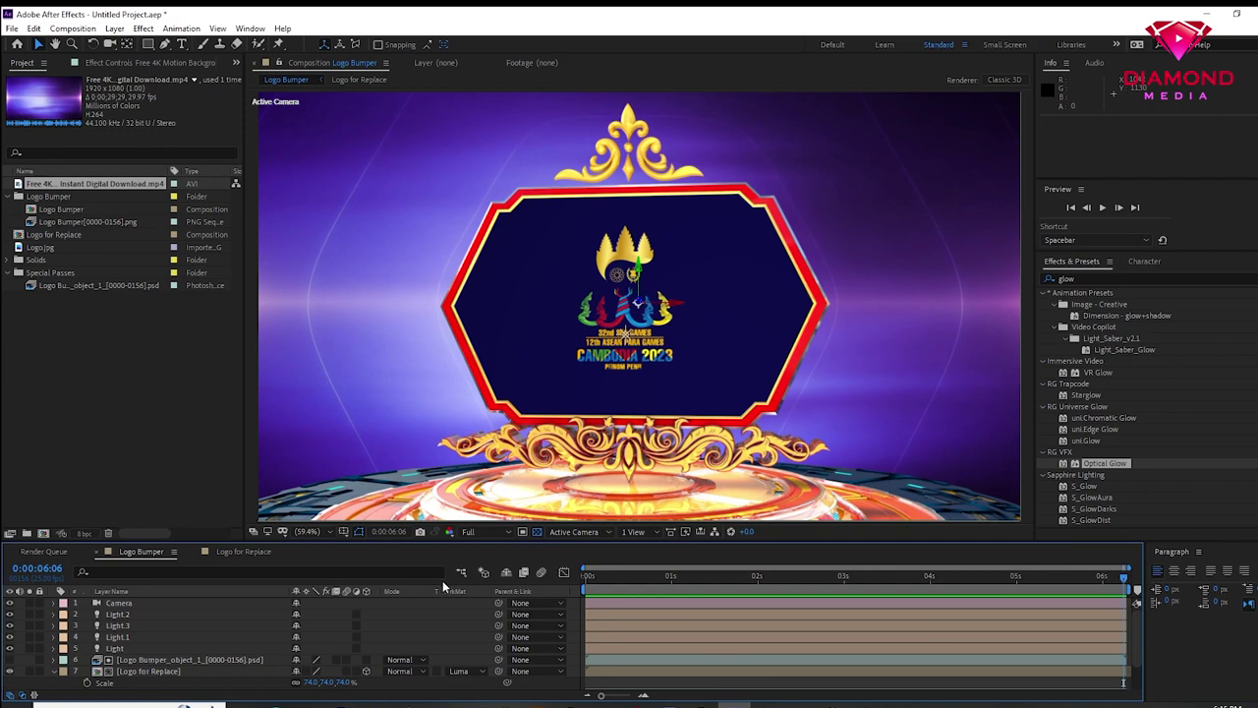
pyautogui.click(242, 551)
pyautogui.doubleClick(143, 413)
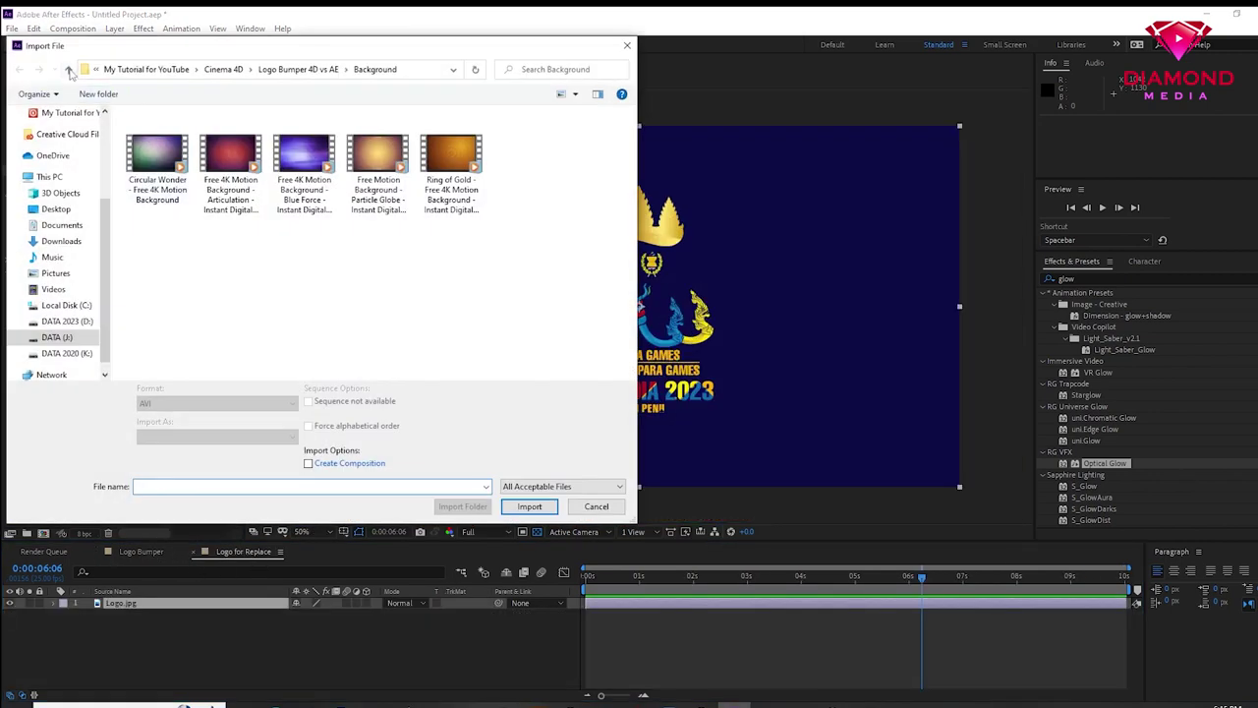
# Import the IMG_2825.JPG photo from the My Tutorial for YouTube folder
pyautogui.click(69, 70)
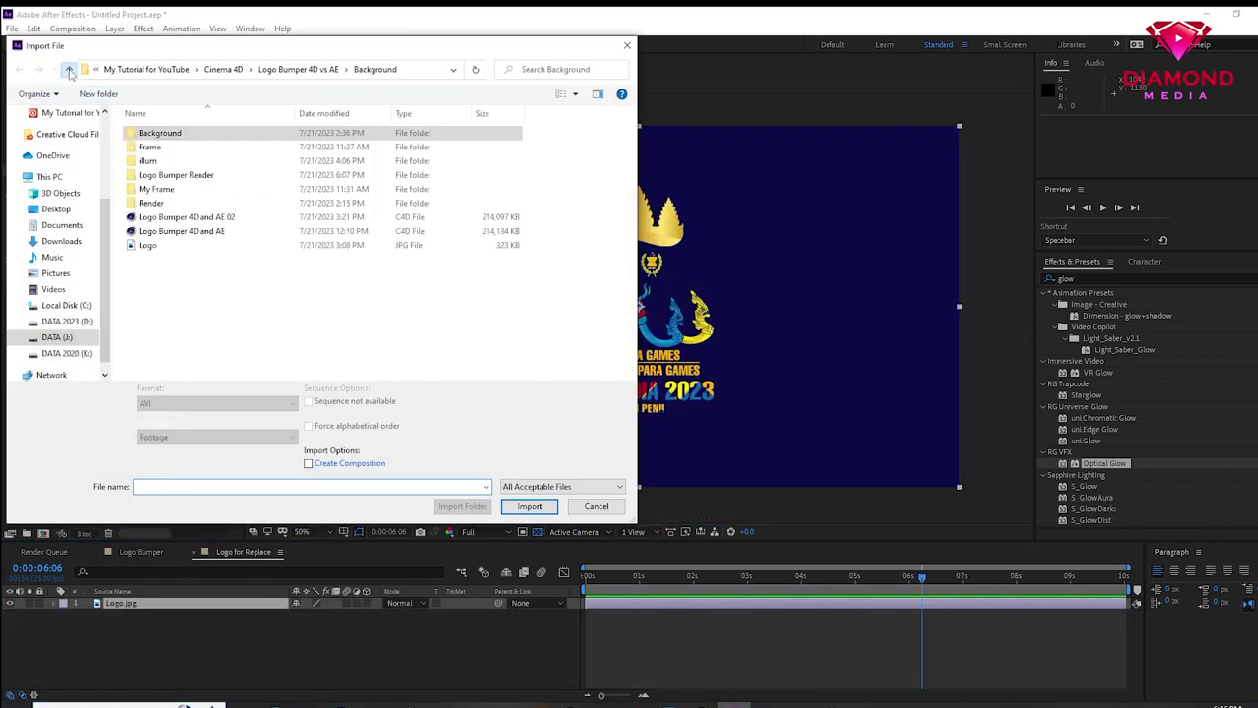
pyautogui.click(68, 70)
pyautogui.click(68, 69)
pyautogui.click(158, 315)
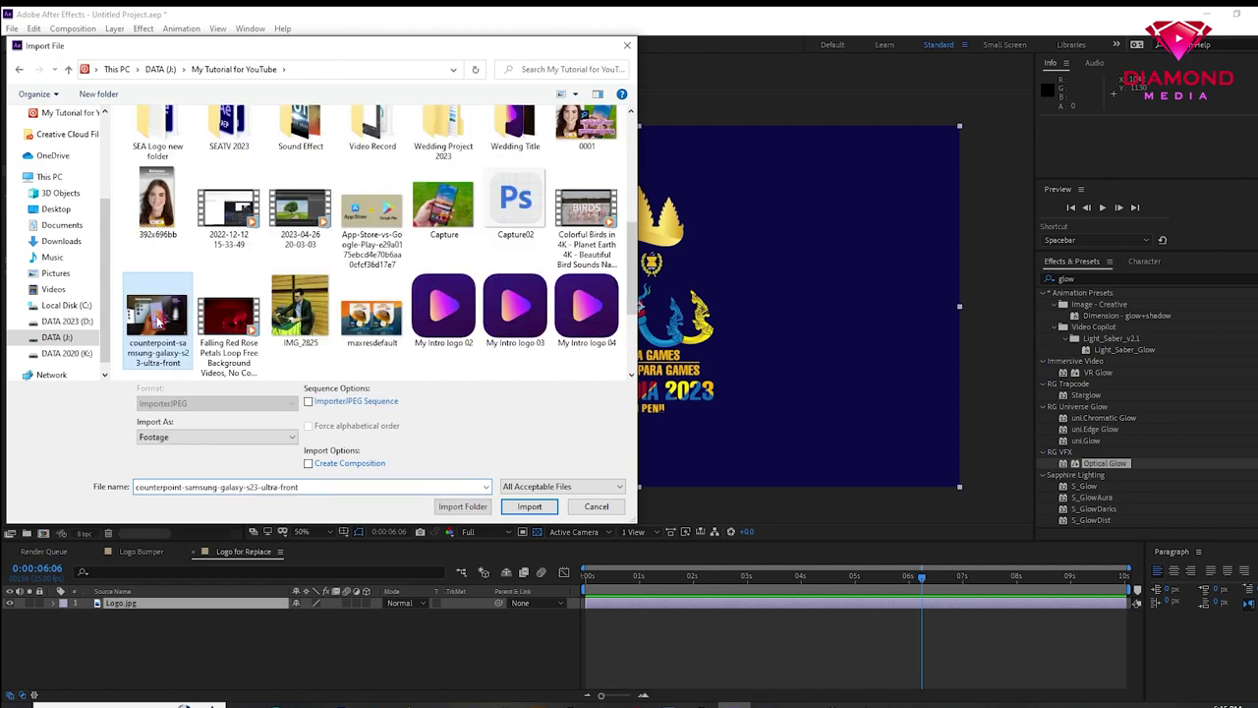
pyautogui.doubleClick(307, 309)
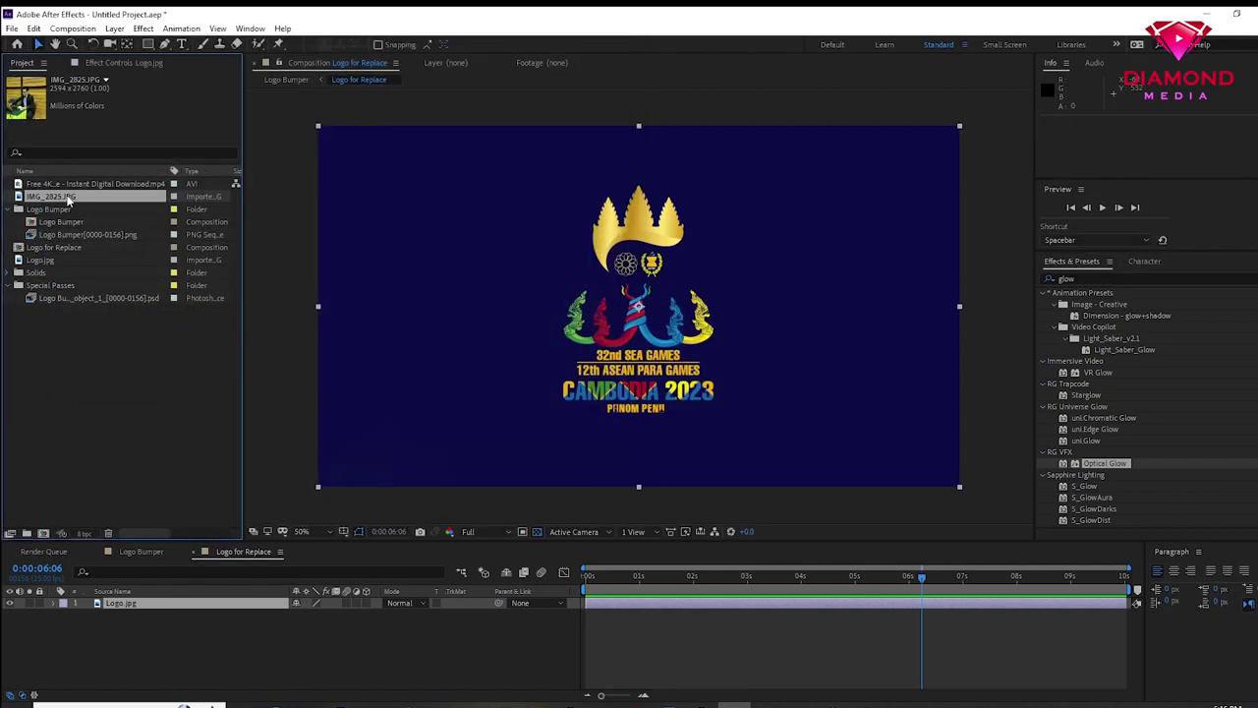
# Place IMG_2825 above Logo.jpg at 75% scale and lower it within the frame
pyautogui.moveTo(121, 591); pyautogui.dragTo(126, 602)
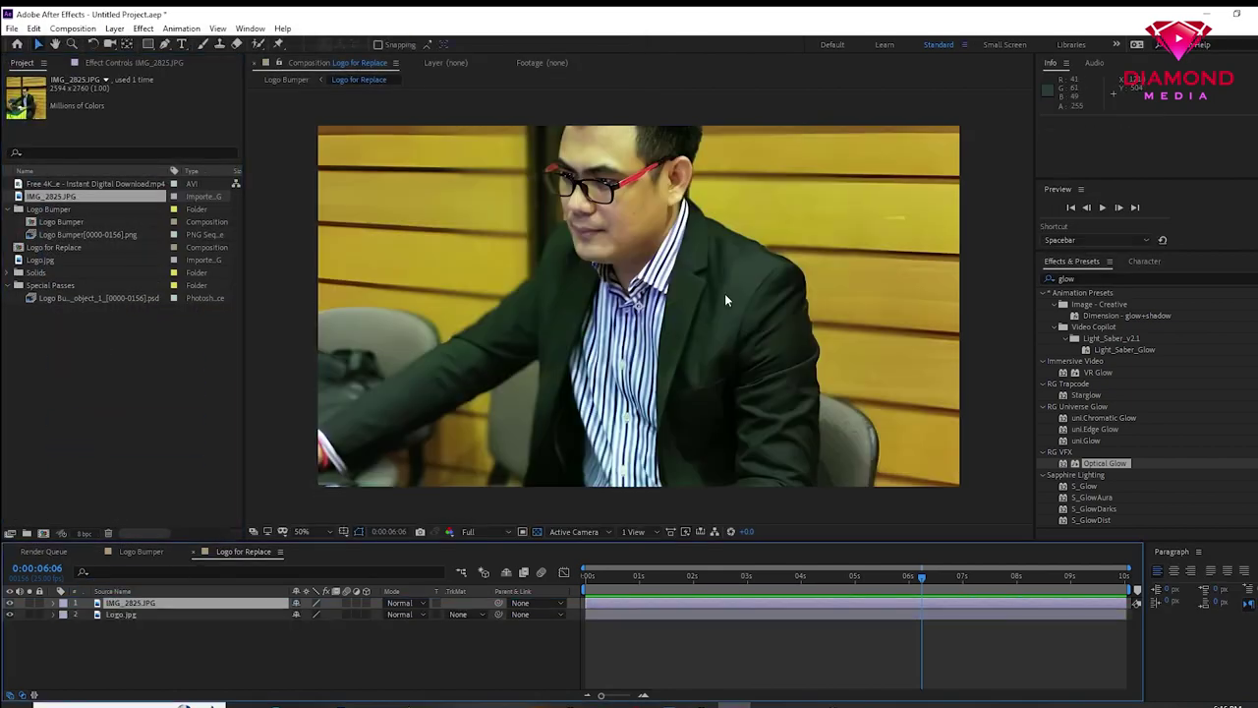
pyautogui.press('s')
pyautogui.moveTo(310, 613)
pyautogui.mouseDown()
pyautogui.moveTo(280, 613)
pyautogui.moveTo(297, 613)
pyautogui.mouseUp()
pyautogui.moveTo(509, 407); pyautogui.dragTo(508, 430)
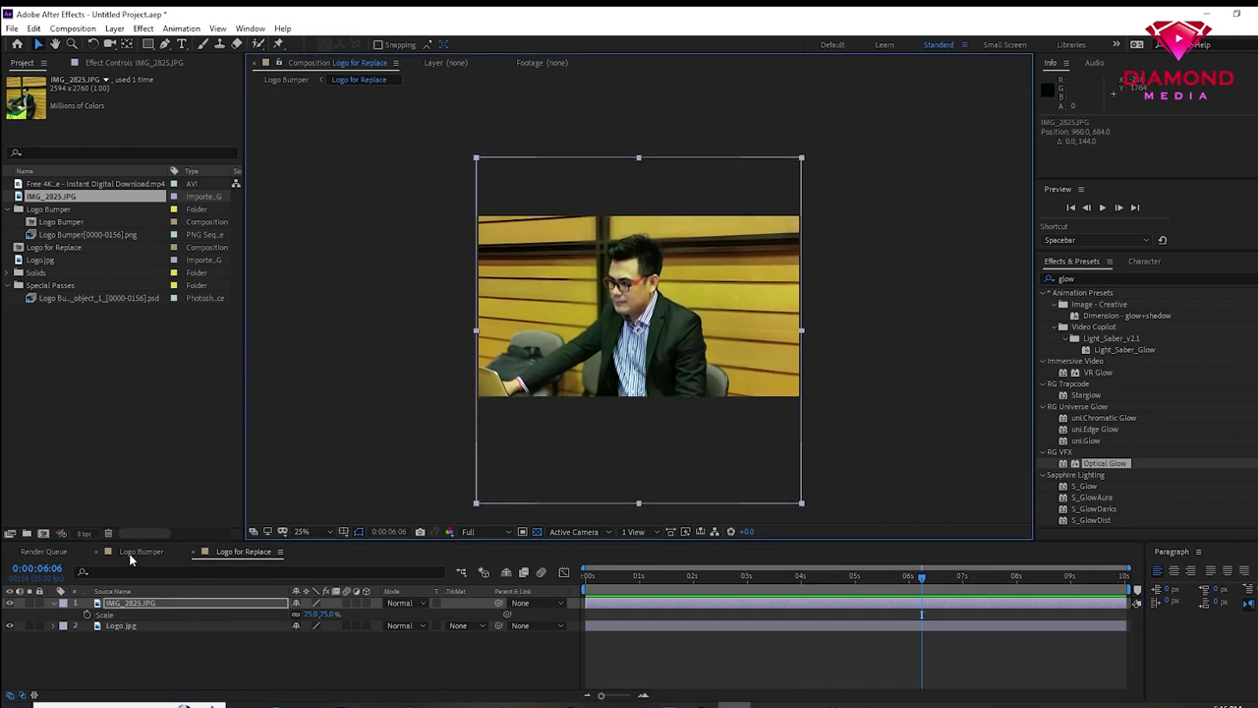
pyautogui.click(147, 552)
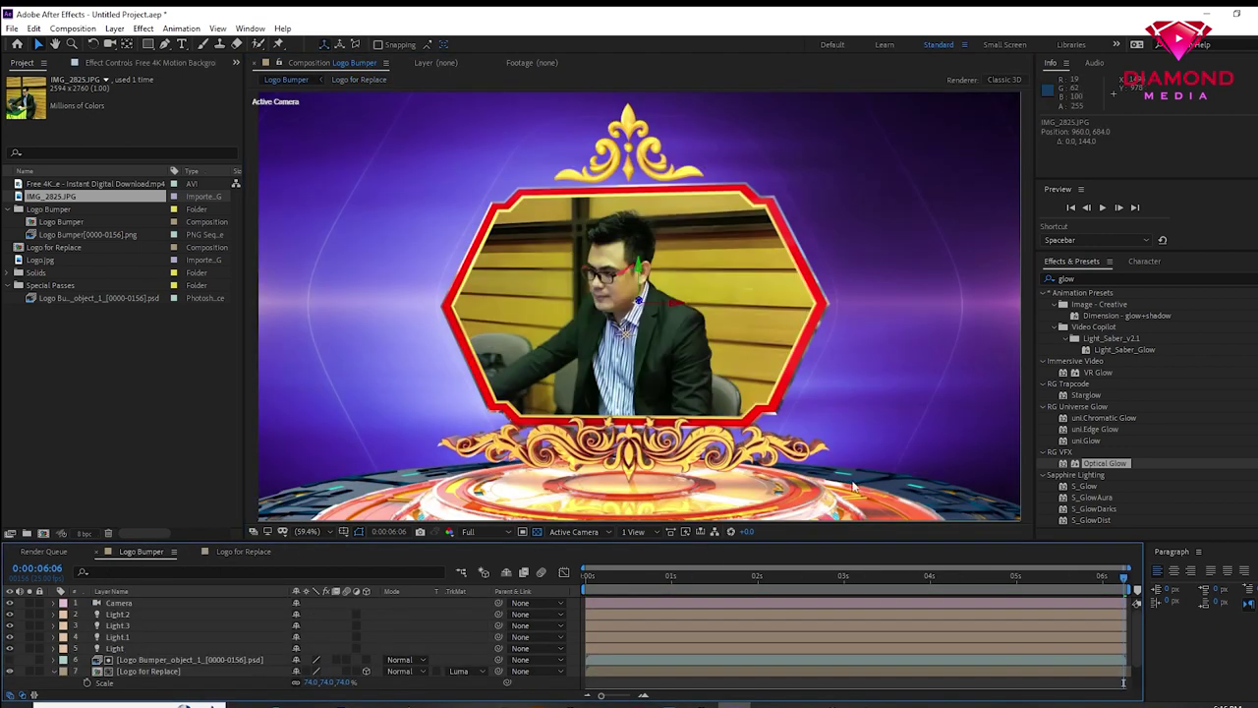
pyautogui.press('space')
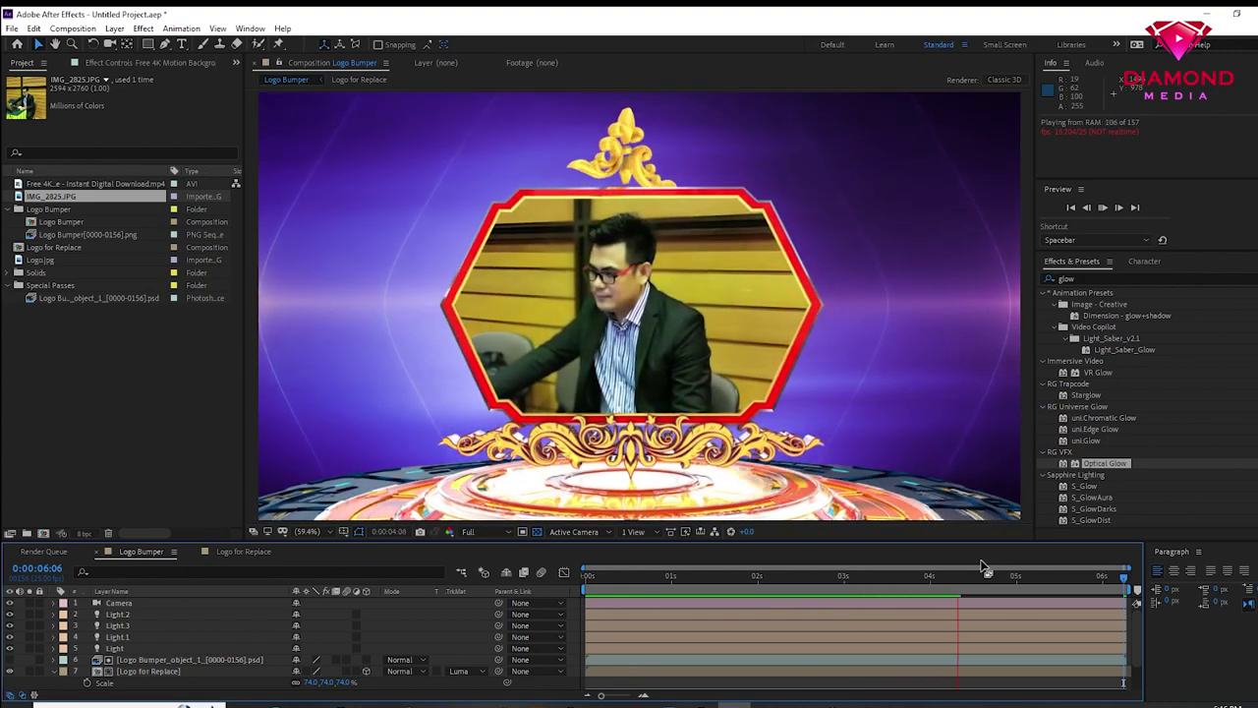
pyautogui.click(951, 575)
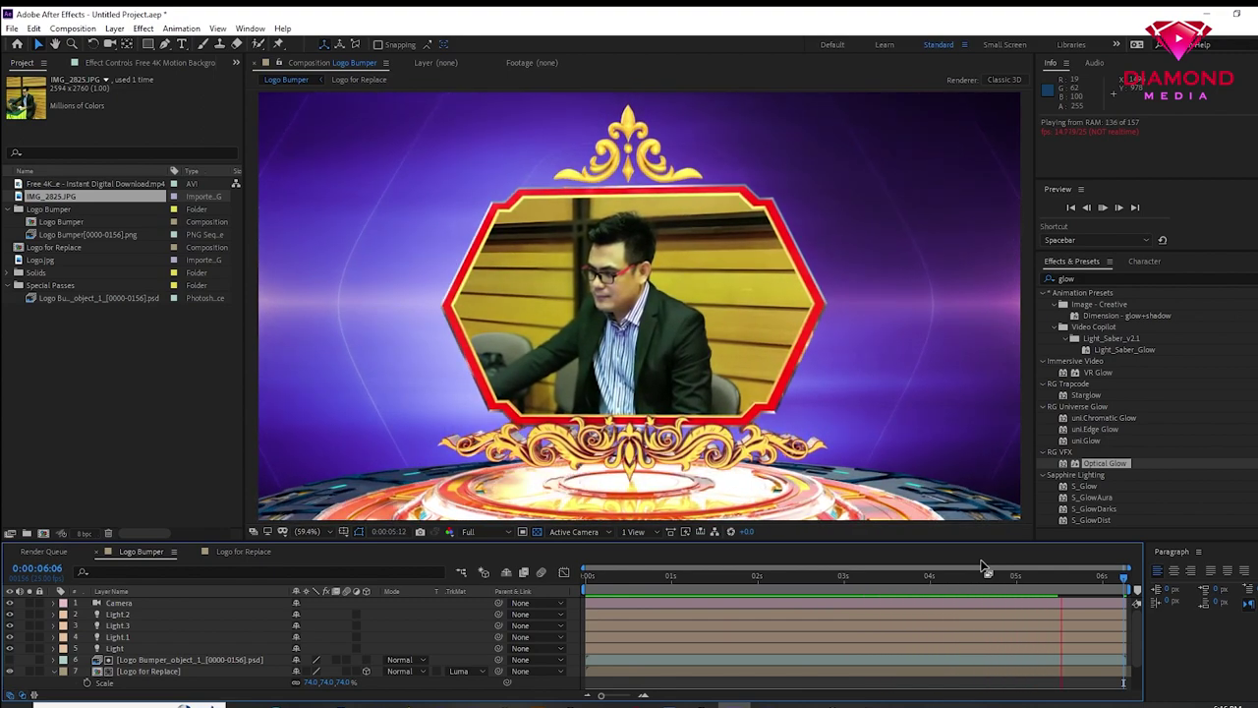